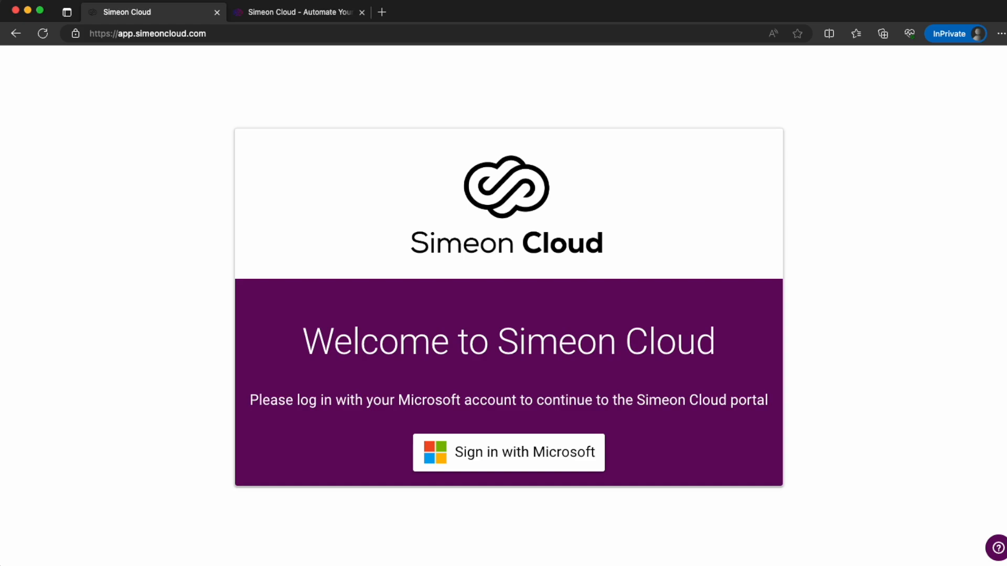
Sign in to the portal with the Microsoft account and accept the permissions requested by Simeon Cloud.
left_click(477, 461)
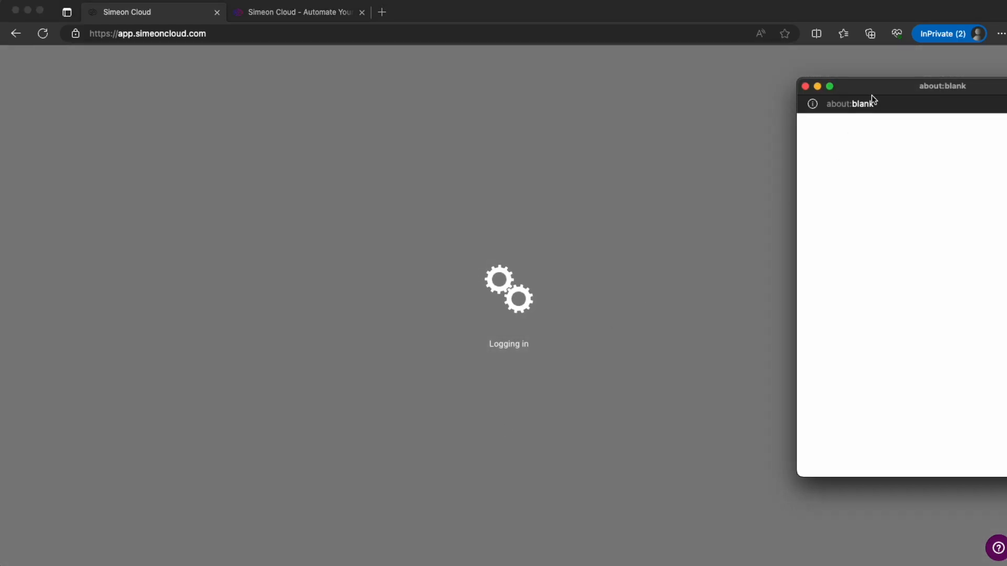
left_click_drag(877, 94, 500, 96)
left_click(514, 212)
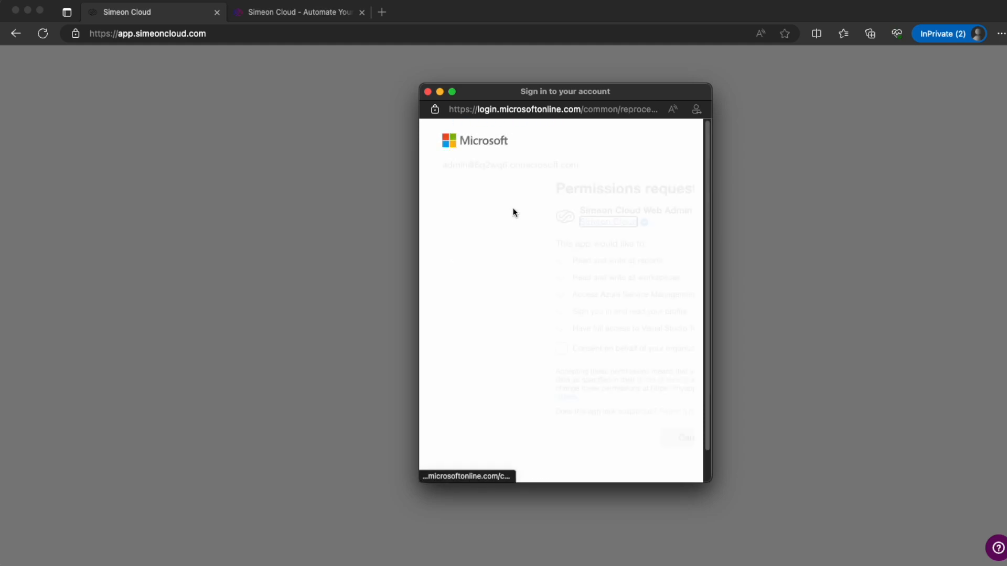
left_click(641, 440)
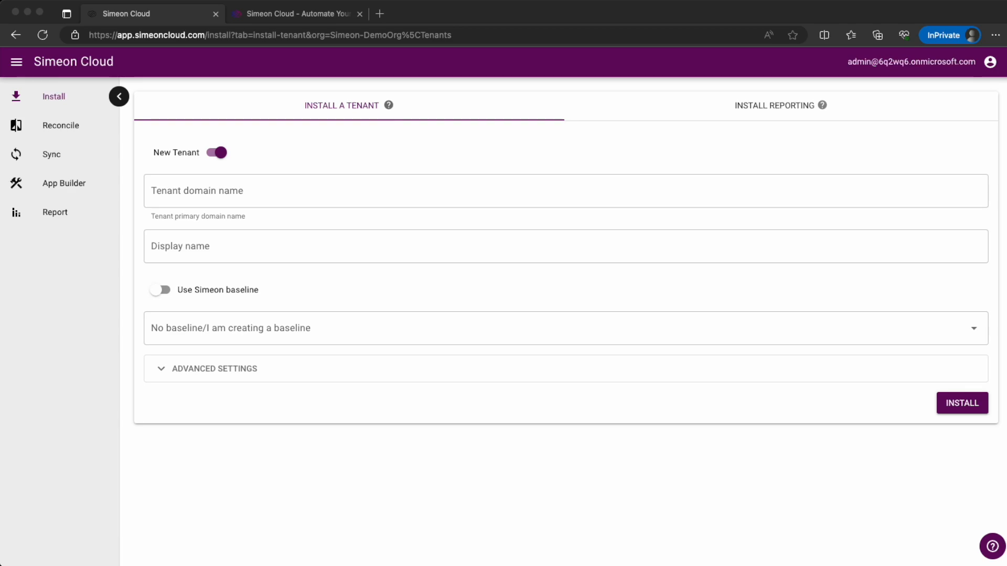
Enter 6q2wq6.onmicrosoft.com as the new tenant's domain name and make its display name baseline6q2wq6.
left_click(203, 190)
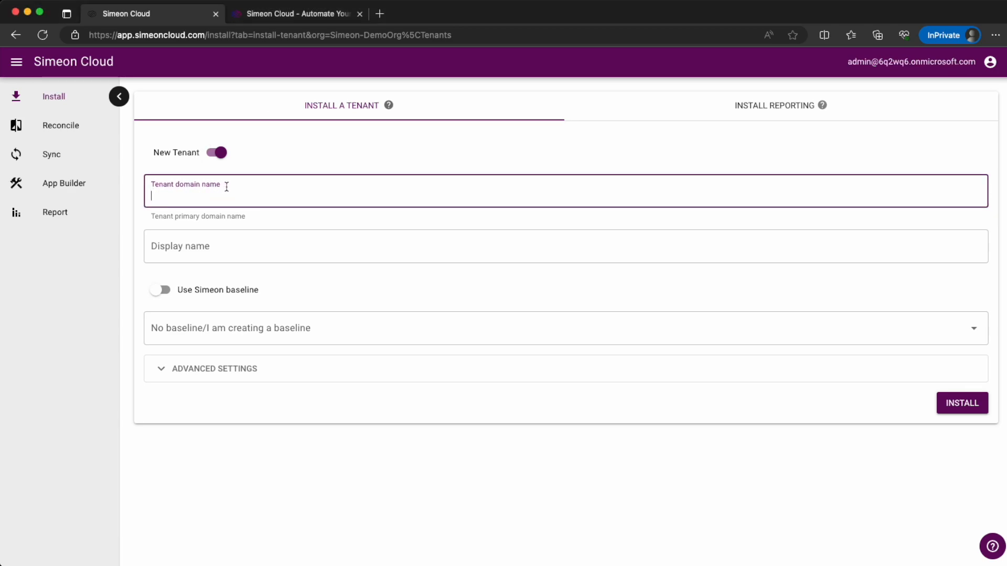
type("6q2wq6.onmicrosoft.com")
left_click(241, 250)
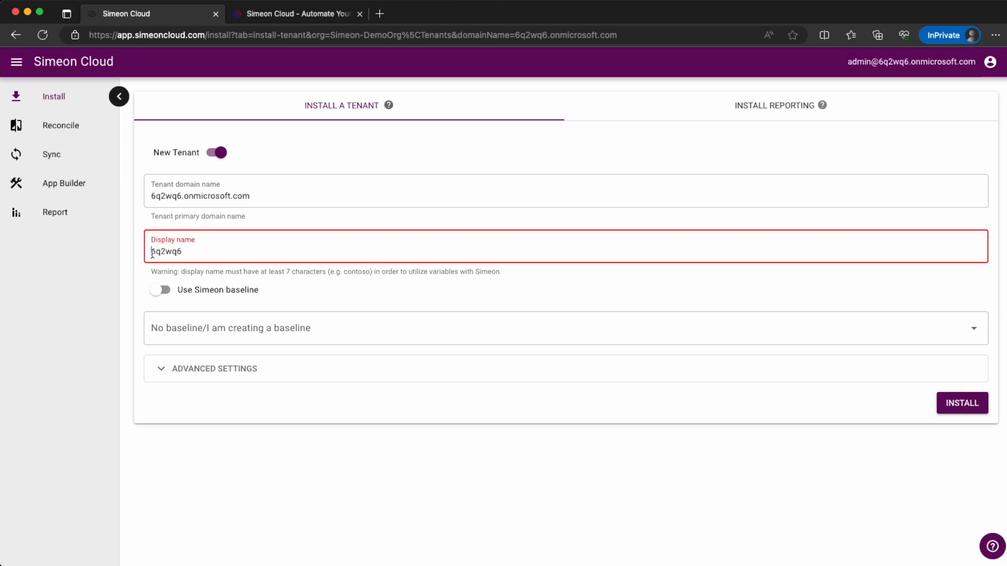
left_click(152, 252)
type("baseline")
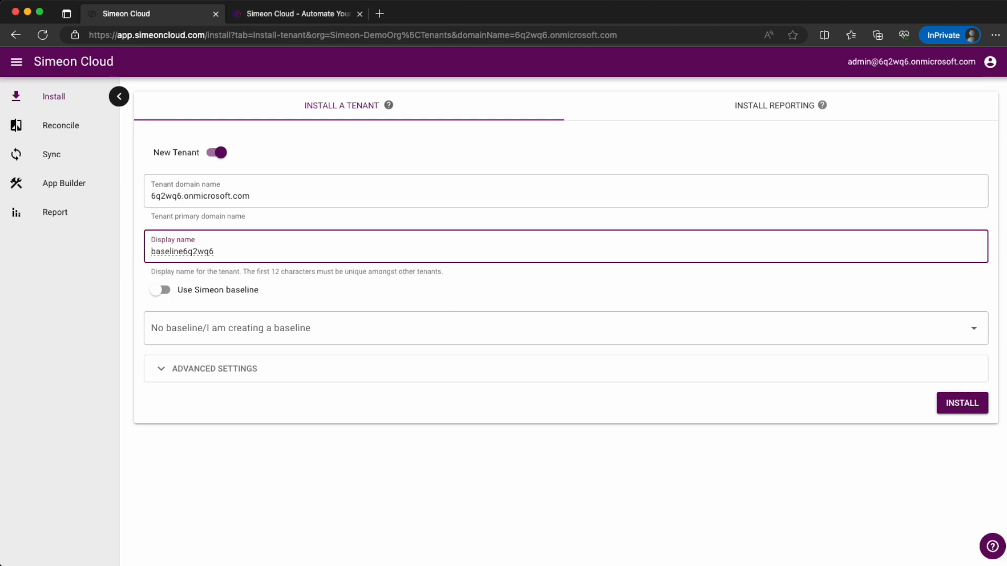
left_click(210, 290)
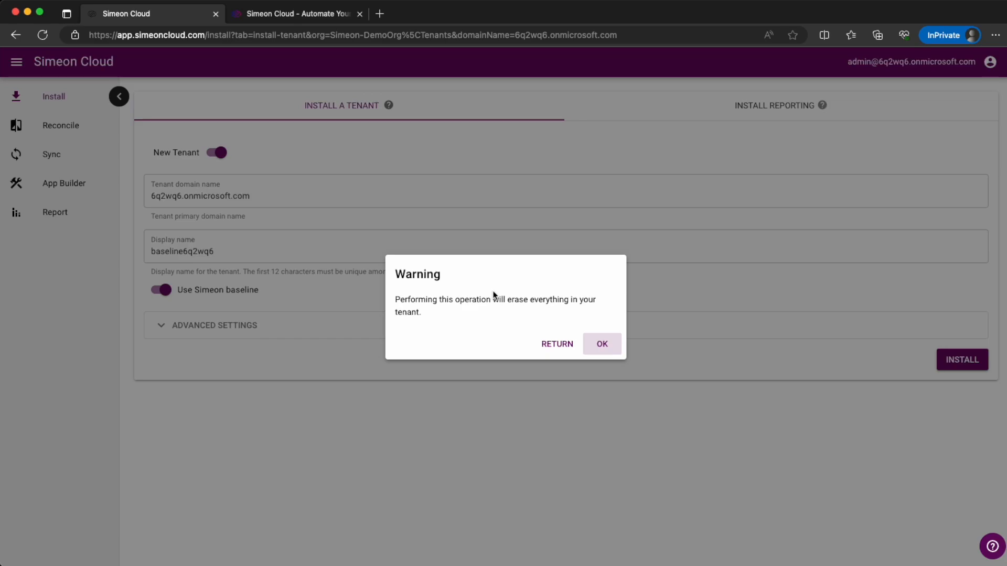
left_click(604, 348)
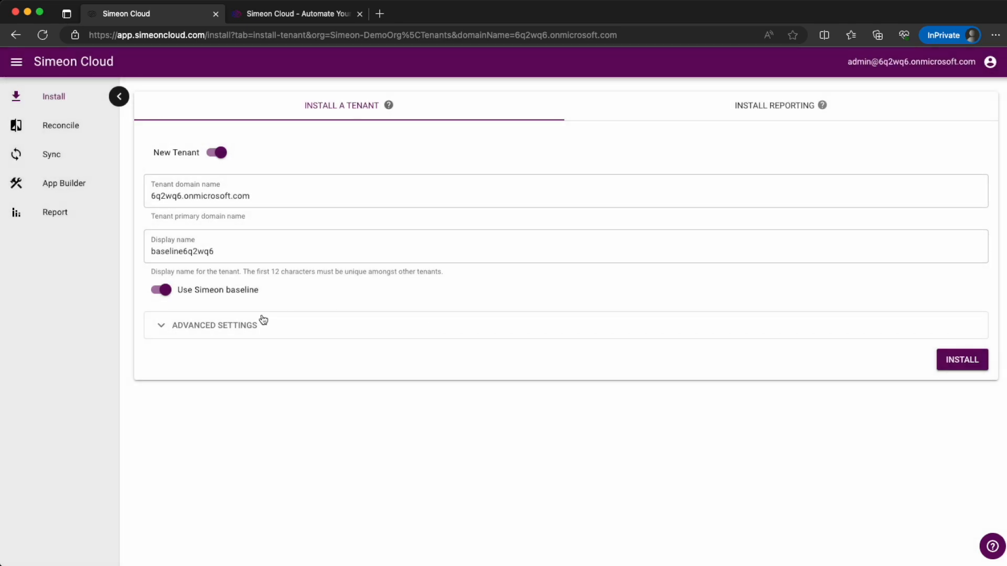
left_click(163, 290)
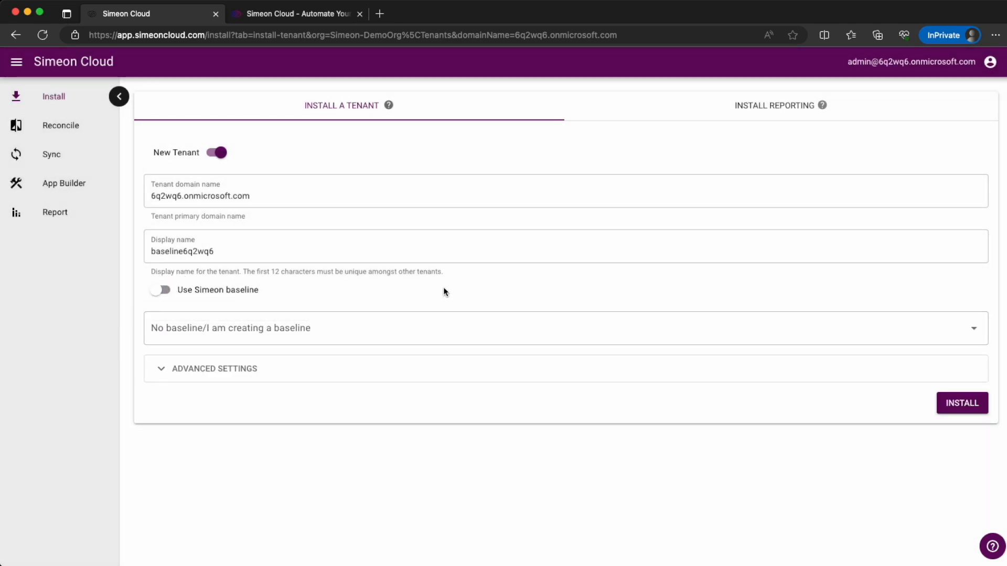
Reveal the advanced install settings and review the delegated authentication and minimum required roles on the documentation's Permissions page.
left_click(239, 372)
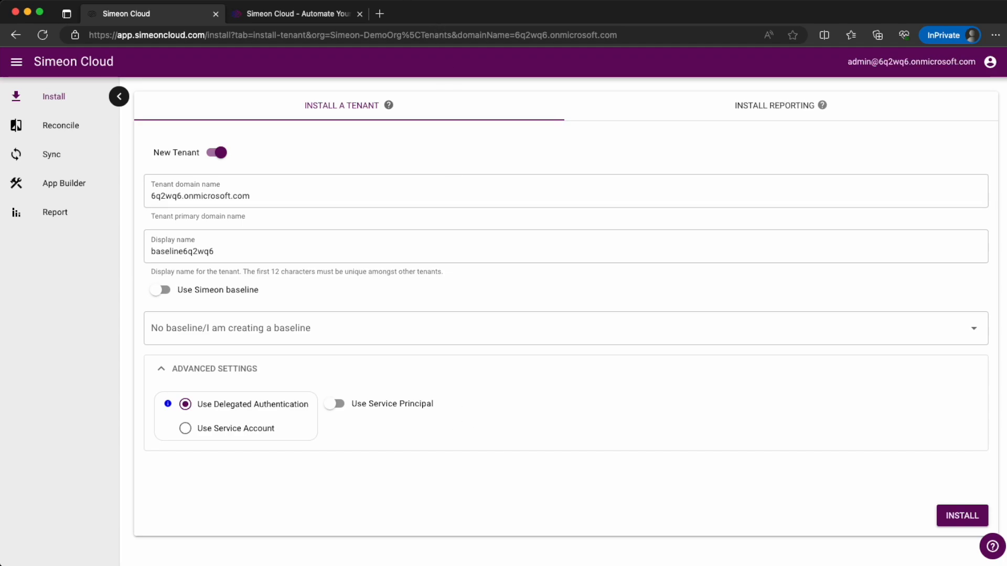
left_click(286, 14)
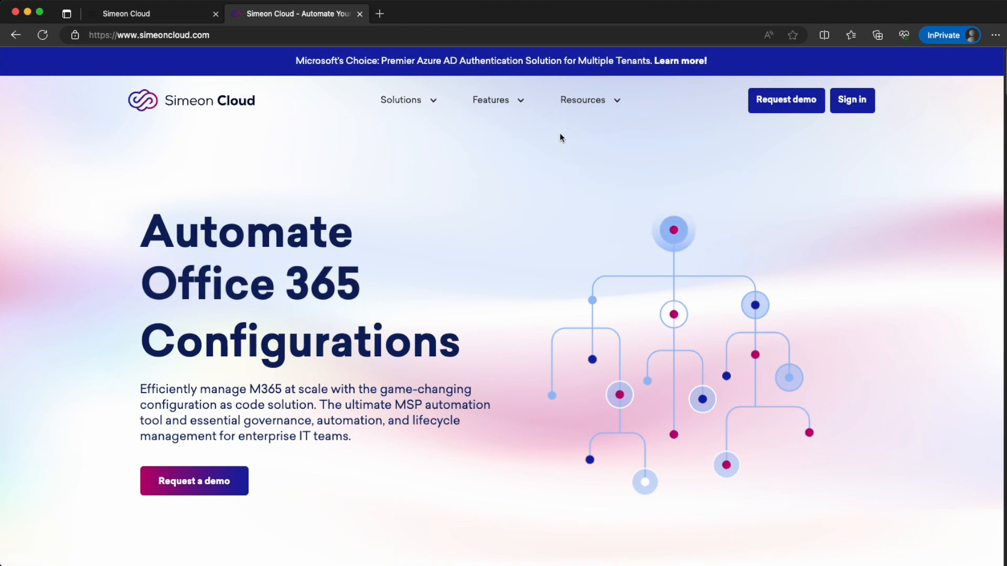
left_click(605, 99)
left_click(604, 100)
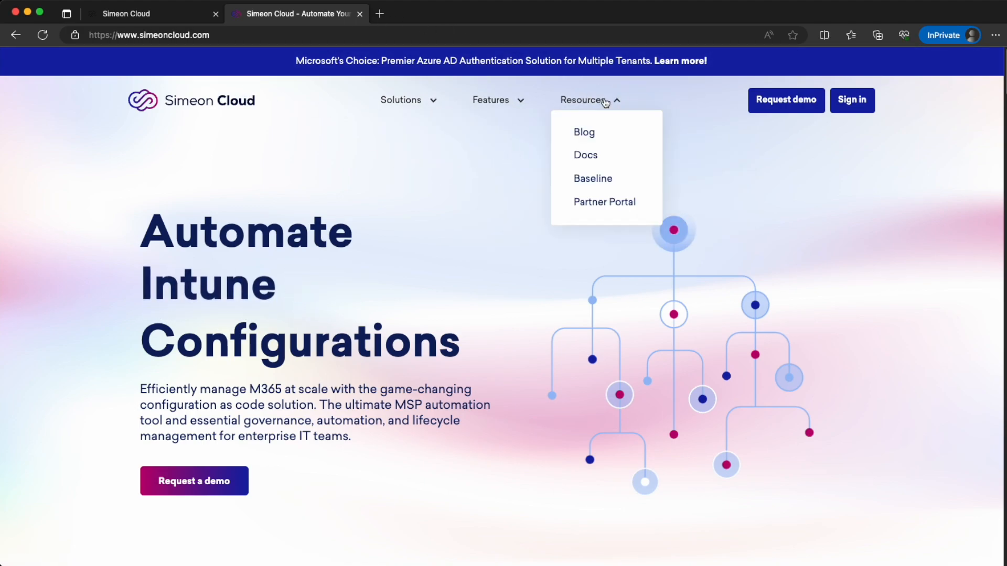
left_click(588, 154)
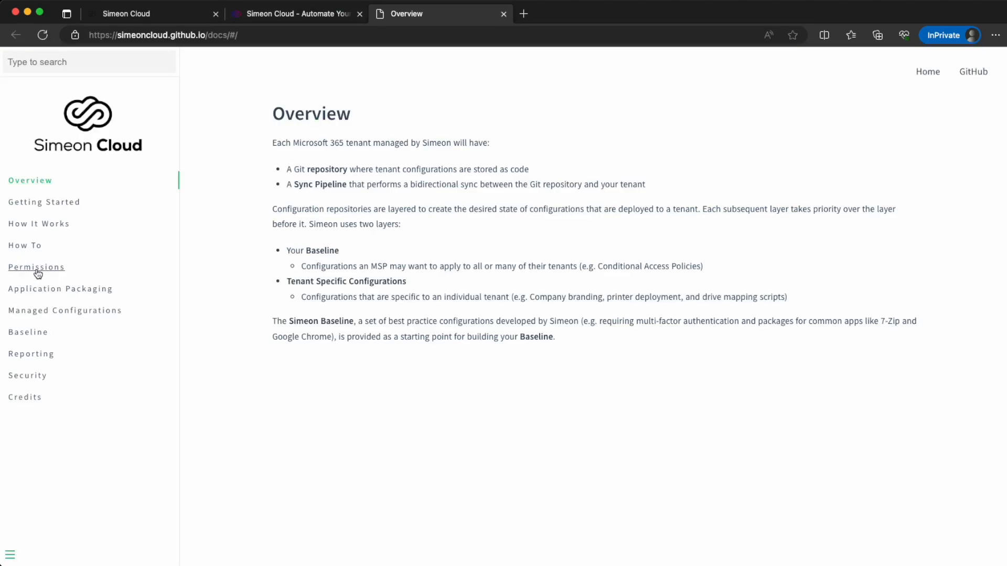
left_click(36, 269)
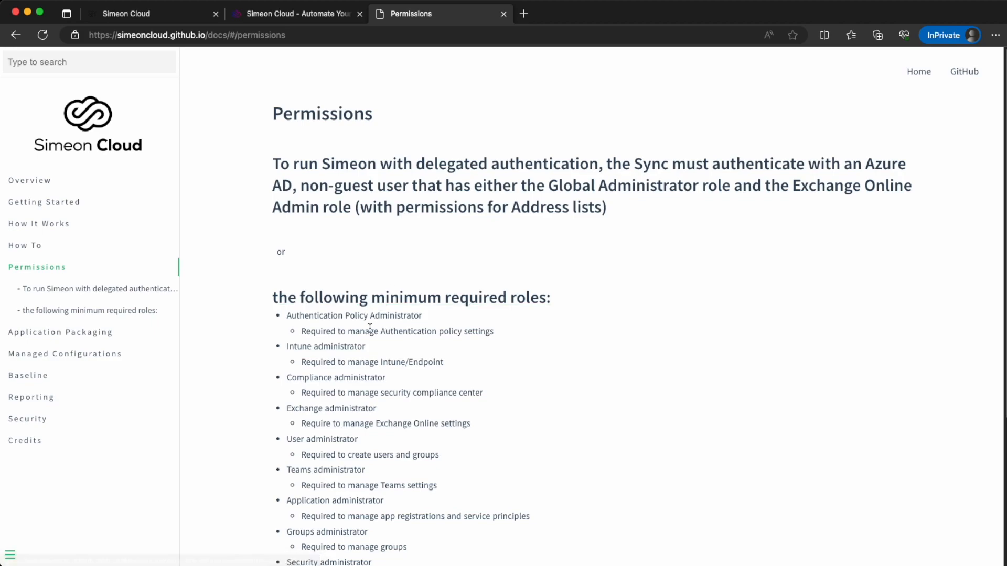
scroll(370, 330, "down", 2)
scroll(358, 296, "down", 5)
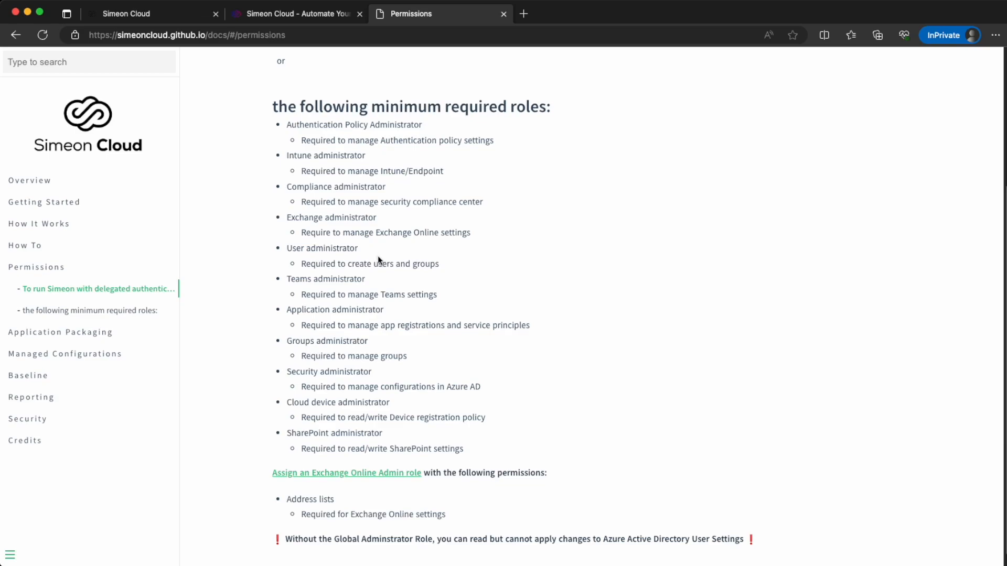
left_click(146, 14)
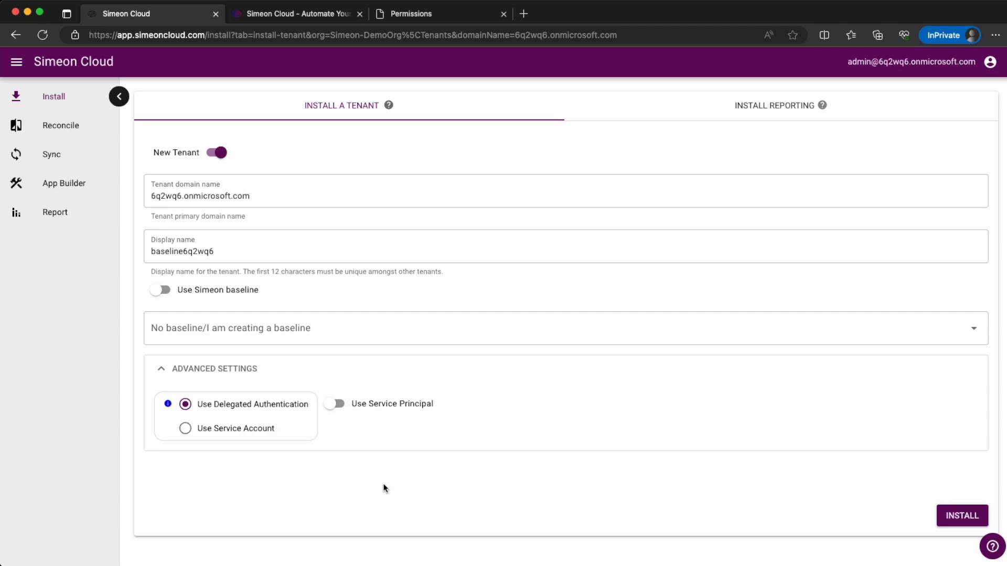
Look through the full Managed Configurations list in the Simeon documentation.
key("BackSpace")
left_click(430, 16)
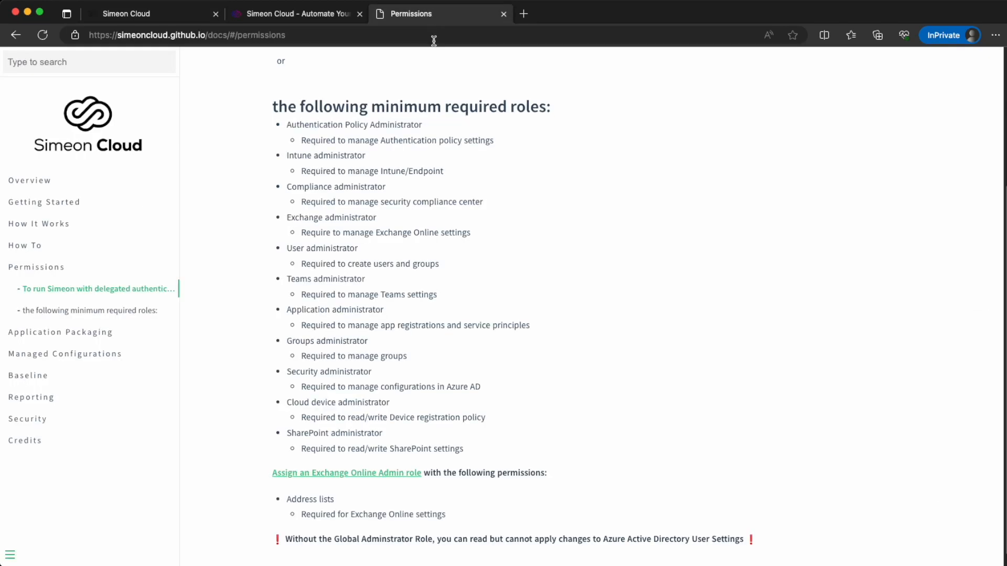
left_click(78, 356)
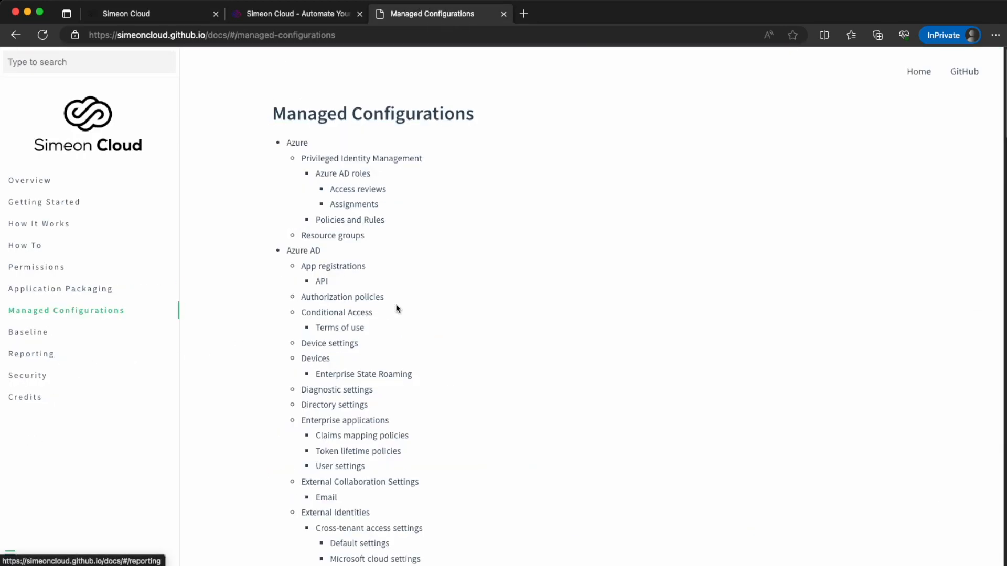
scroll(519, 294, "down", 20)
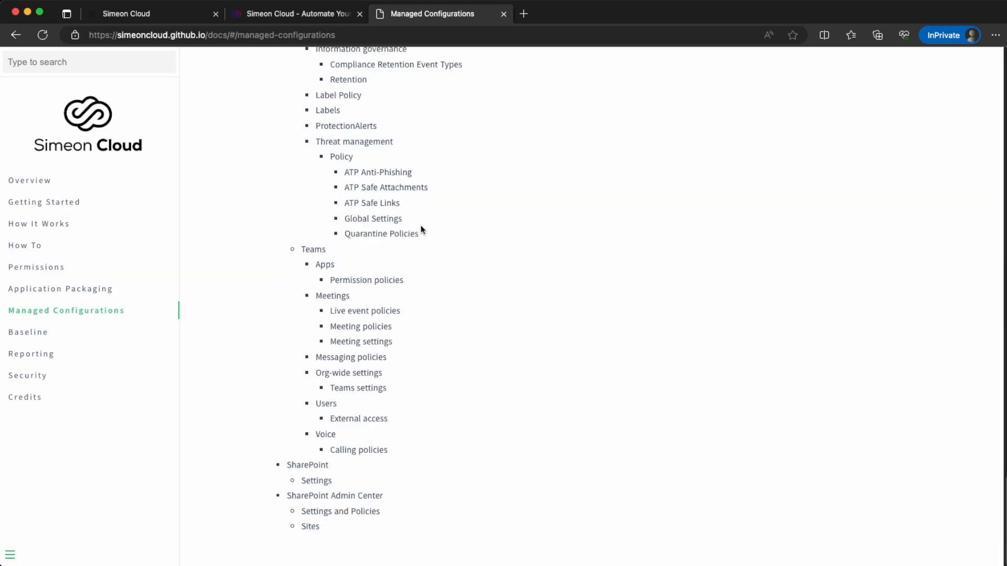
Return to the install form, enable Use Service Principal alongside the service account, and start the installation, agreeing to a global admin login.
left_click(153, 14)
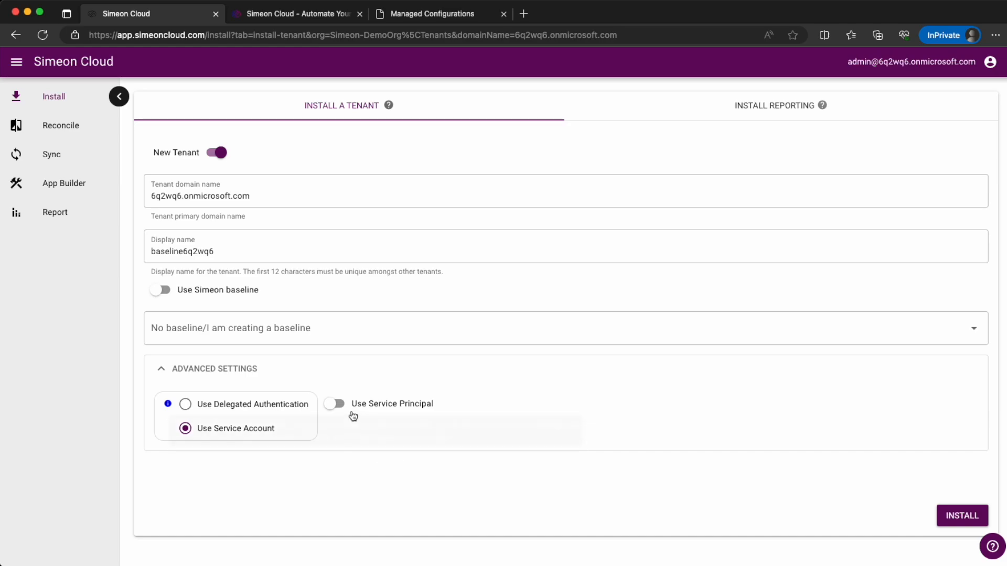
left_click(336, 404)
left_click(958, 517)
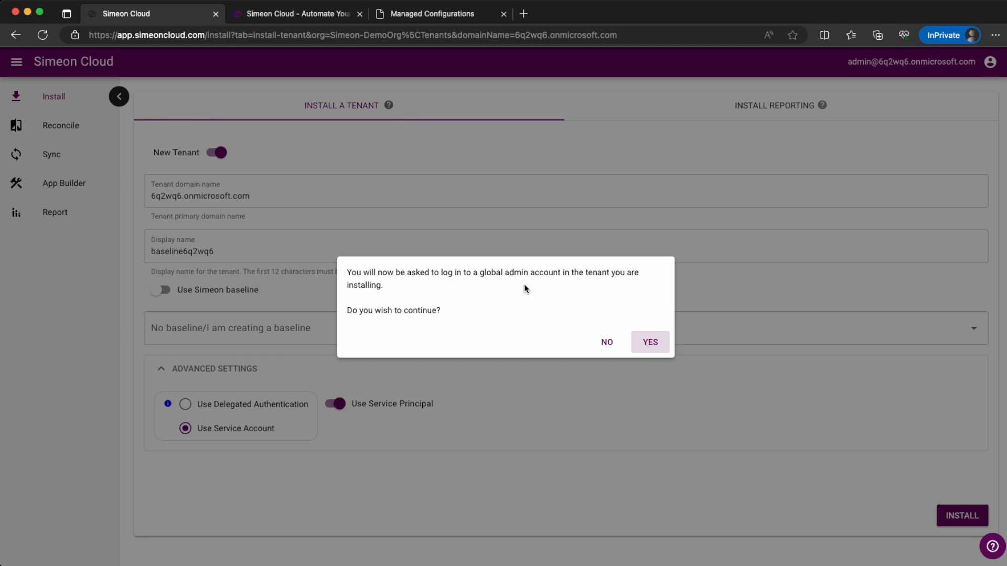
left_click(651, 341)
Authenticate with the signed-in admin account and accept the permissions requested by Simeon Cloud Installer.
left_click_drag(863, 85, 669, 103)
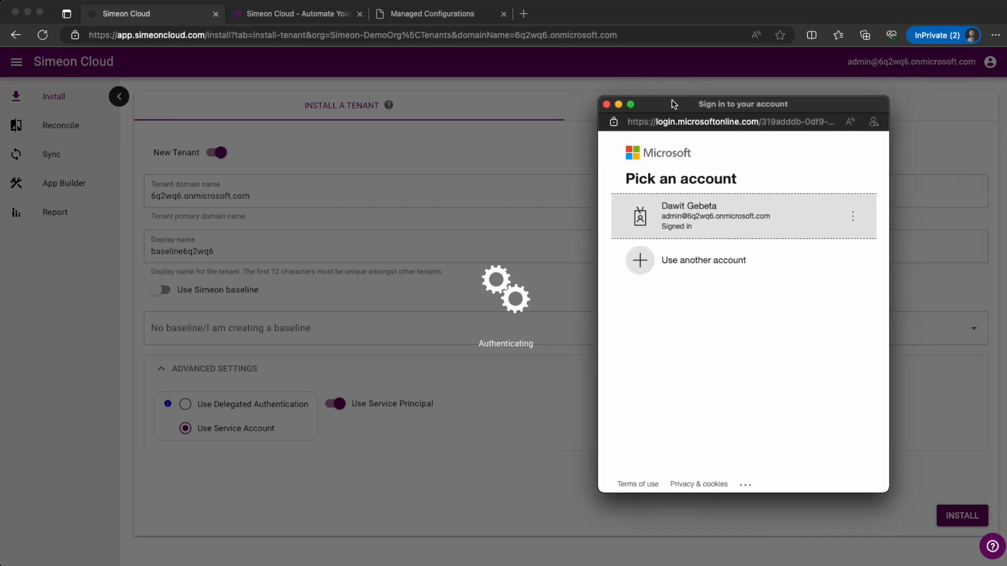
left_click(701, 228)
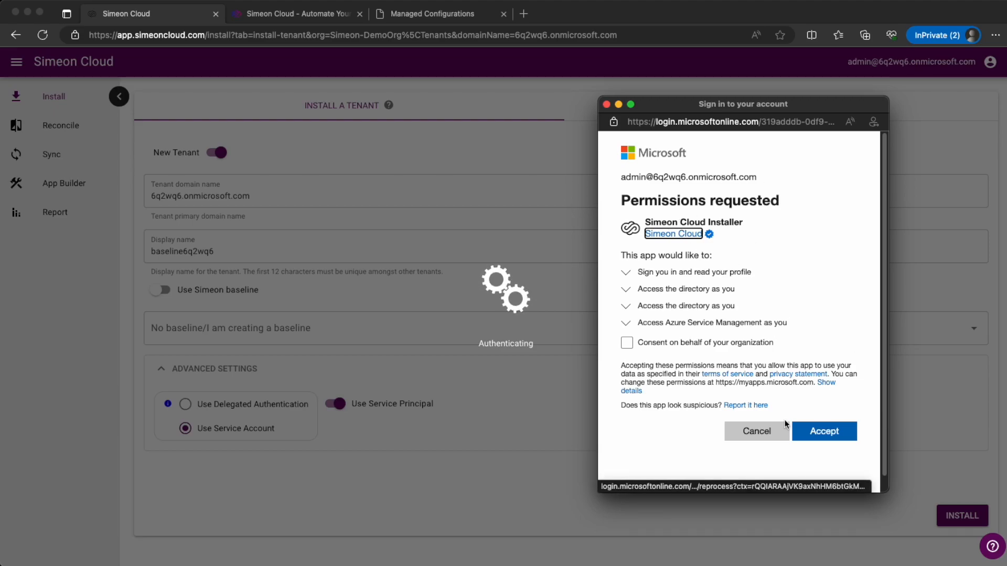
left_click(825, 431)
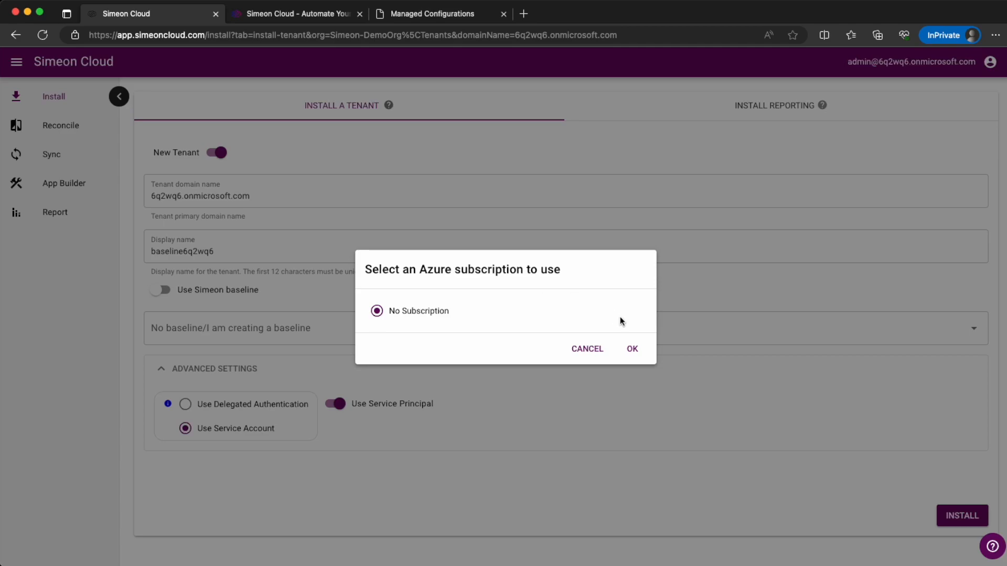
Continue with No Subscription for Azure and start the tenant's first sync with an empty comment.
left_click(632, 348)
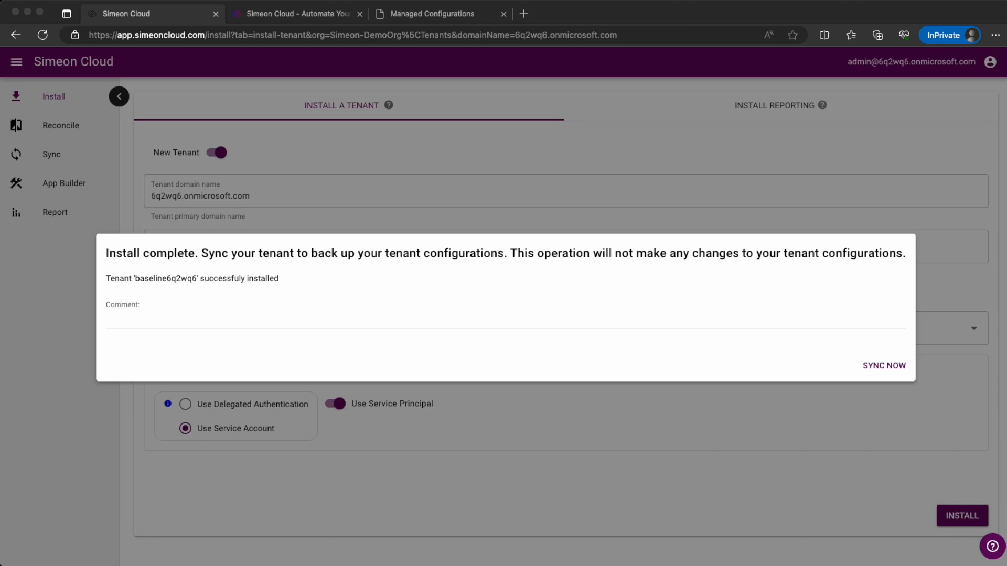
left_click(824, 320)
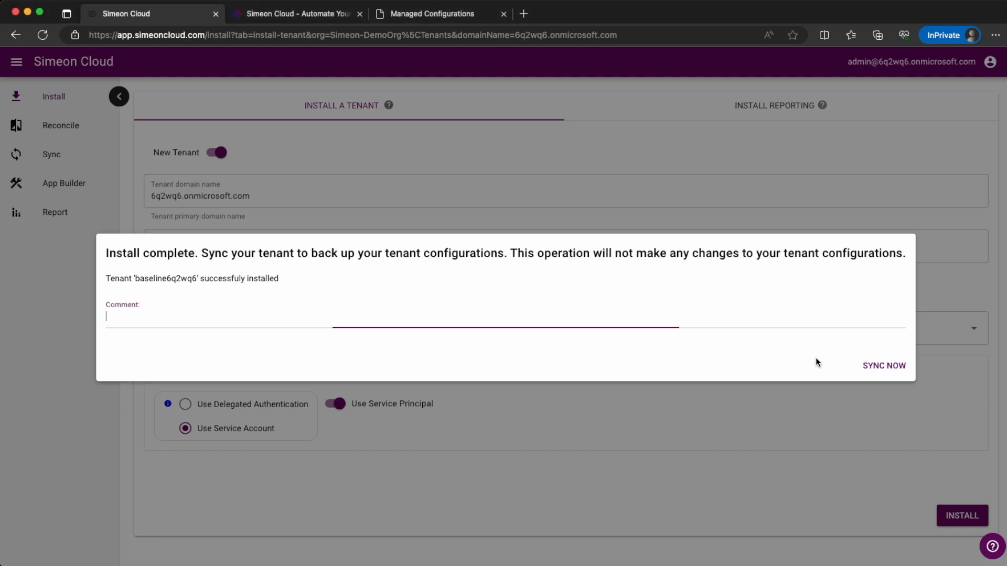
left_click(884, 366)
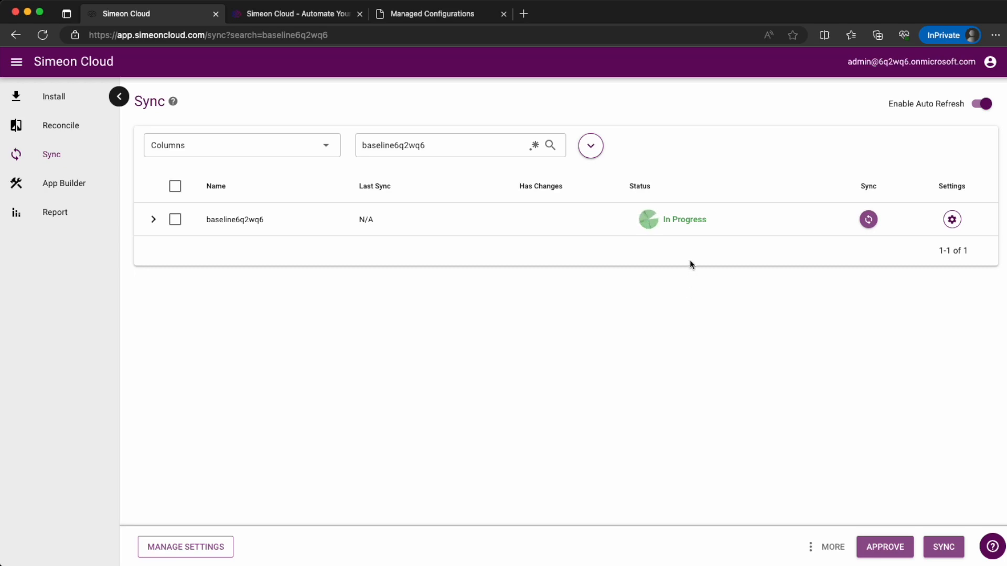
Inspect the Preview stage's job log for the running sync in Azure DevOps and close that page.
left_click(668, 224)
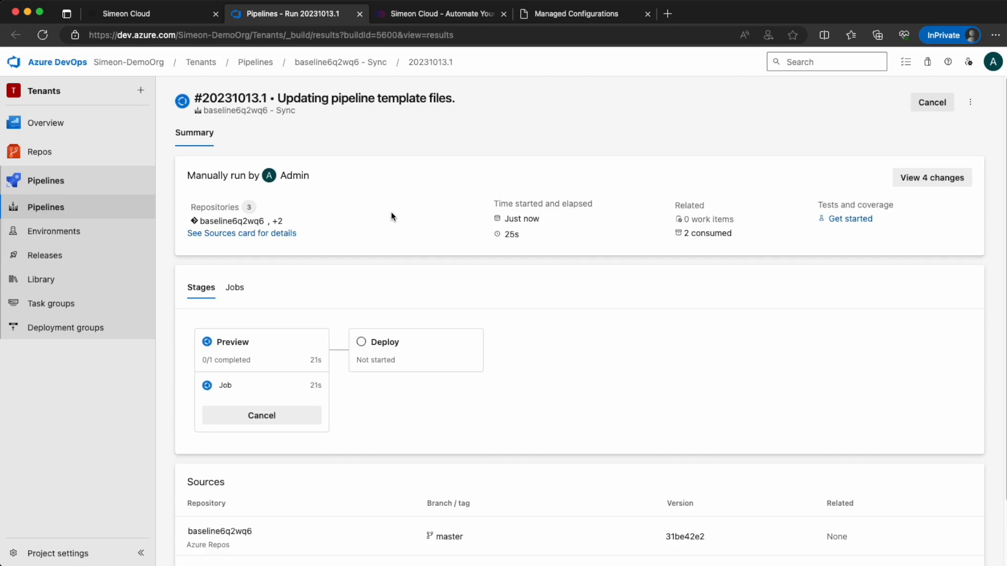
left_click(285, 346)
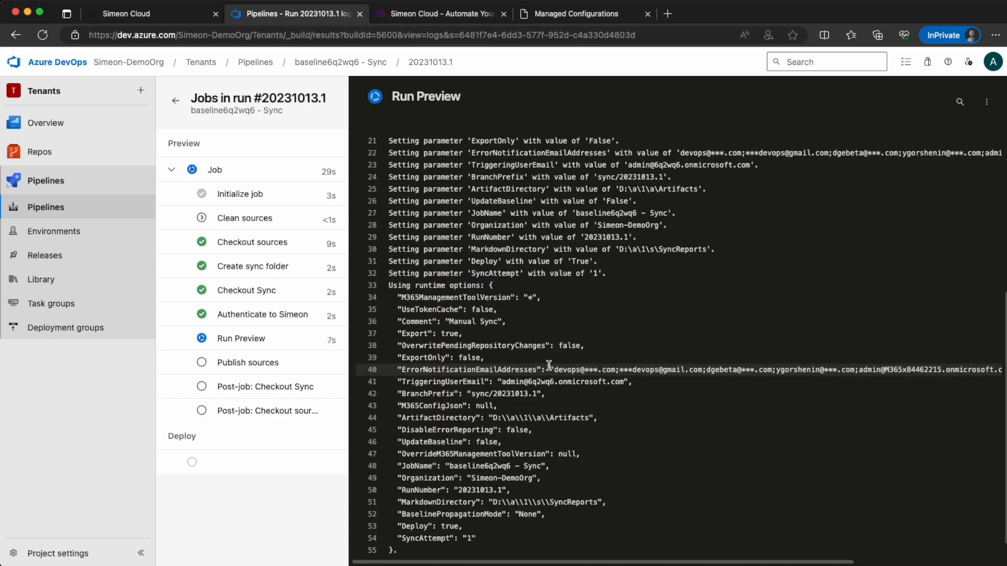
left_click(358, 14)
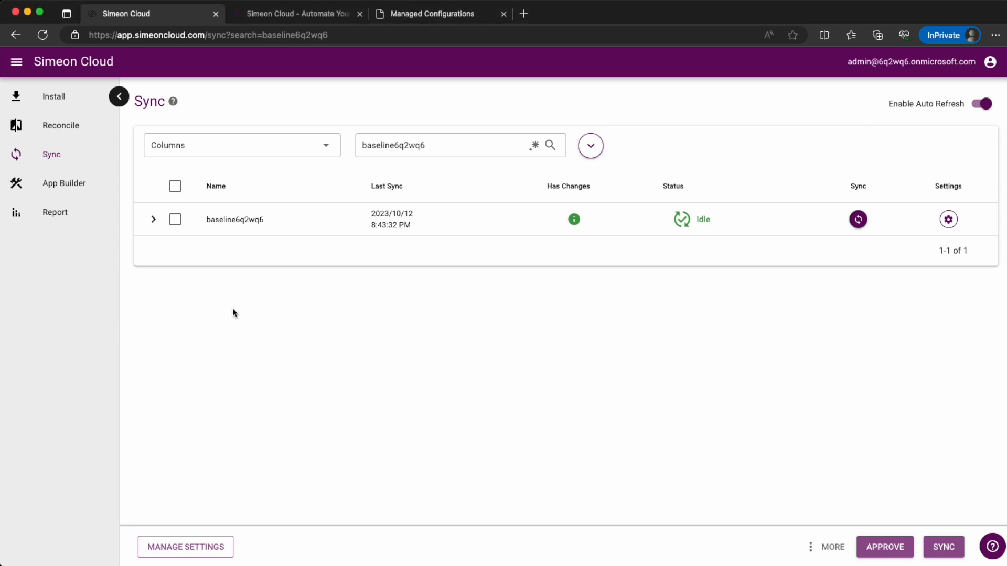
Review the summary and added resource details in the baseline6q2wq6 tenant's Manual Sync export.
left_click(153, 221)
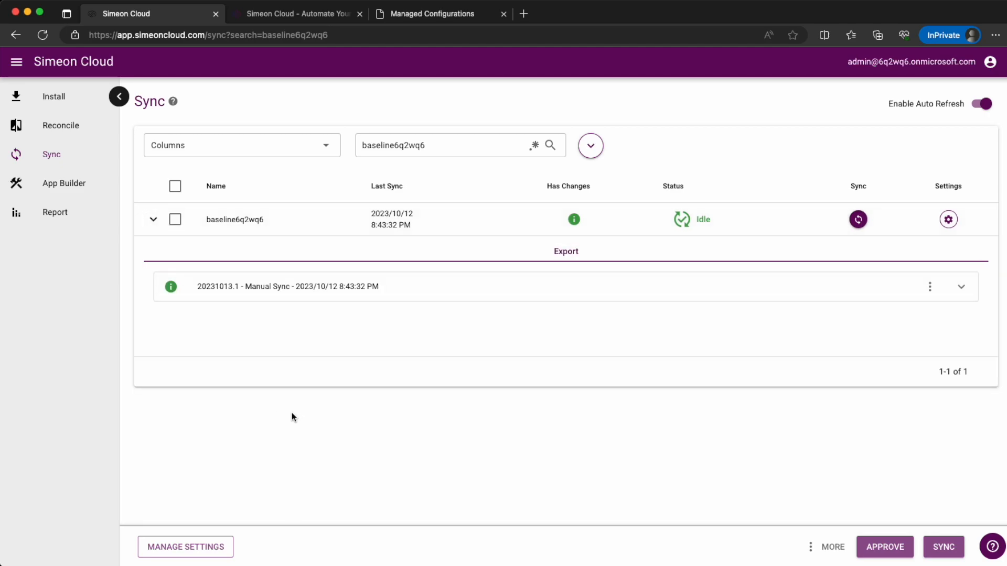
mouse_move(551, 262)
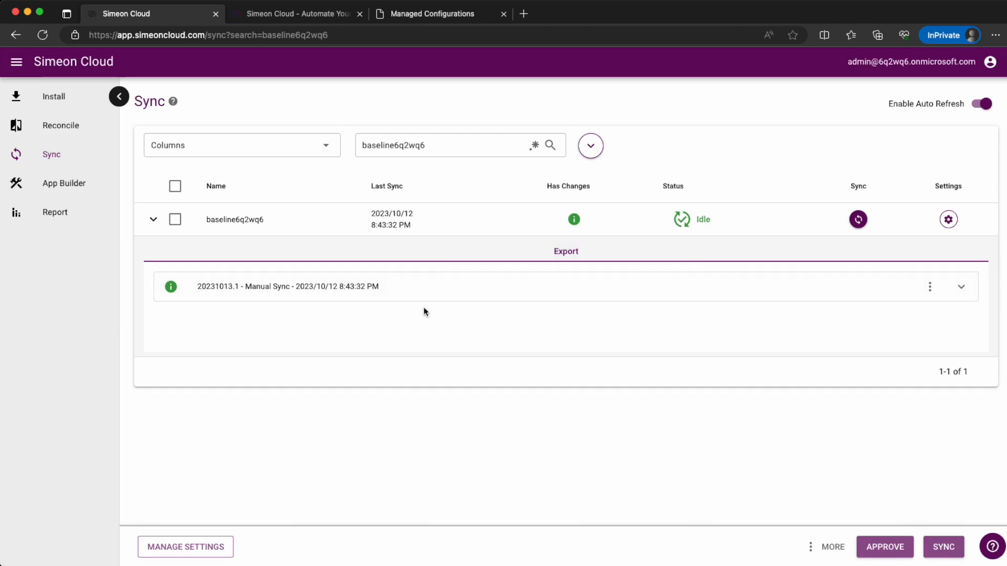
left_click(445, 298)
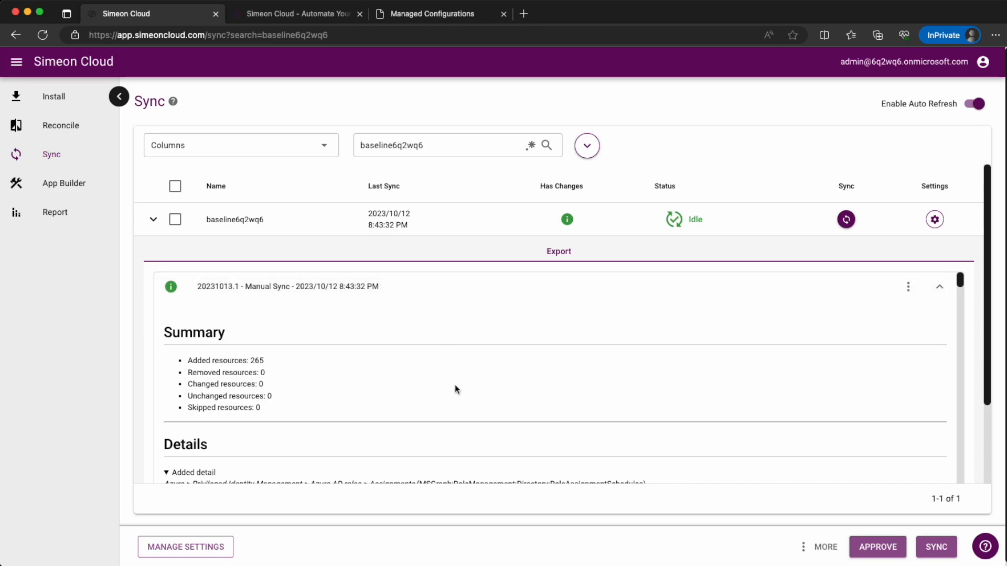
scroll(455, 385, "down", 3)
scroll(454, 385, "down", 6)
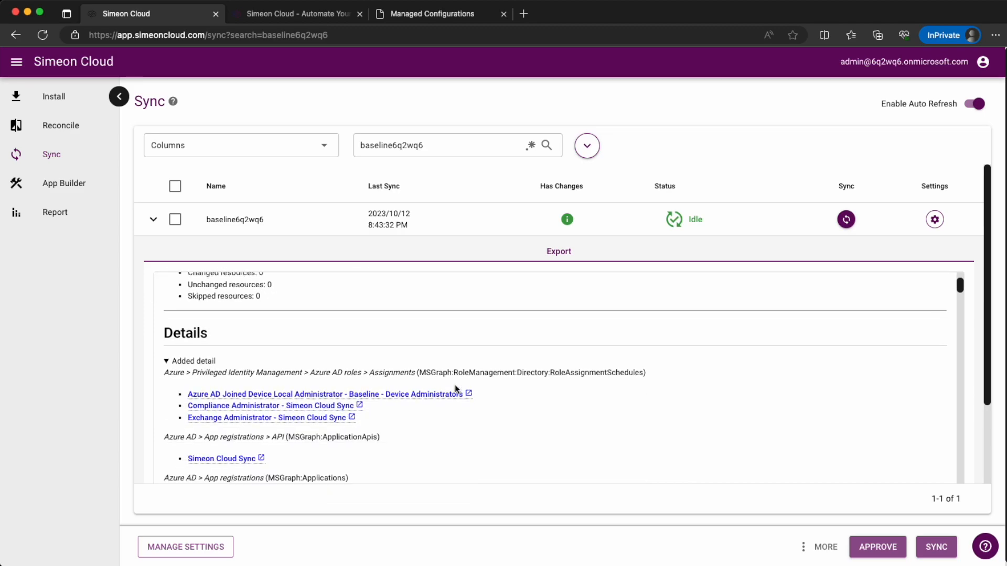
scroll(477, 404, "down", 7)
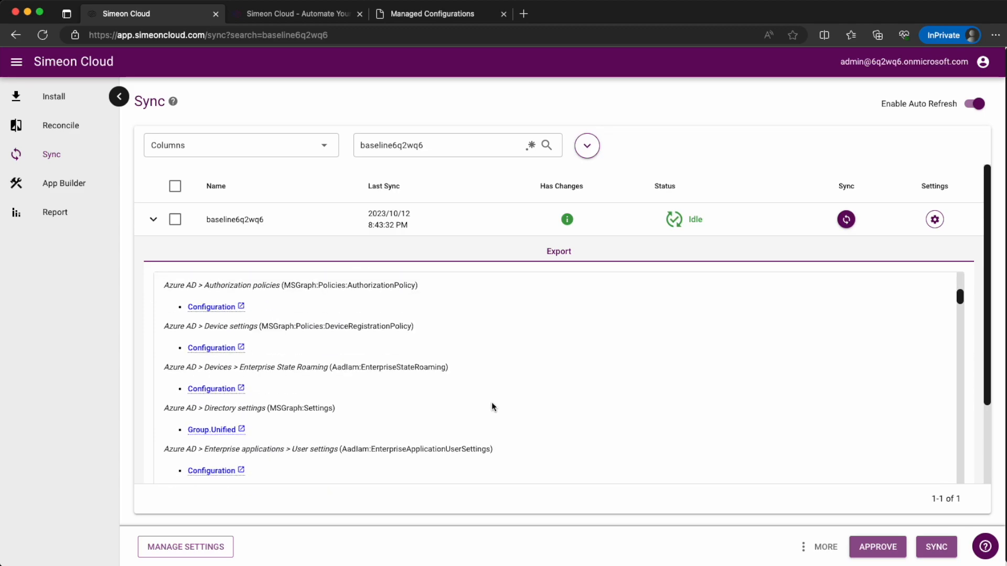
Review the Azure AD configurations listed in the baseline6q2wq6 export and collapse the tenant's details.
scroll(506, 407, "down", 12)
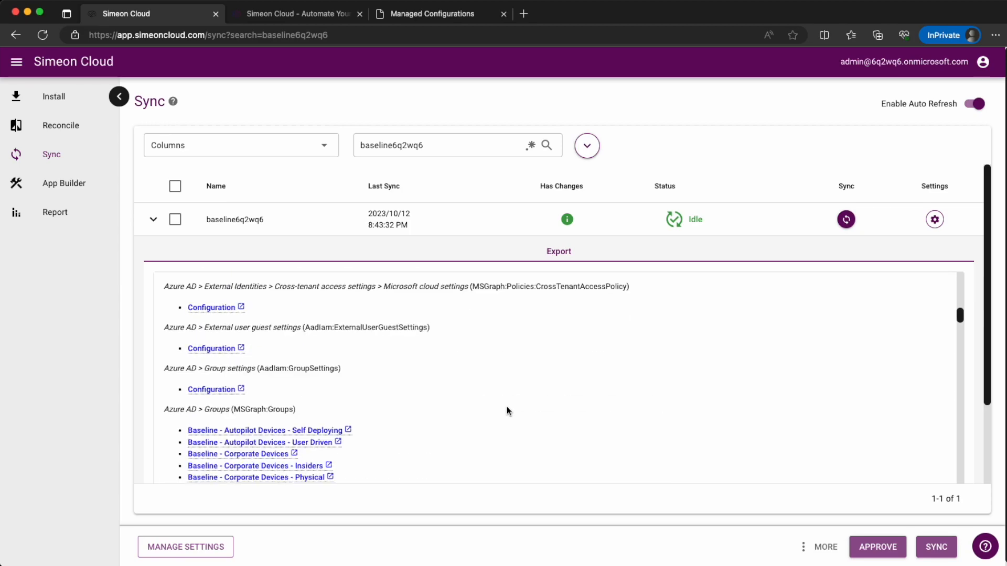
scroll(507, 407, "up", 20)
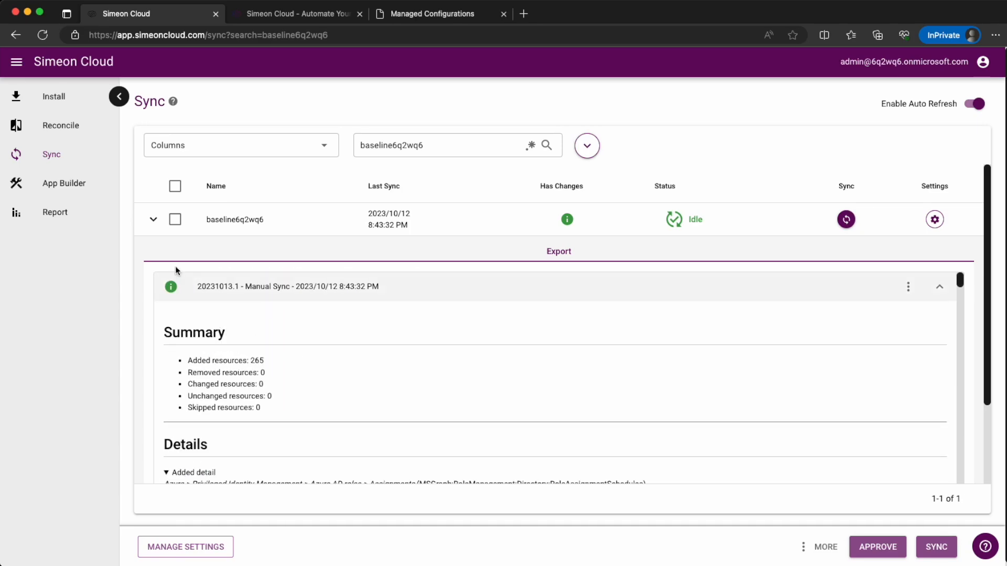
left_click(153, 220)
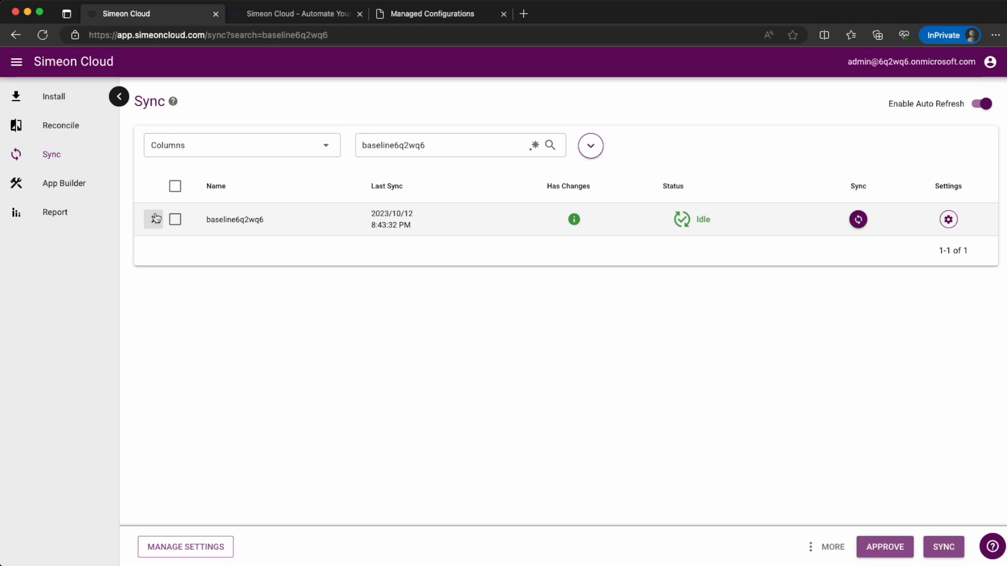
Set up a new tenant installation for the domain lowercasetenant.onmicrosoft.com, keeping baseline6q2wq6 as its baseline.
left_click(55, 97)
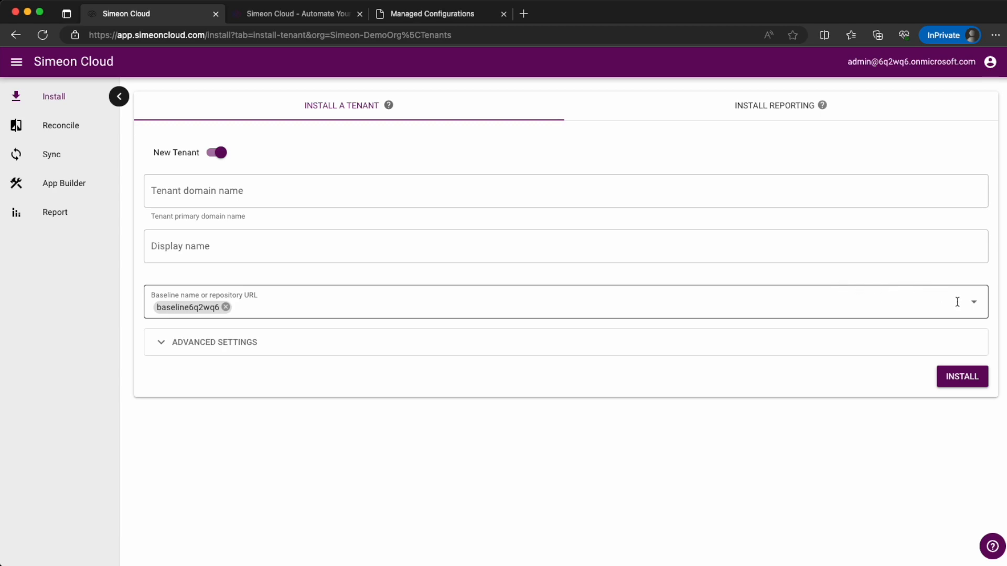
left_click(976, 305)
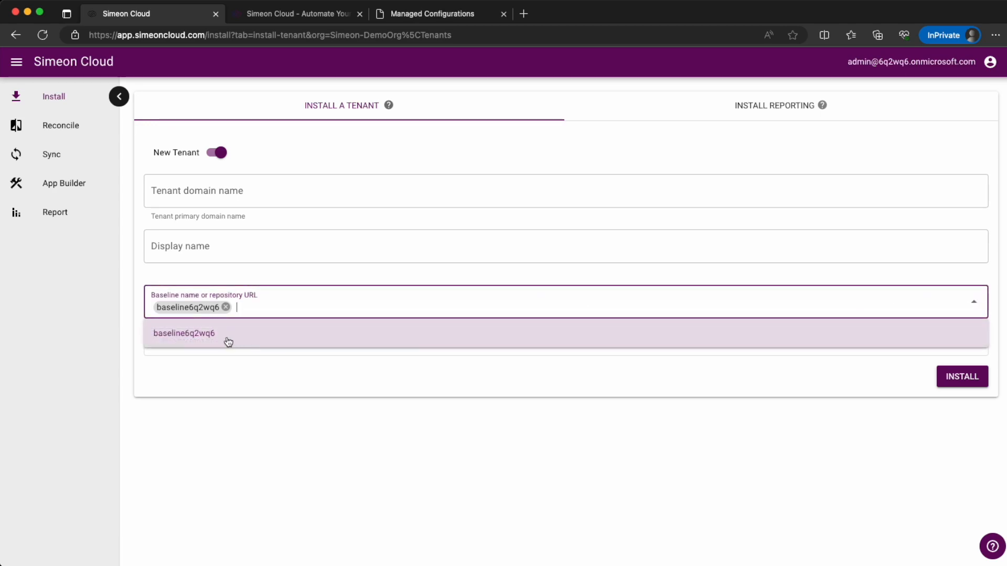
left_click(277, 373)
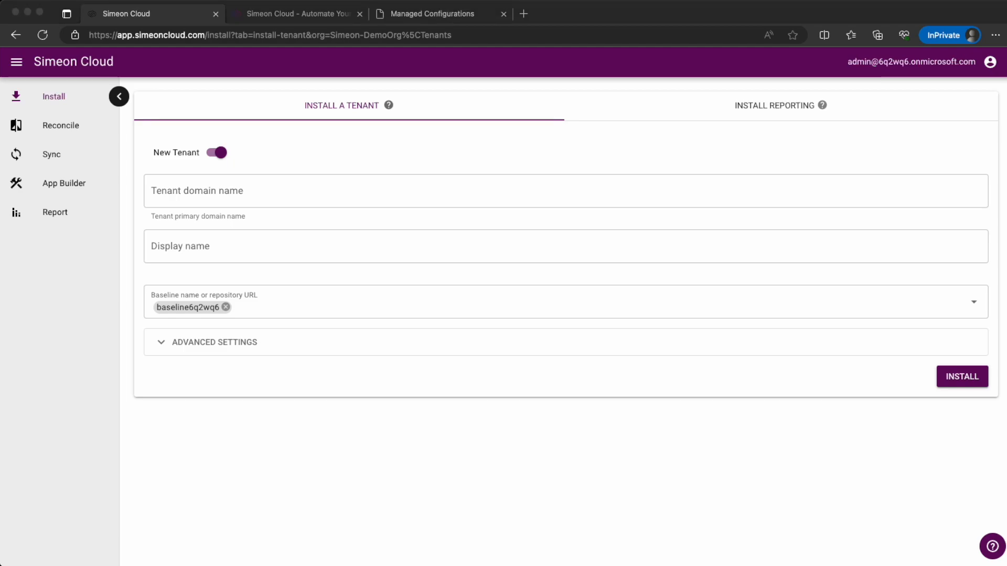
left_click(227, 197)
left_click(213, 194)
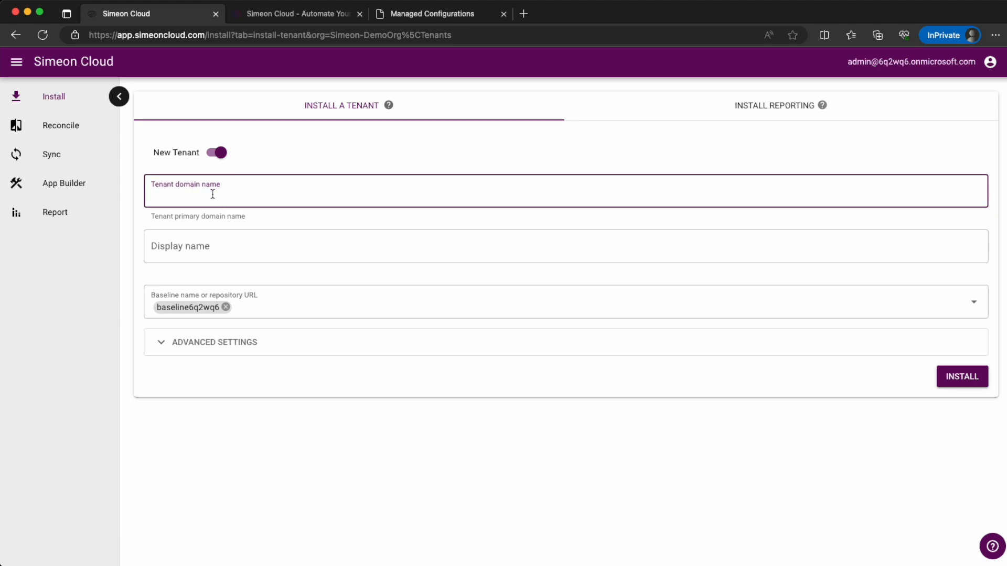
type("lowercasetenant.onmicrosoft.com")
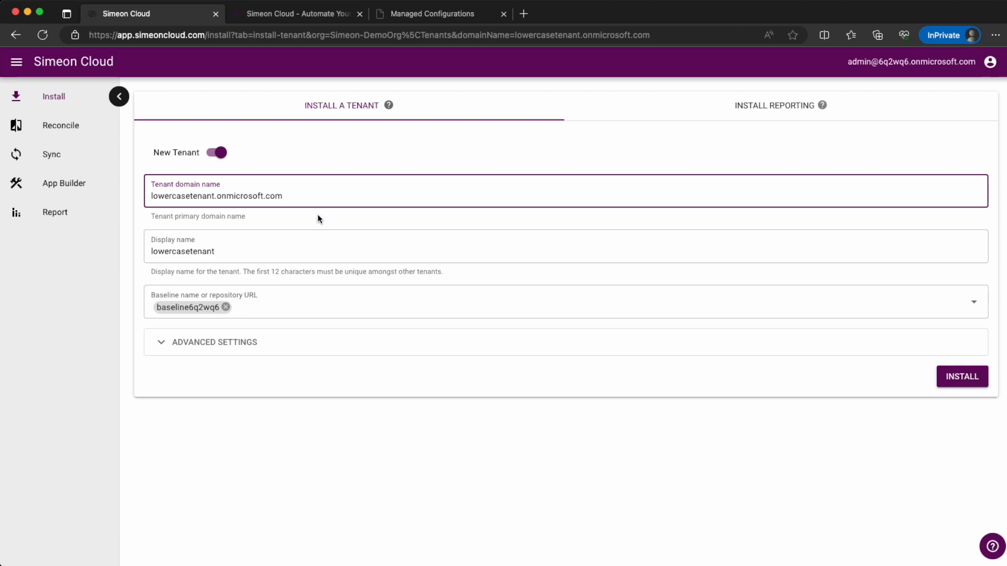
Start the installation with delegated authentication, signing in with the tenant's global admin account and accepting the Simeon Cloud Installer permissions.
left_click(253, 348)
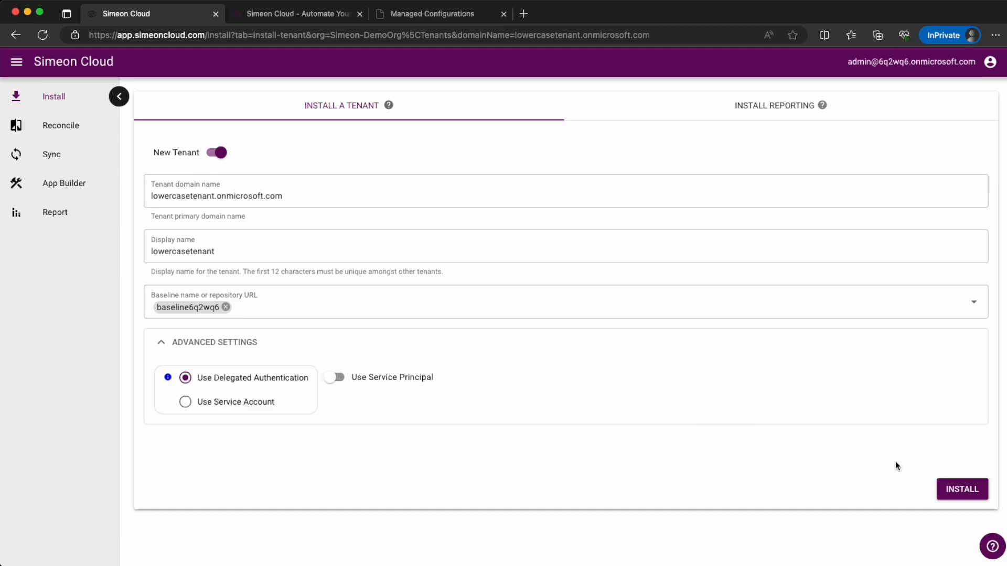
left_click(960, 491)
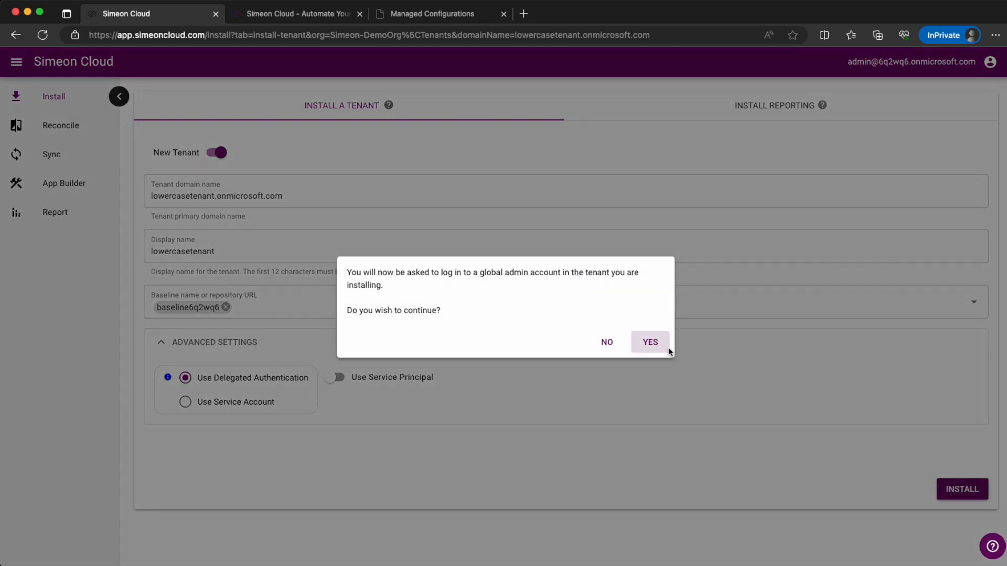
left_click(653, 343)
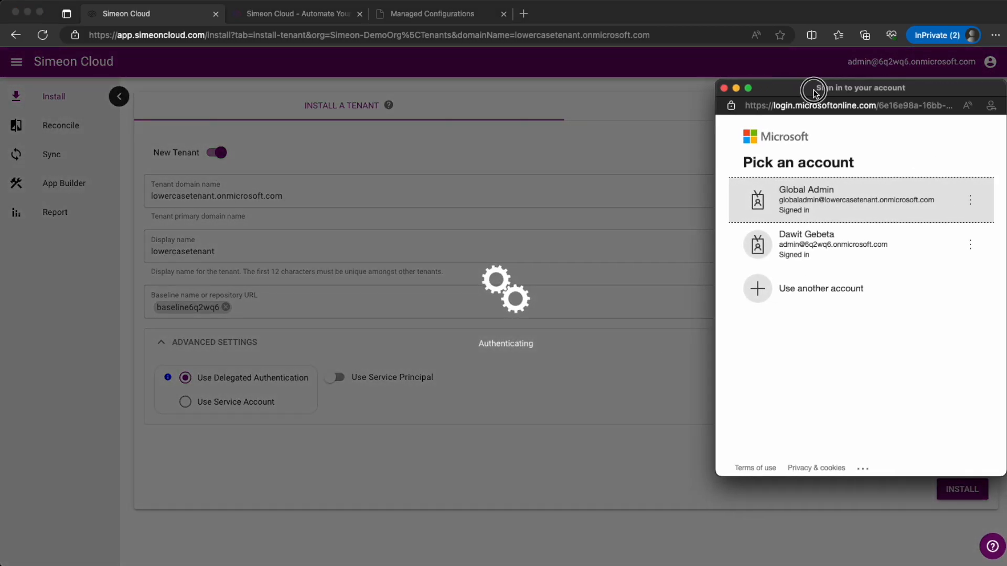
left_click(781, 206)
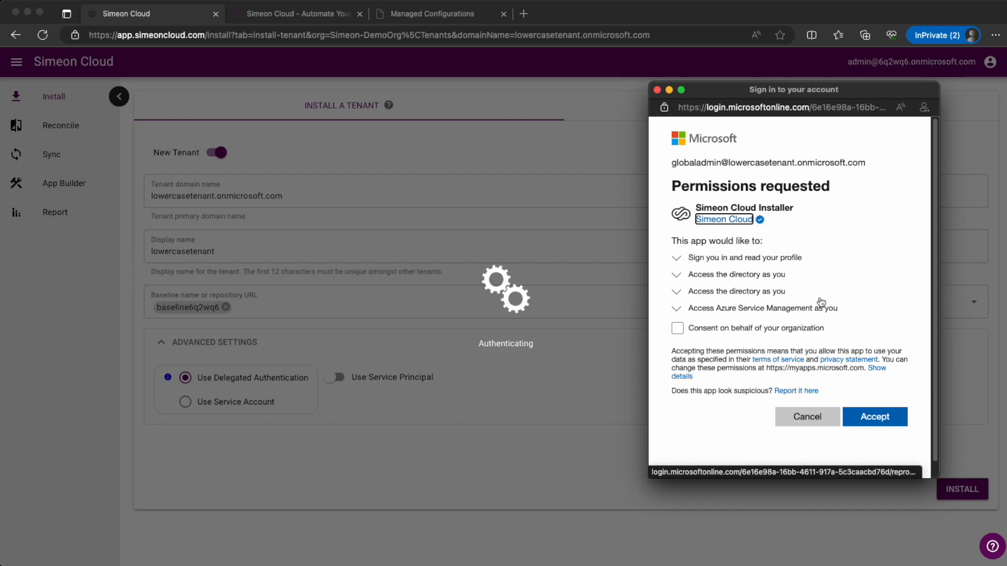
left_click(877, 418)
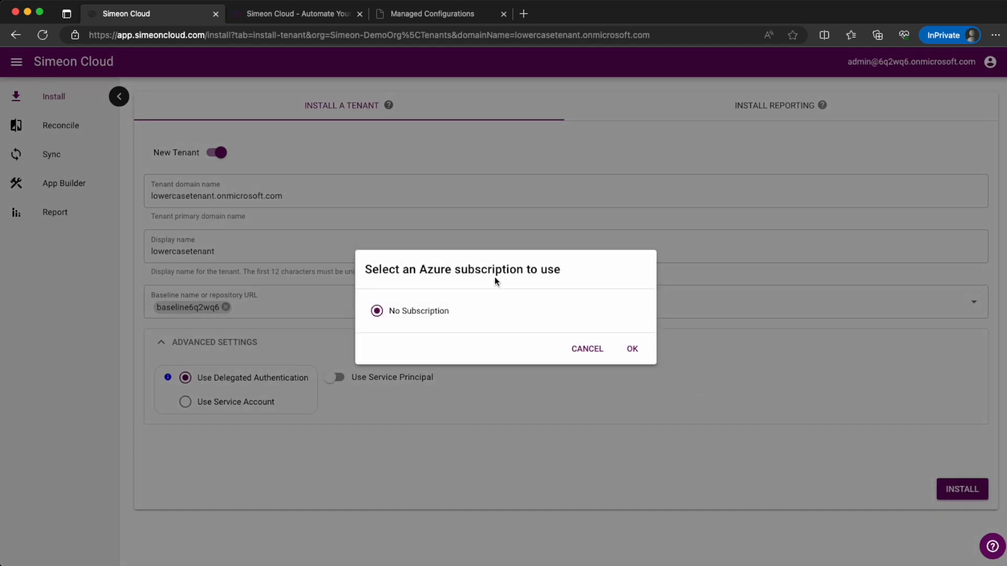
Continue with No Subscription for Azure and decline removing the existing Simeon user from the tenant.
left_click(631, 348)
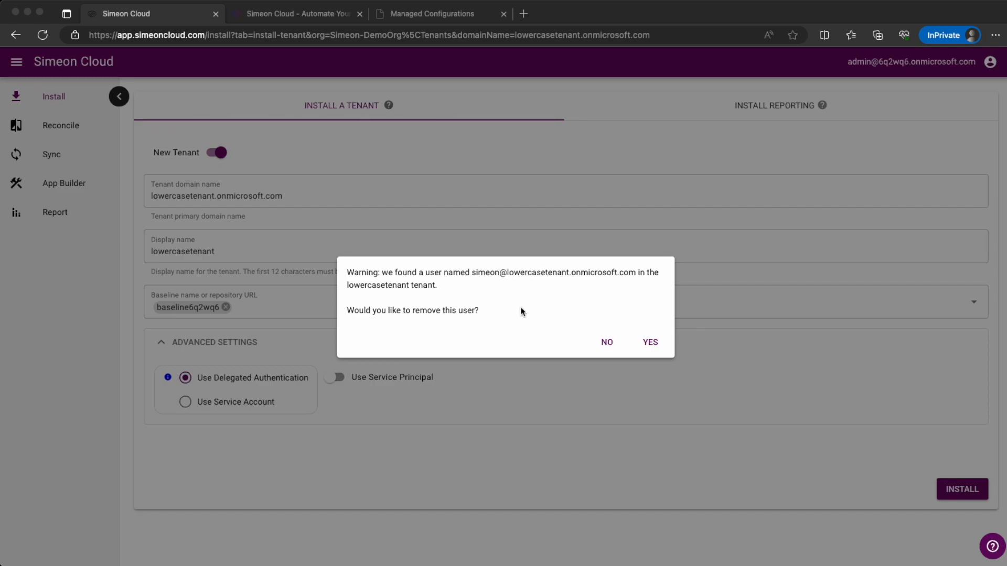
left_click(596, 302)
left_click(606, 344)
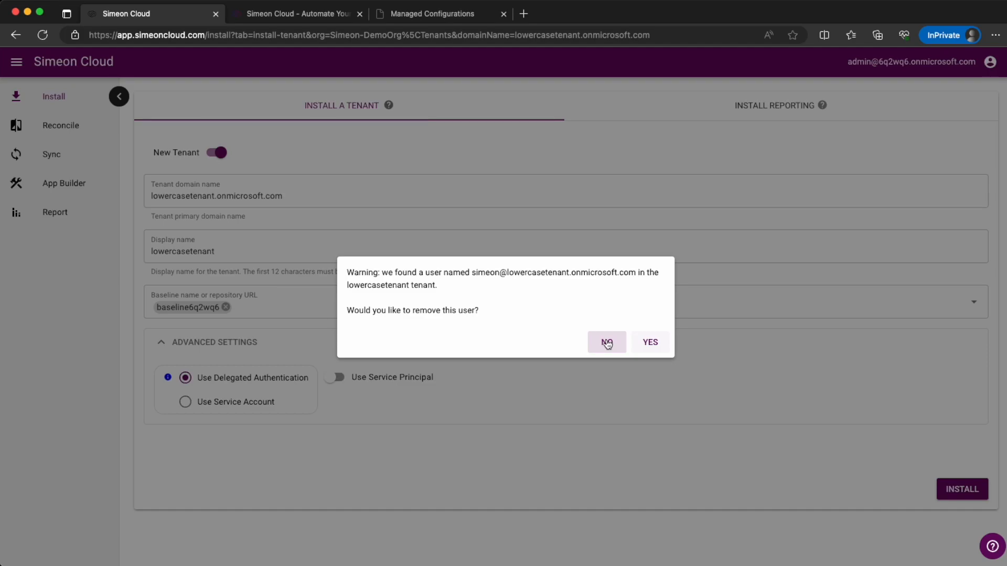
left_click(607, 343)
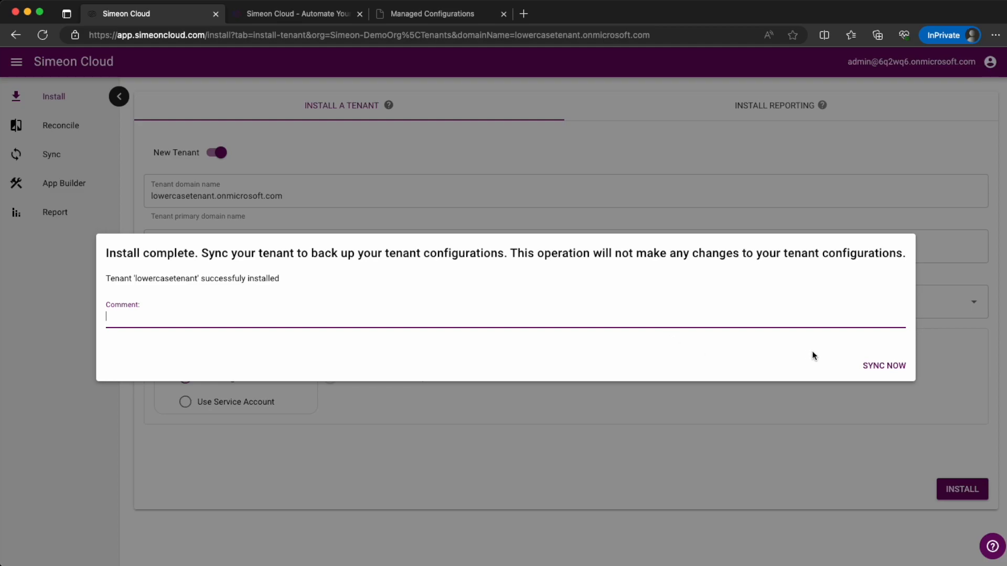
Request lowercasetenant's first sync with an empty comment and begin its pending device-code authentication.
left_click(884, 365)
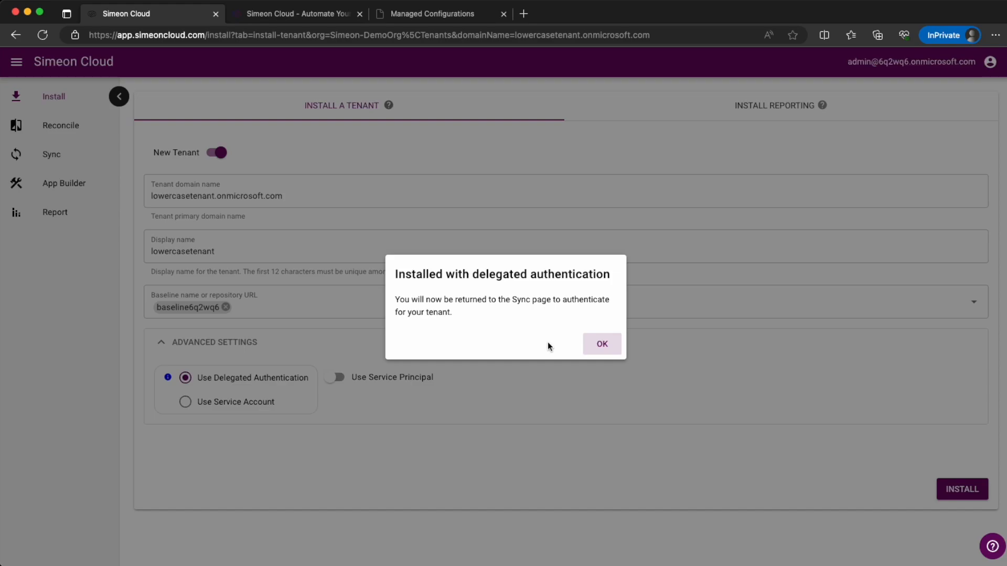
left_click(602, 344)
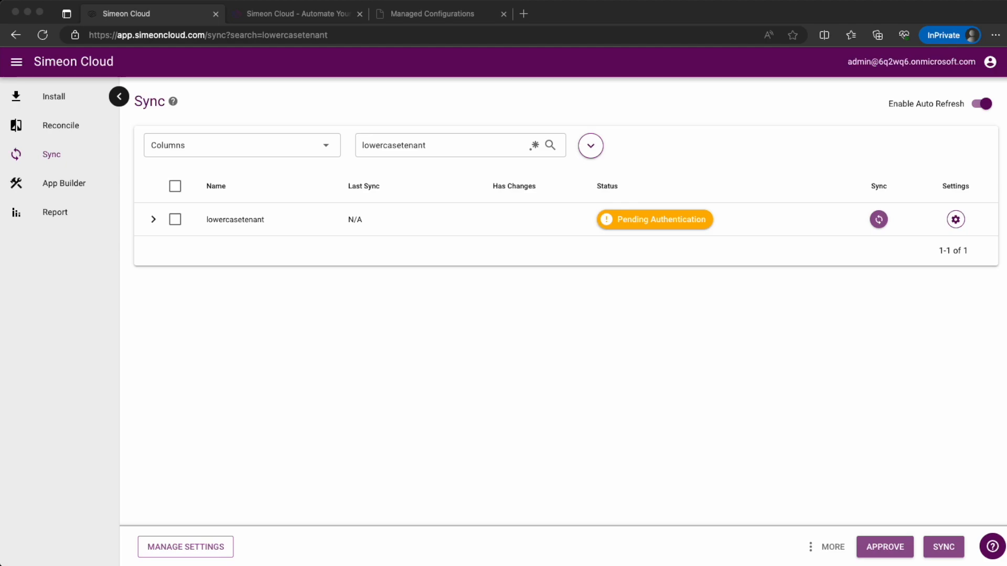
left_click(669, 220)
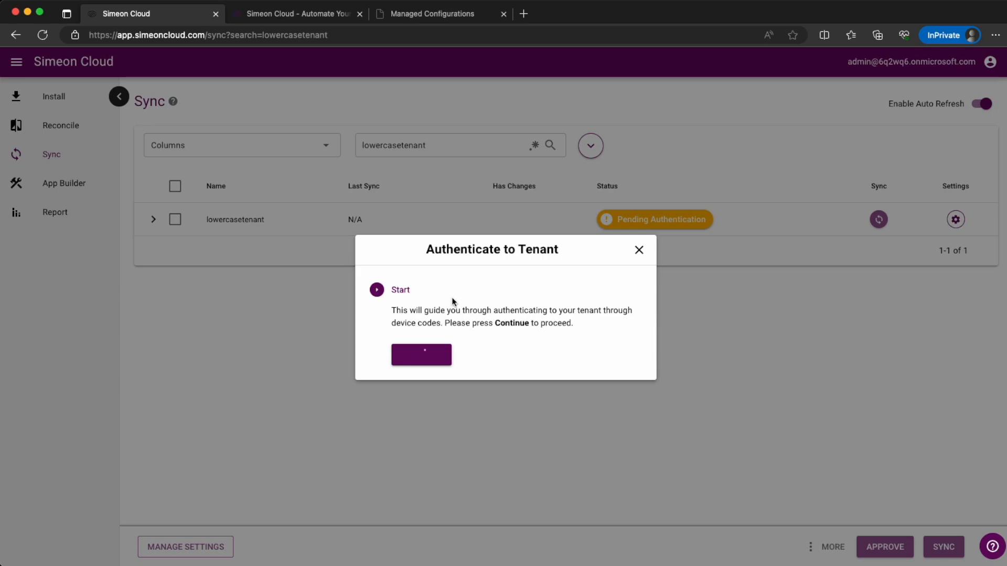
left_click(430, 332)
Authenticate Code 1 by pasting the device code and signing in to Microsoft Exchange Online Remote PowerShell with the global admin account.
left_click(430, 332)
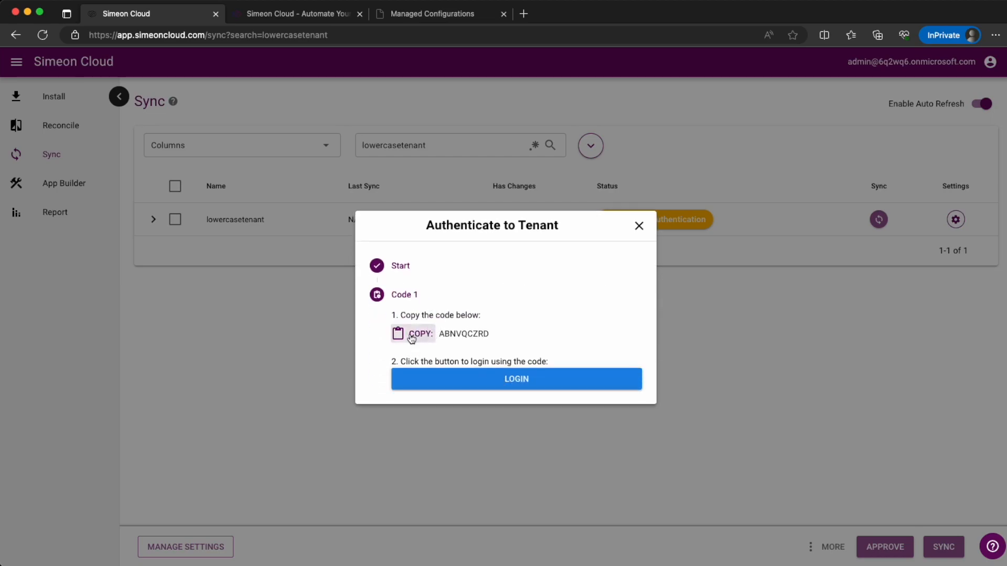
left_click(531, 381)
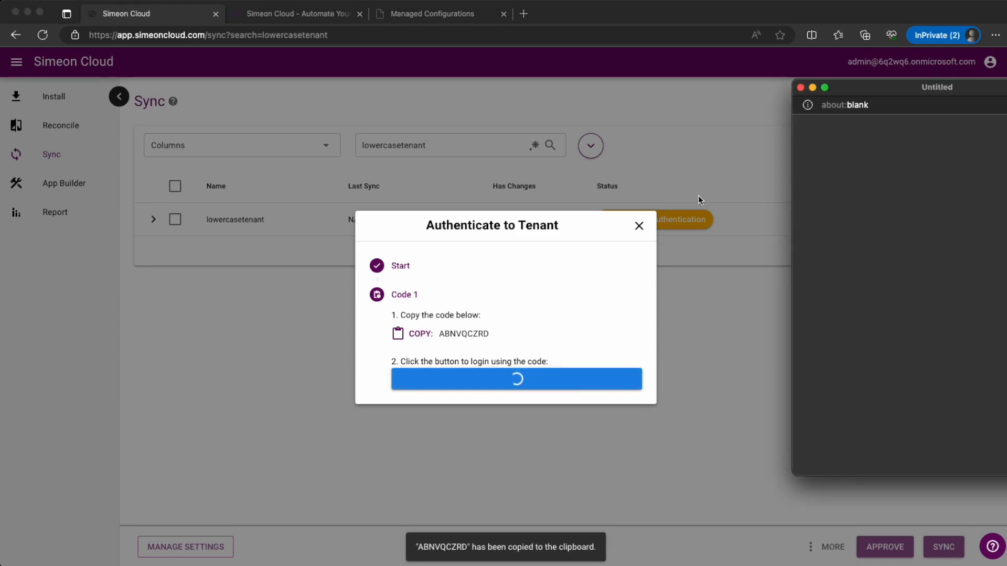
left_click_drag(850, 87, 677, 88)
left_click(697, 217)
key("super+v")
left_click(873, 267)
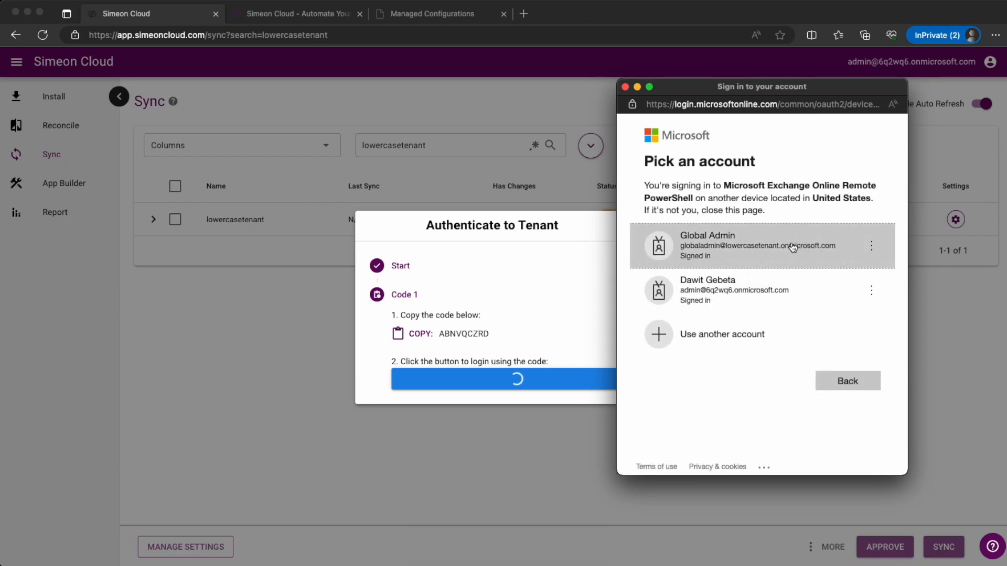
left_click(739, 250)
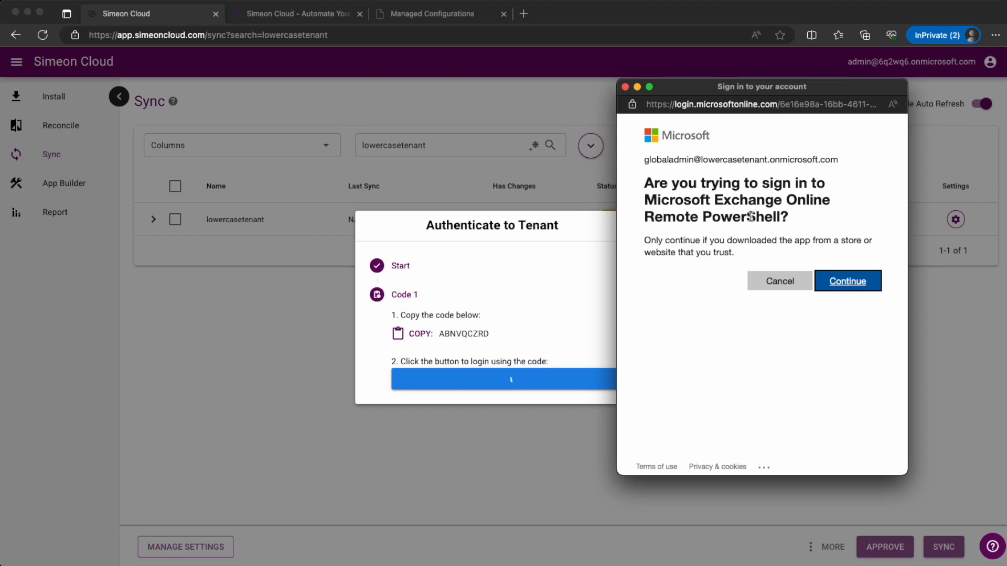
left_click(844, 282)
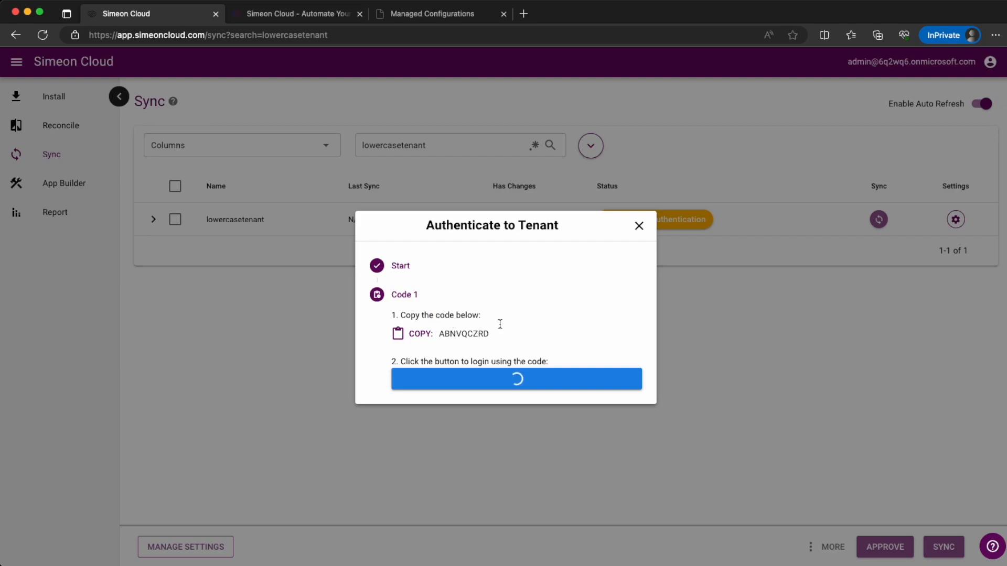
Authenticate Code 2 by pasting the device code and signing in to Microsoft Graph Command Line Tools with the global admin account.
left_click(419, 347)
left_click(535, 394)
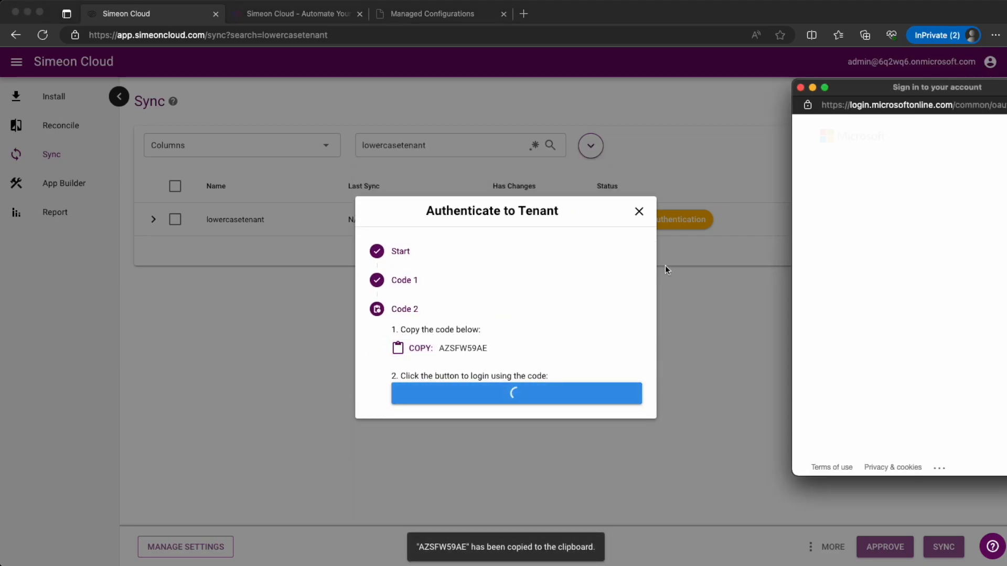
left_click_drag(897, 92, 747, 89)
left_click(697, 213)
key("super+v")
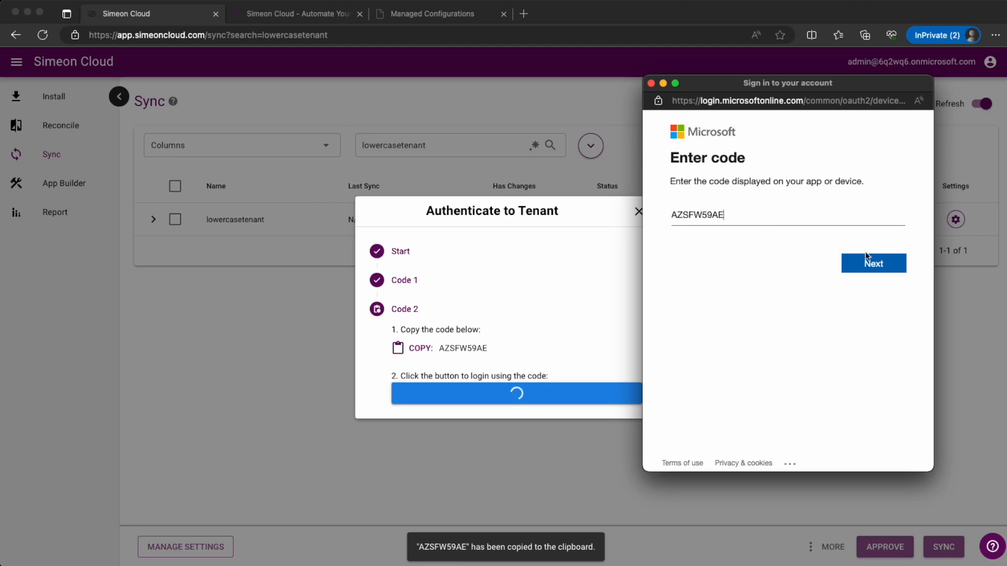
left_click(873, 264)
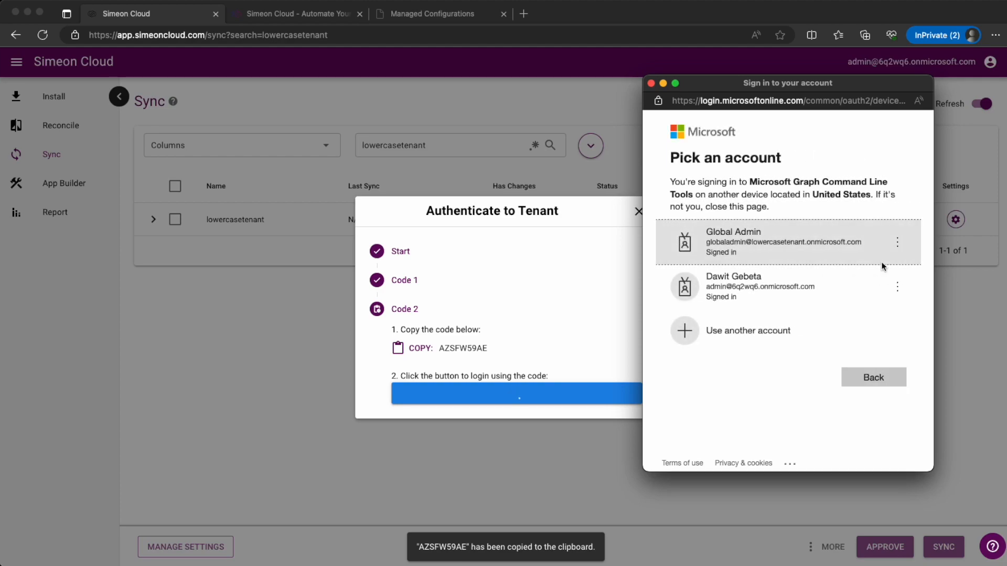
left_click(781, 242)
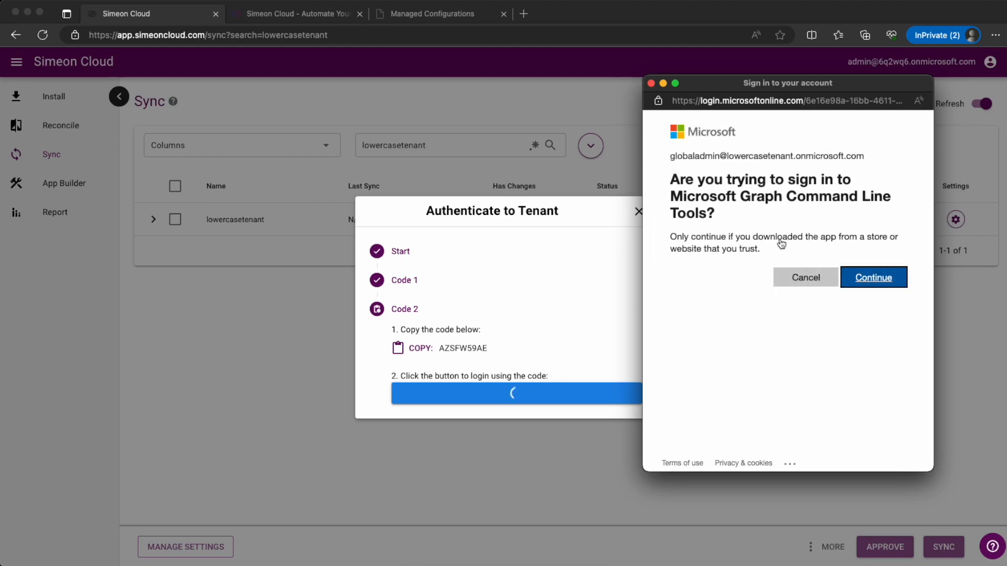
left_click(873, 278)
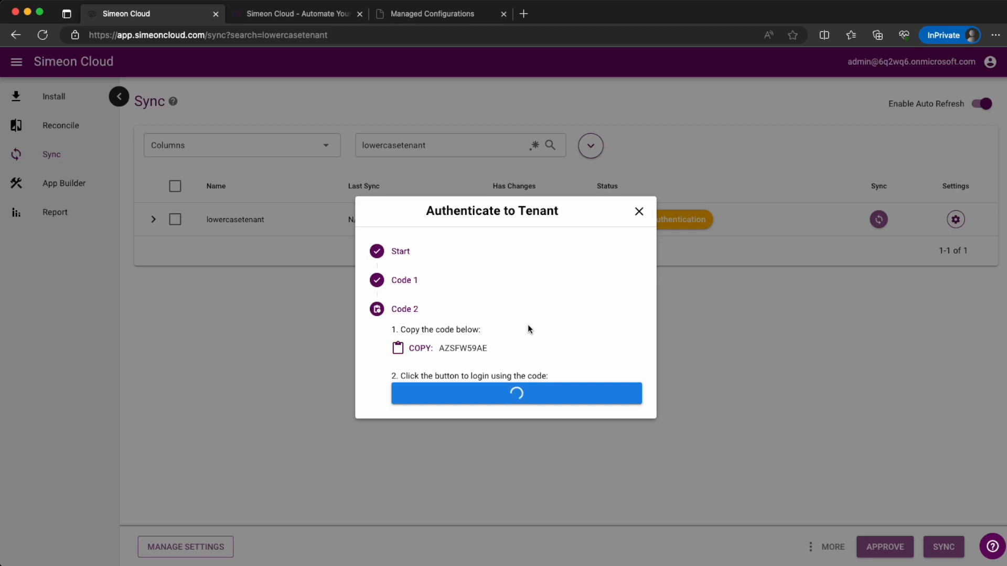
Authenticate Code 3 for Microsoft Azure PowerShell with the device code and global admin account, and close the tenant authentication dialog.
left_click(420, 364)
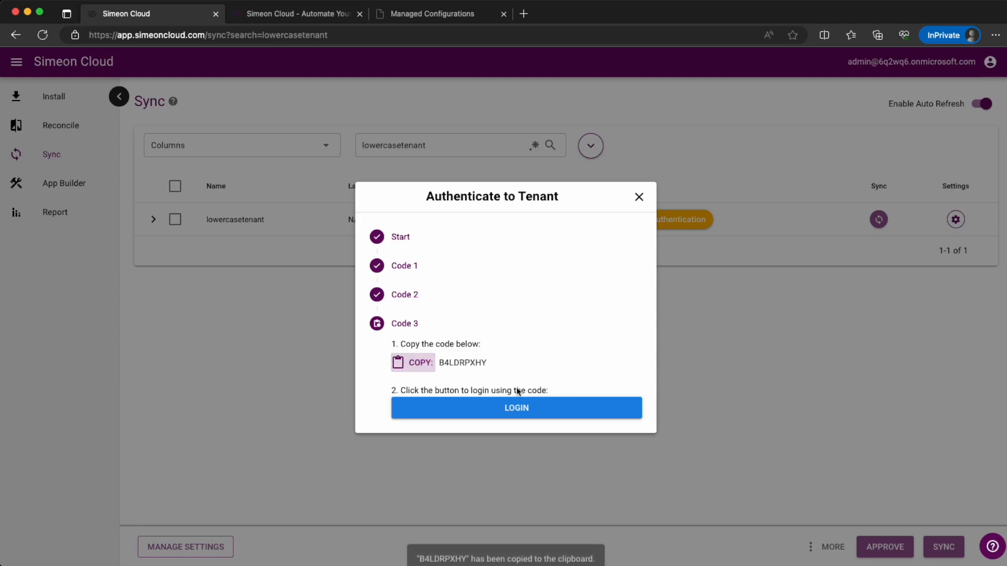
left_click(528, 409)
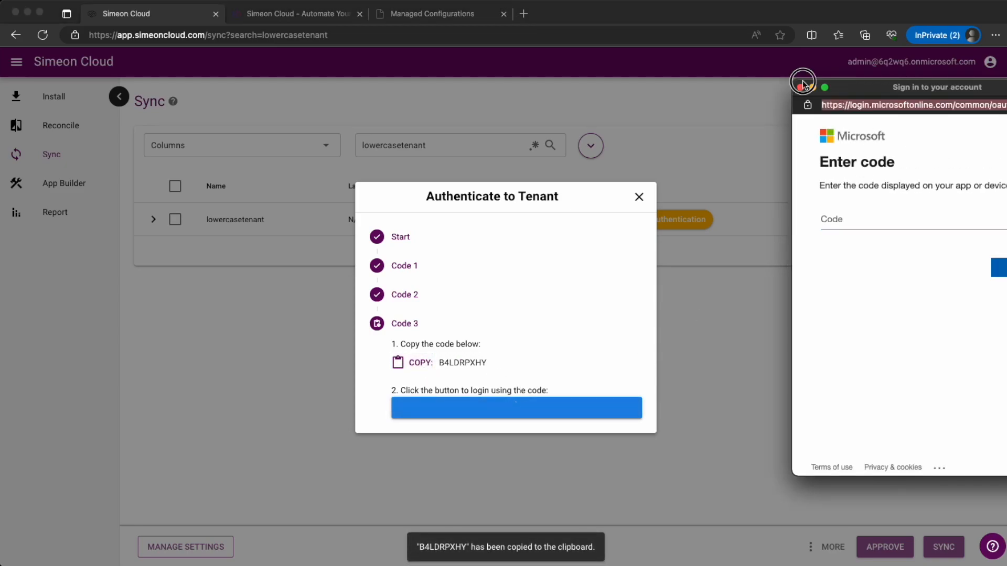
left_click_drag(885, 96, 679, 101)
left_click(659, 227)
key("super+v")
left_click(825, 275)
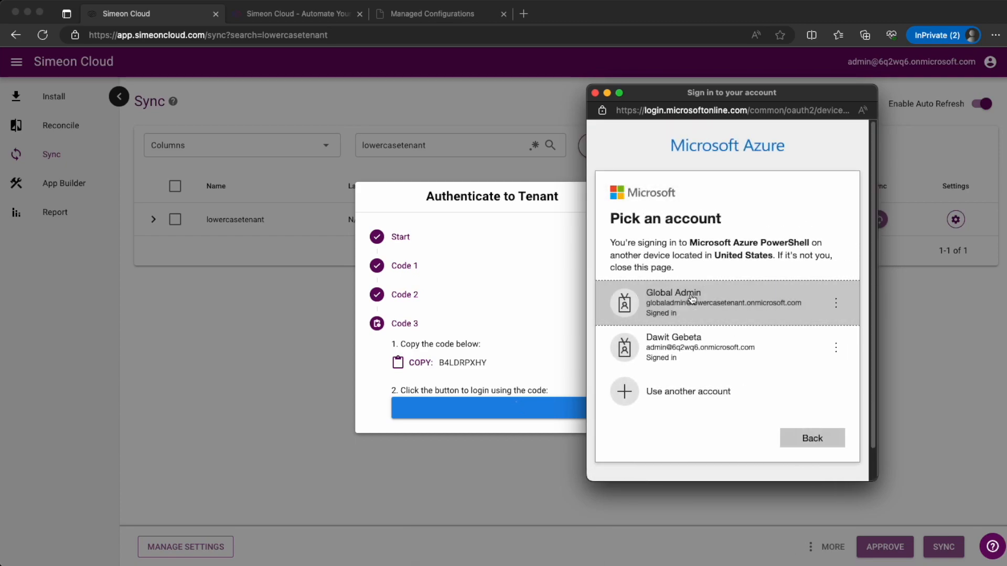
left_click(692, 299)
left_click(820, 326)
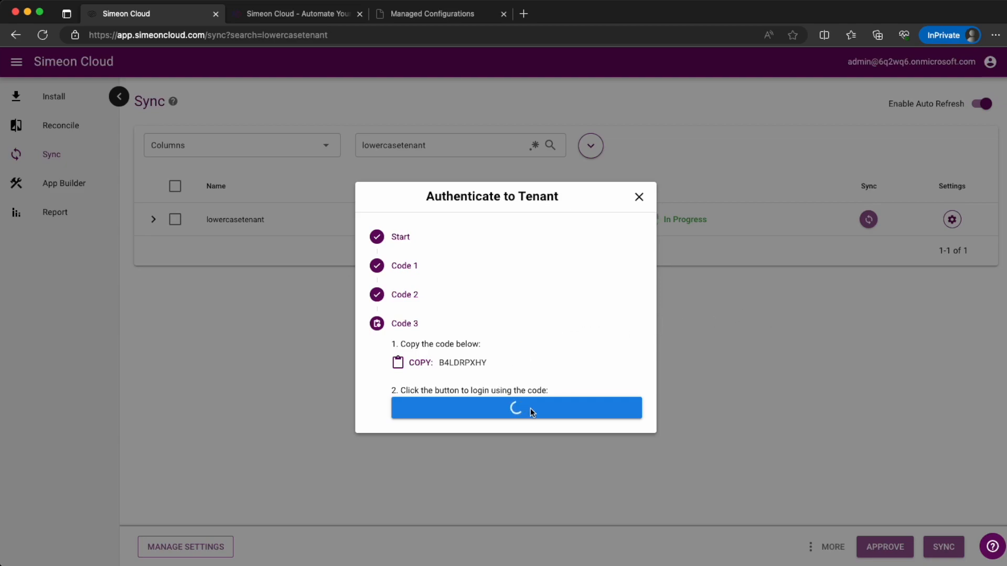
left_click(639, 198)
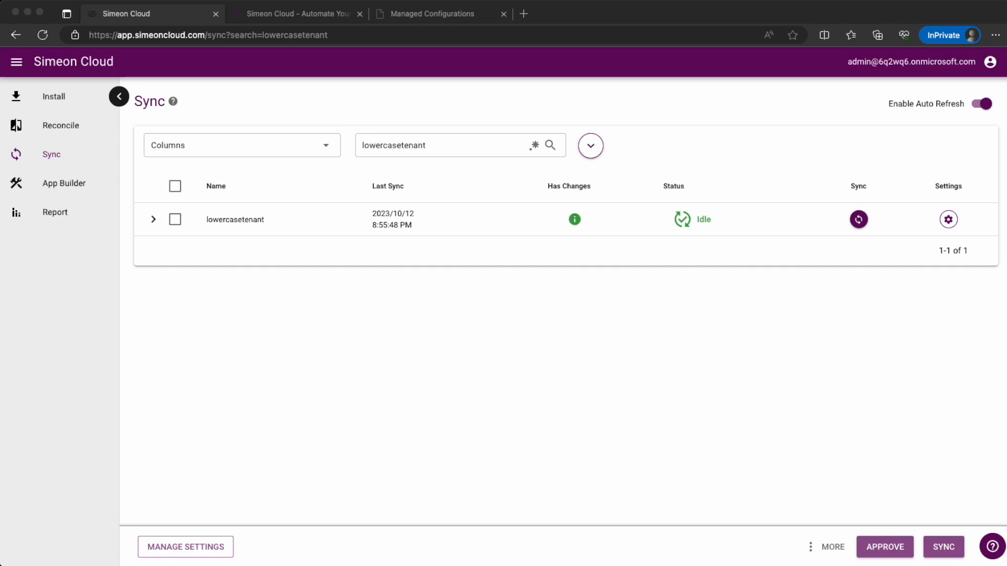
Open lowercasetenant in Reconcile and browse the configuration categories that exist only in that tenant.
left_click(68, 129)
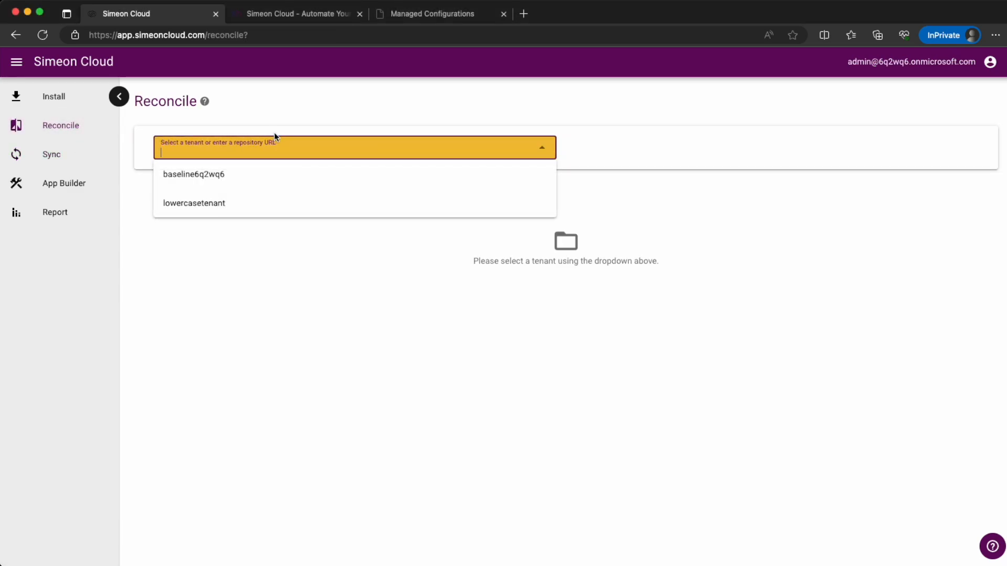
left_click(249, 204)
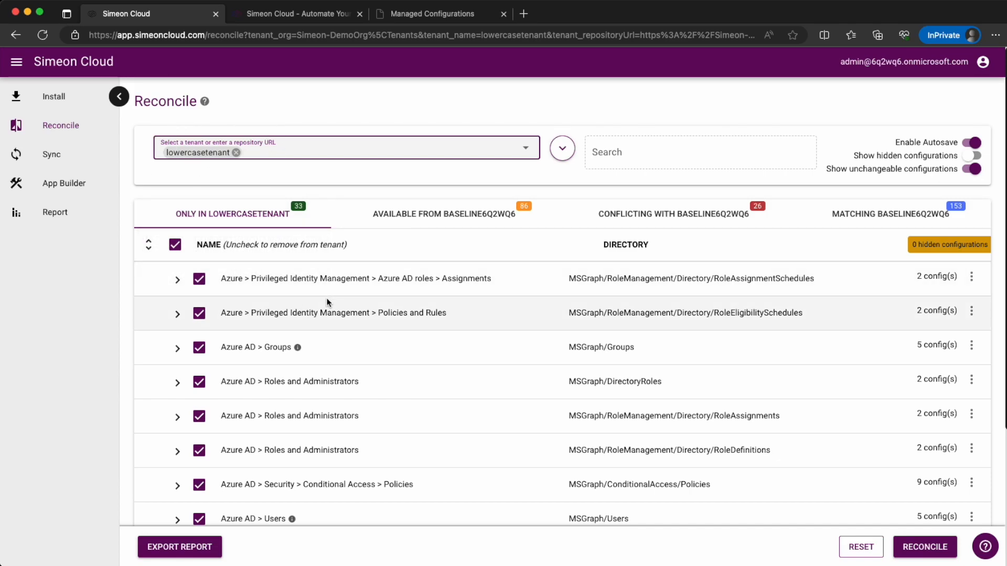
scroll(301, 354, "down", 1)
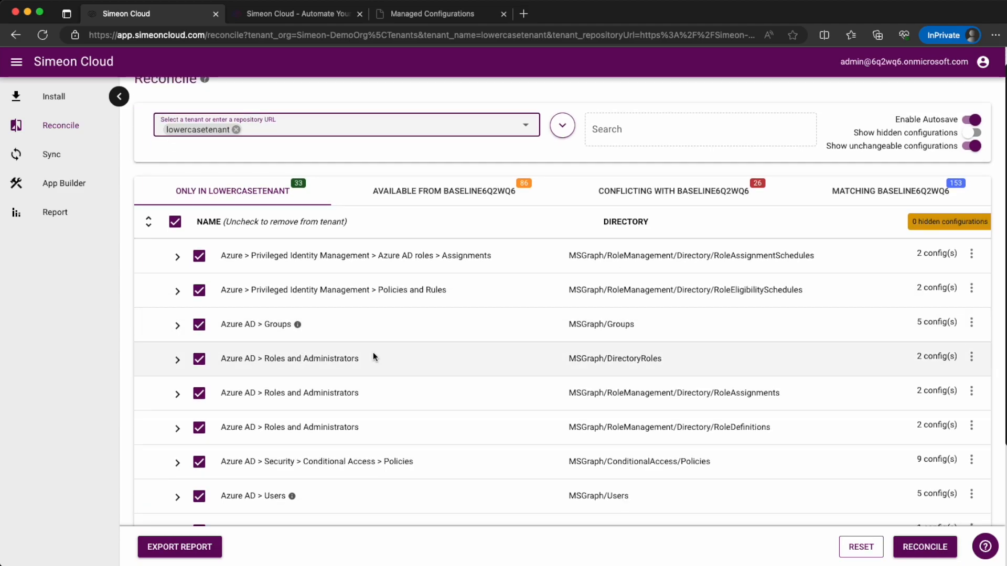
scroll(372, 351, "down", 2)
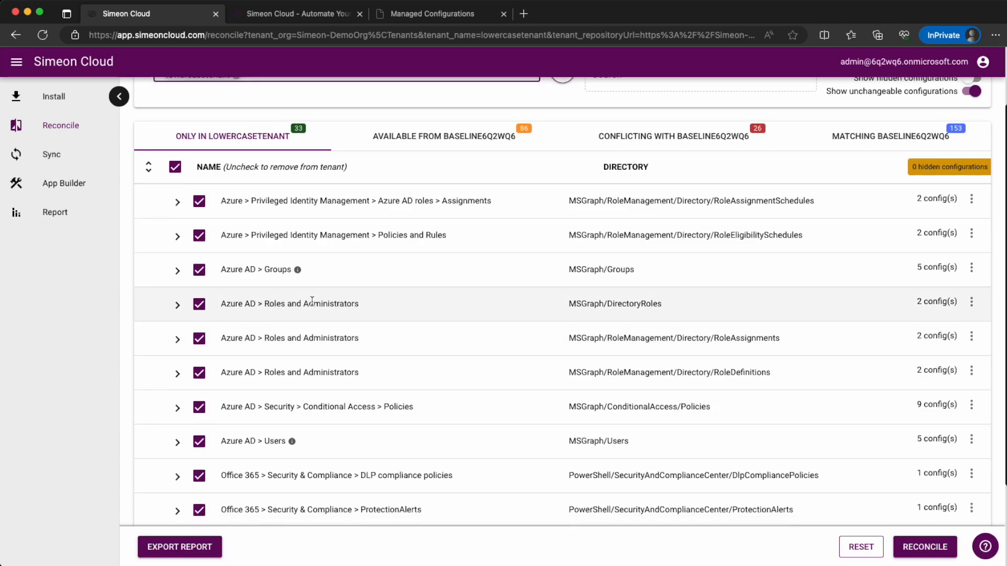
Expand the Azure AD > Groups category and inspect the properties of 1568group.
left_click(178, 271)
scroll(392, 328, "down", 2)
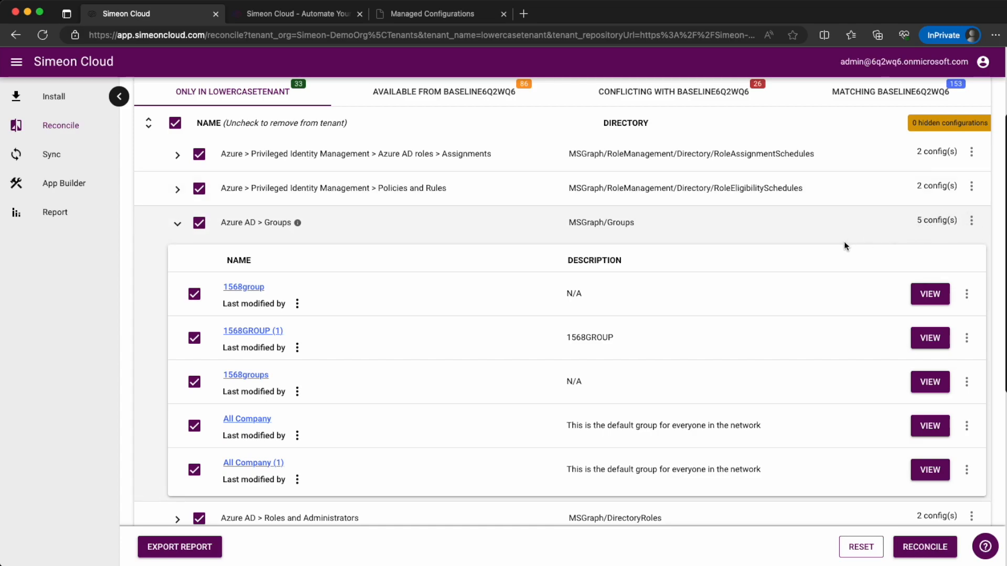
left_click(932, 295)
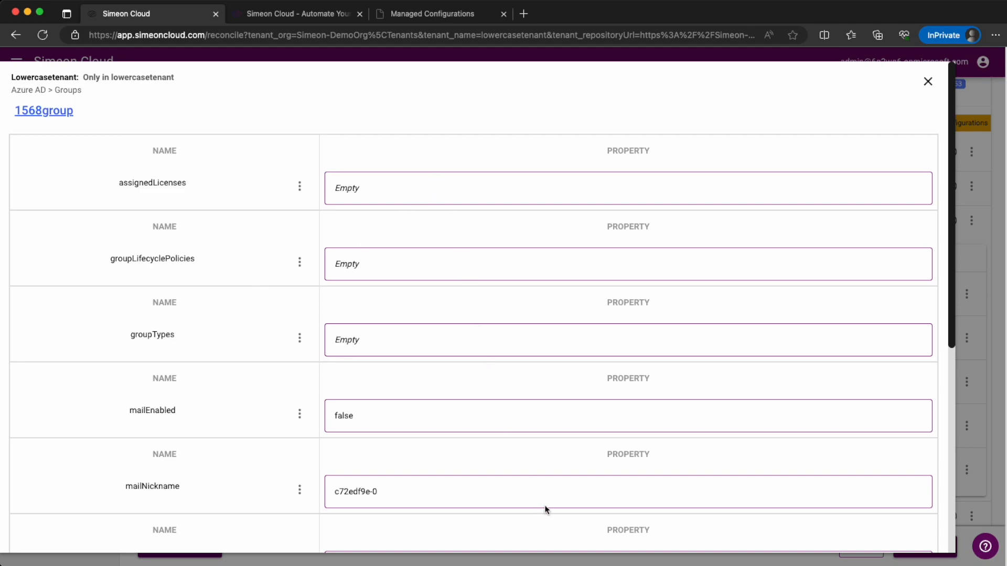
left_click(928, 82)
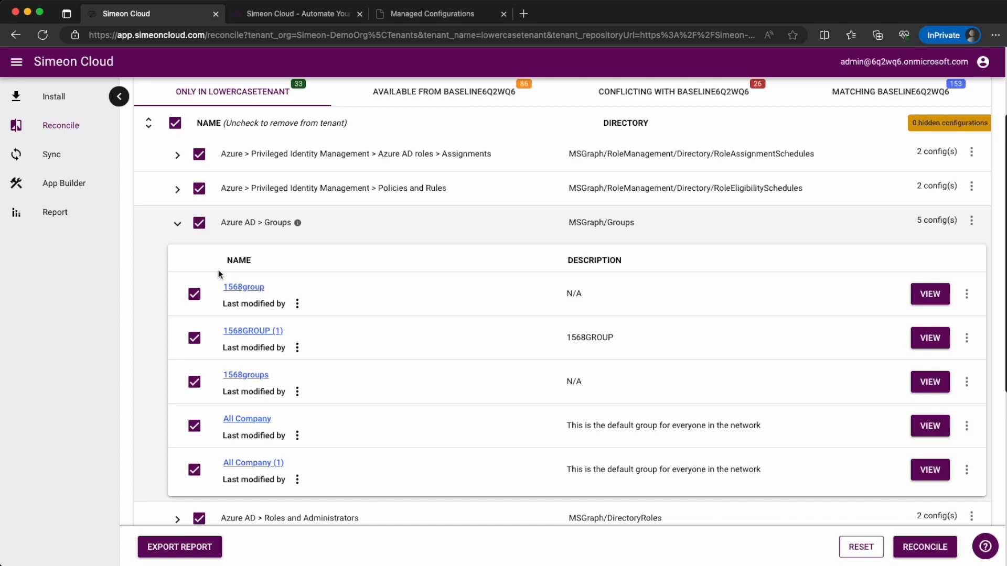
Remove 1568group and its dependent conditional access policy 1568 from lowercasetenant through a reconcile, postponing the sync.
left_click(194, 295)
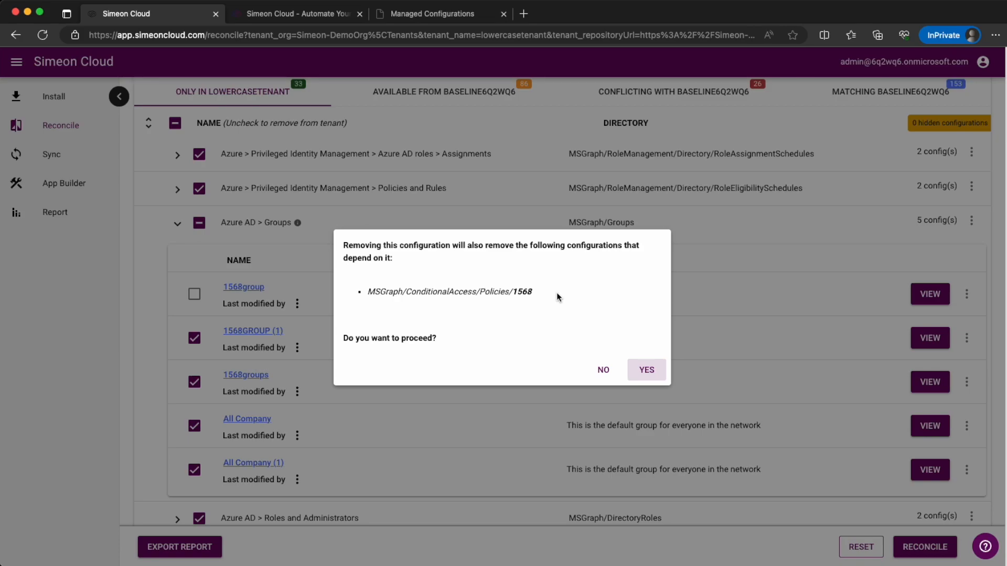
left_click(649, 370)
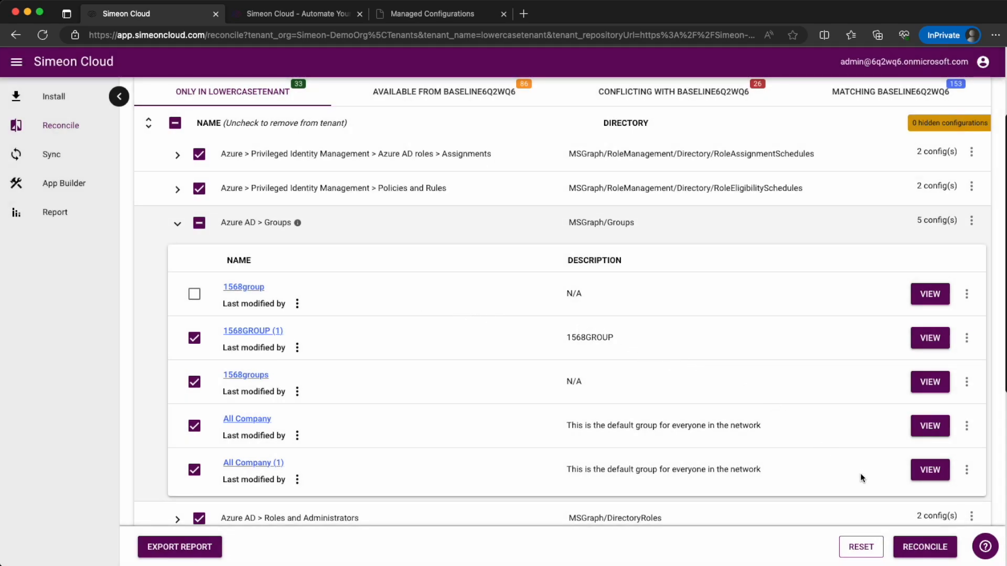
left_click(924, 548)
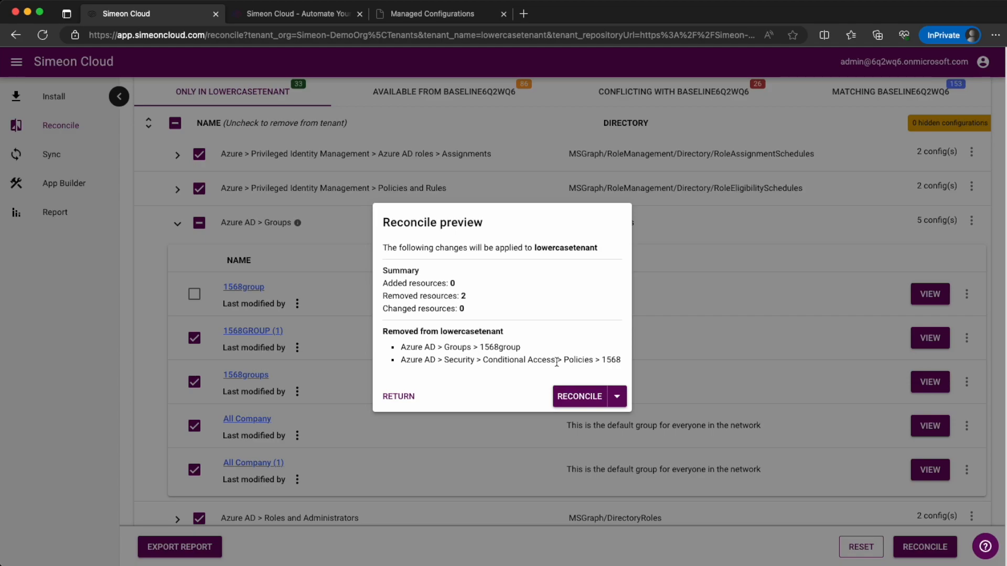
left_click(572, 396)
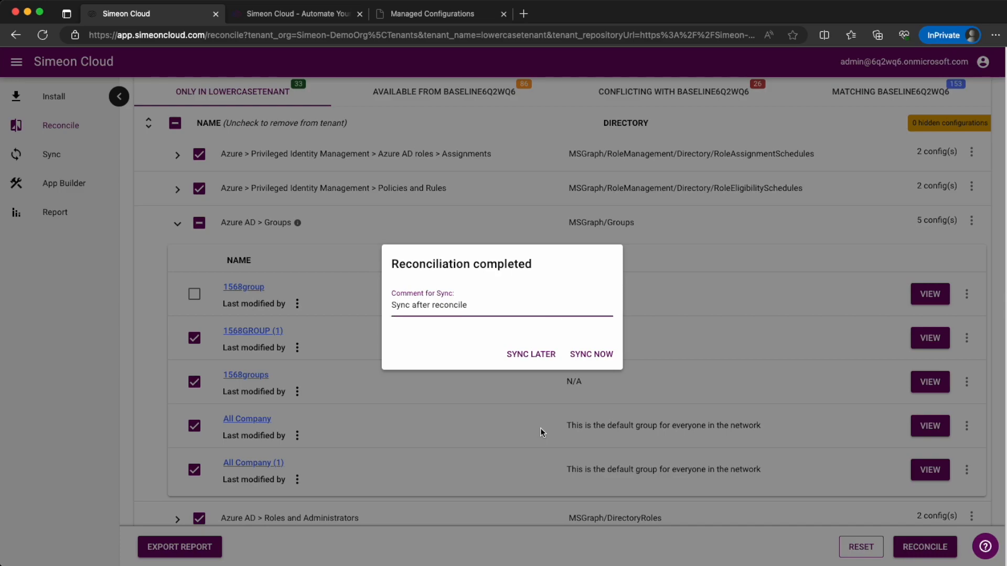
left_click(527, 355)
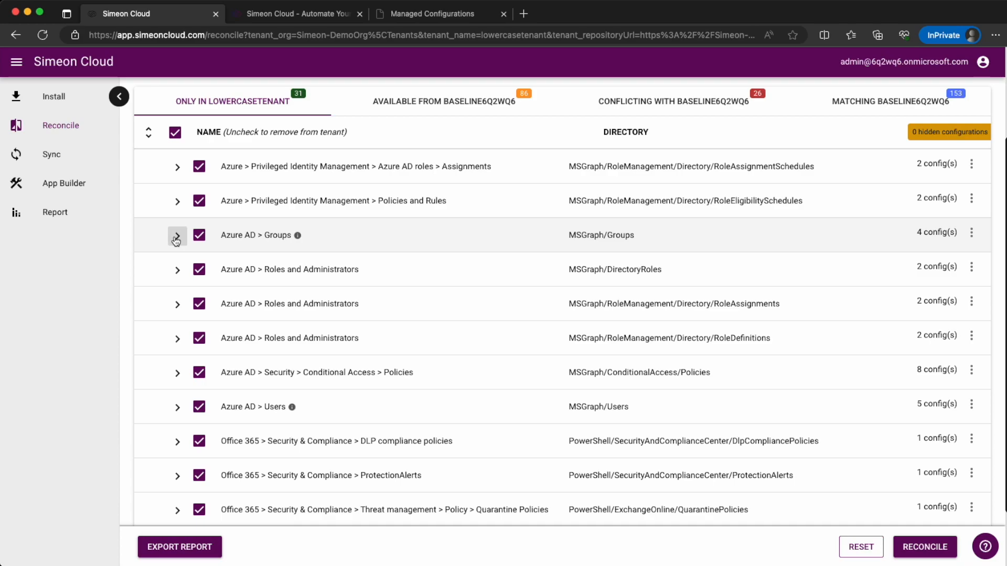
Mark 1568GROUP (1) and its dependent conditional access policy SD-1568s for removal, and reset the reconciliation to its original state.
left_click(177, 235)
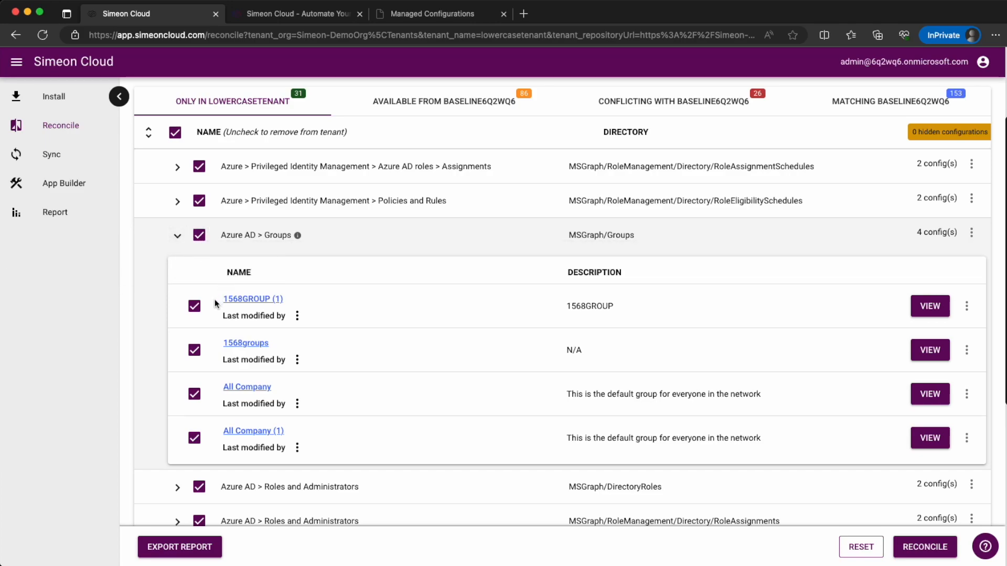
left_click(194, 306)
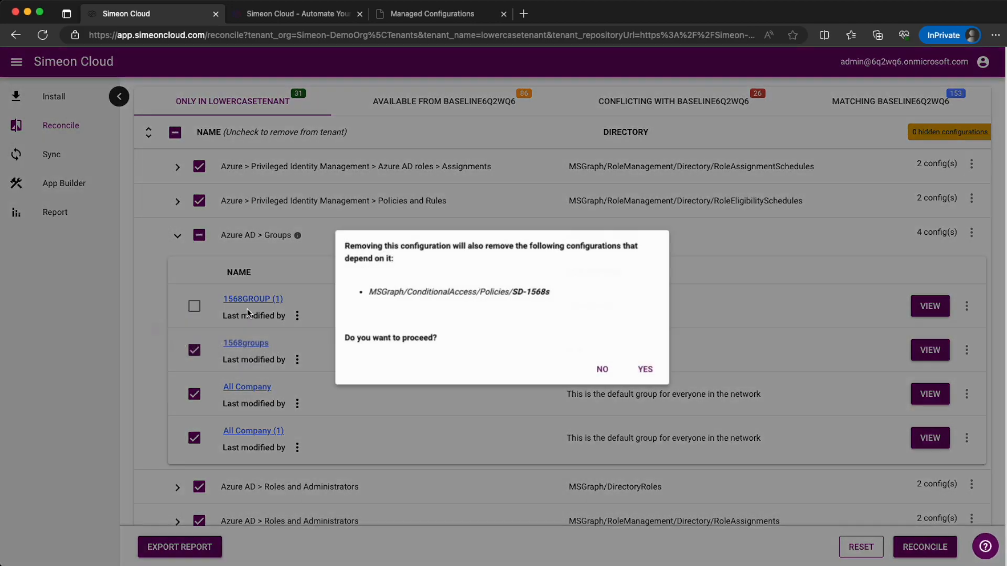
left_click(653, 372)
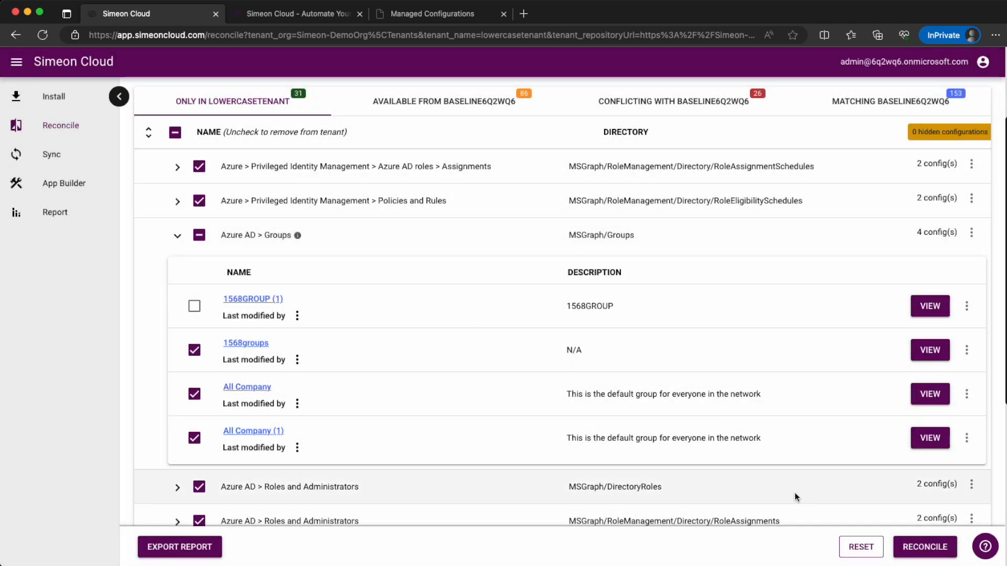
left_click(858, 547)
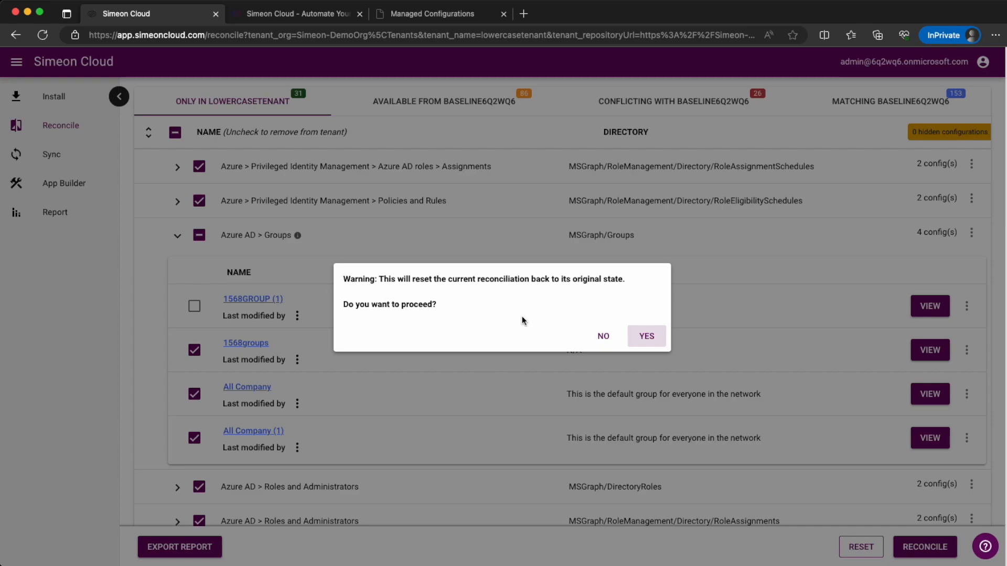
left_click(648, 342)
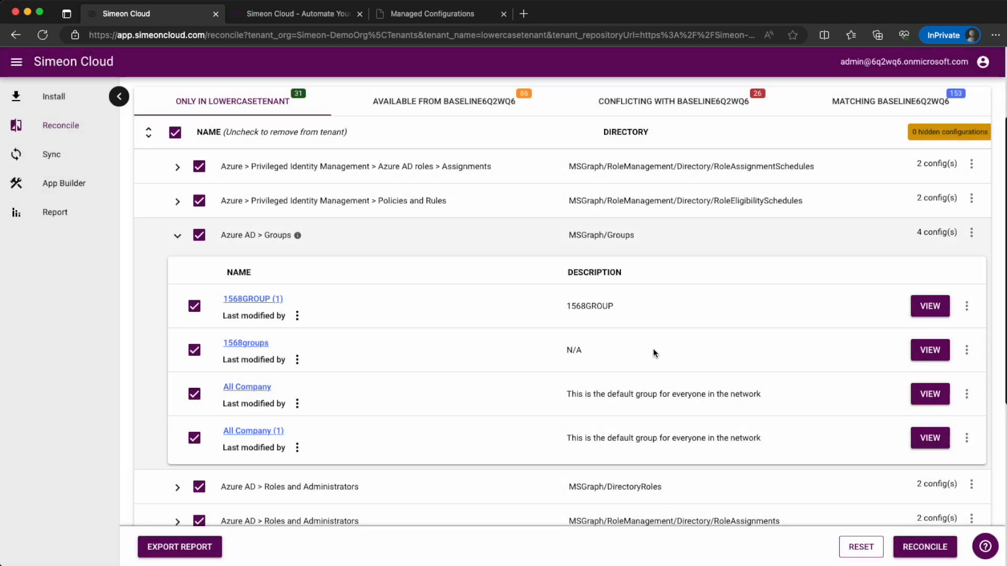
Check lowercasetenant for pending changes to reconcile, and collapse the Azure AD > Groups category.
left_click(926, 547)
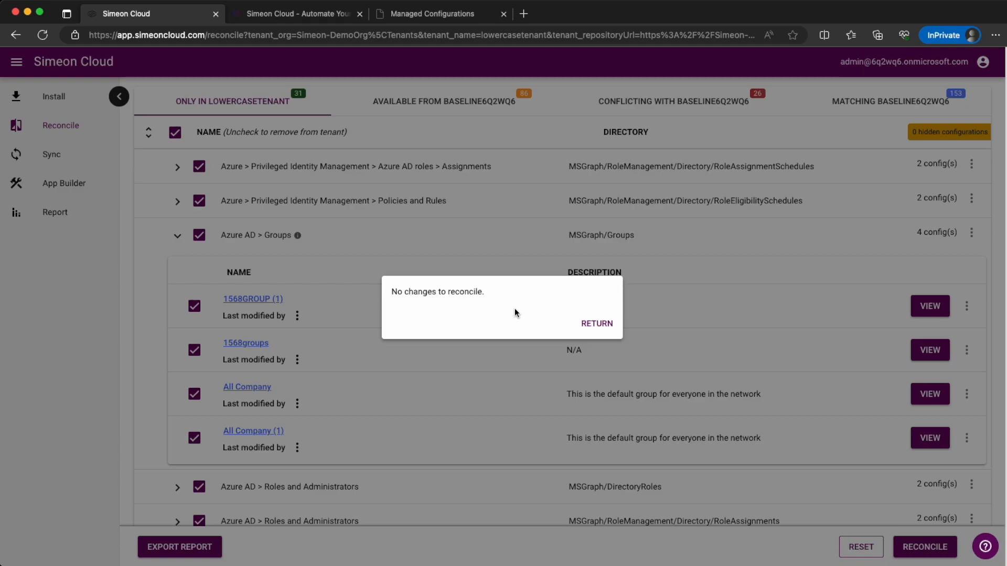
left_click(597, 324)
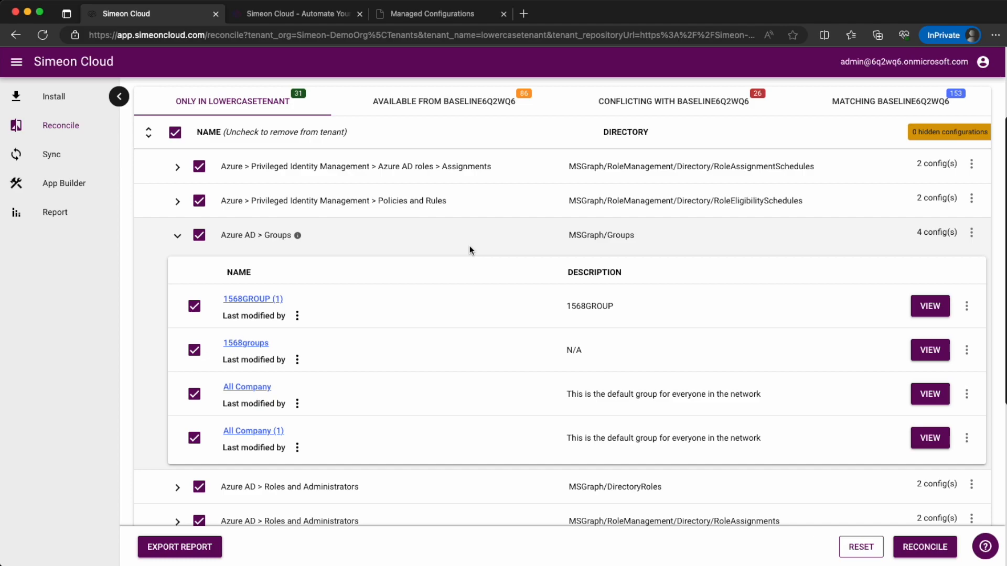
left_click(177, 235)
Select the Baseline - Block Legacy Apps conditional access policy available from baseline6q2wq6, and review the Azure AD groups selected along with it.
left_click(444, 102)
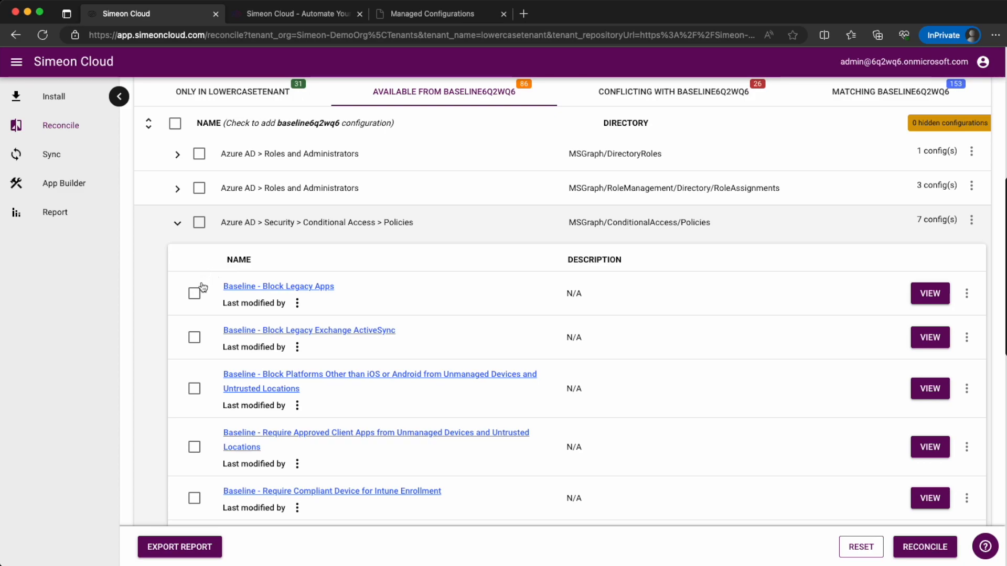
left_click(194, 293)
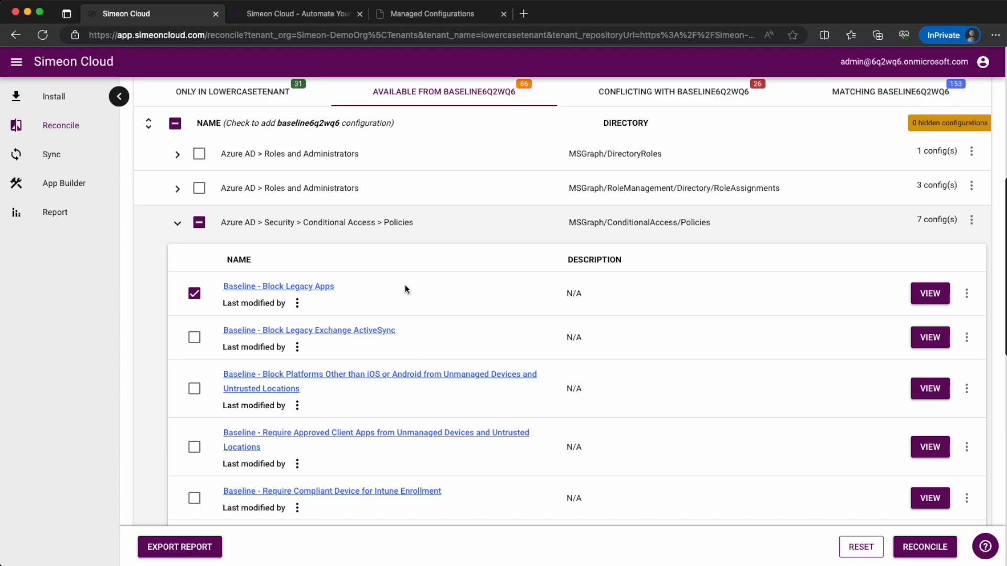
scroll(405, 284, "up", 5)
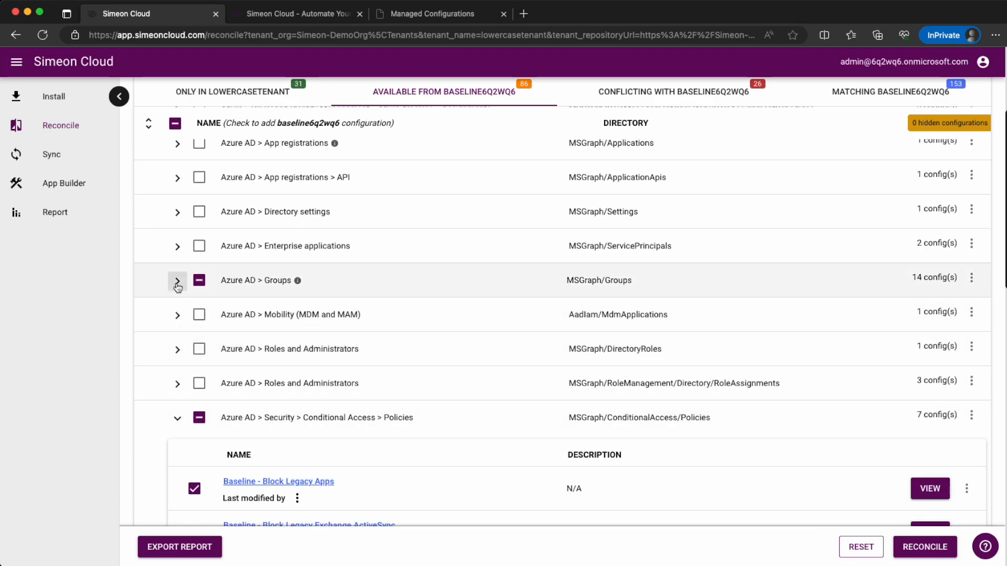
left_click(177, 280)
scroll(373, 319, "down", 8)
scroll(382, 337, "down", 15)
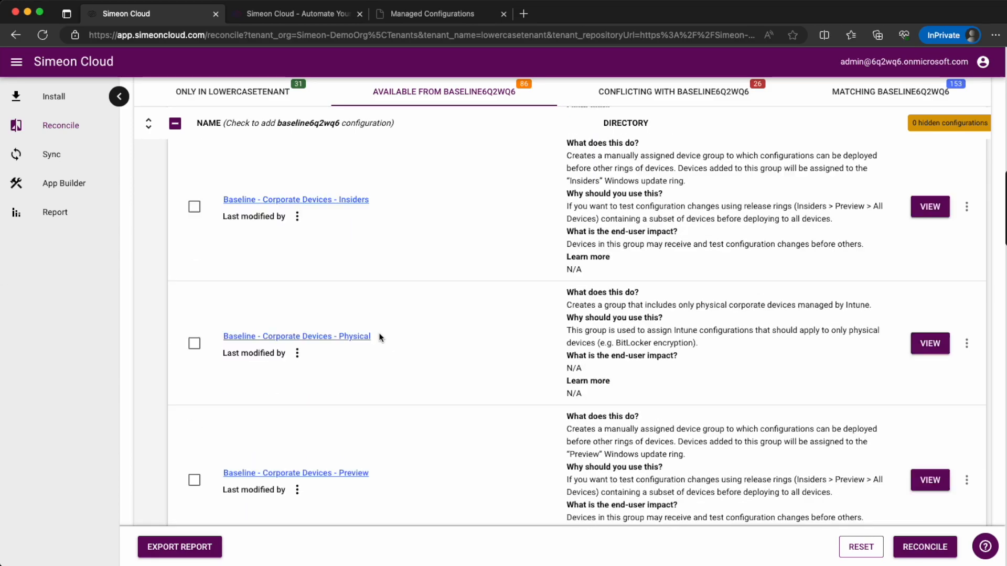
scroll(381, 337, "down", 12)
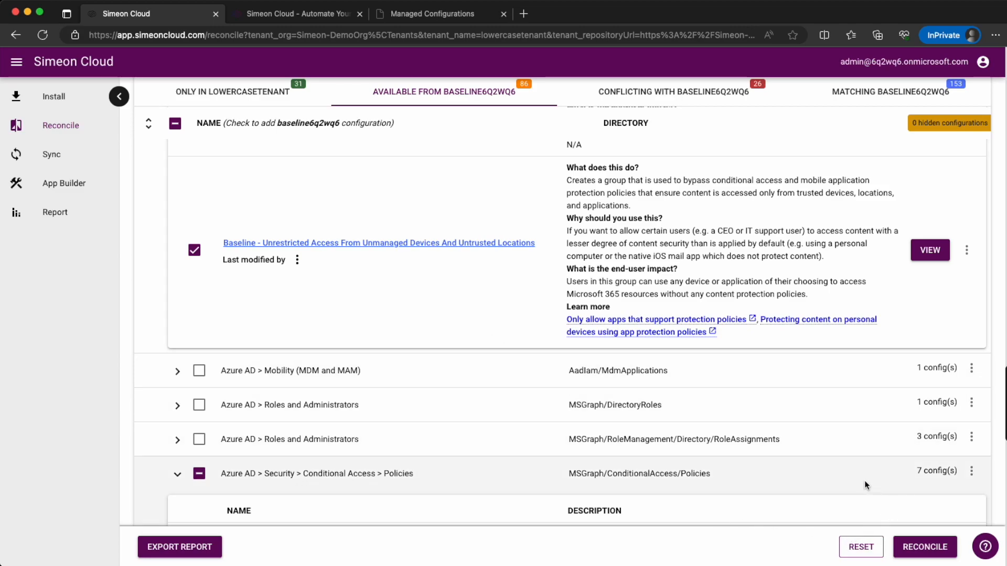
Reconcile the selected baseline policy and its dependent group into lowercasetenant, postponing the sync.
left_click(926, 547)
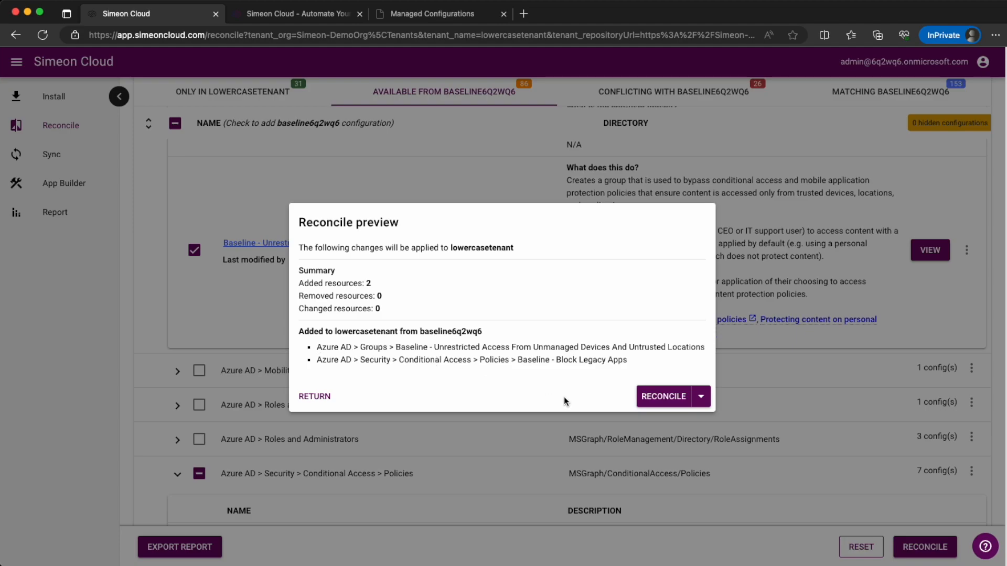
left_click(663, 397)
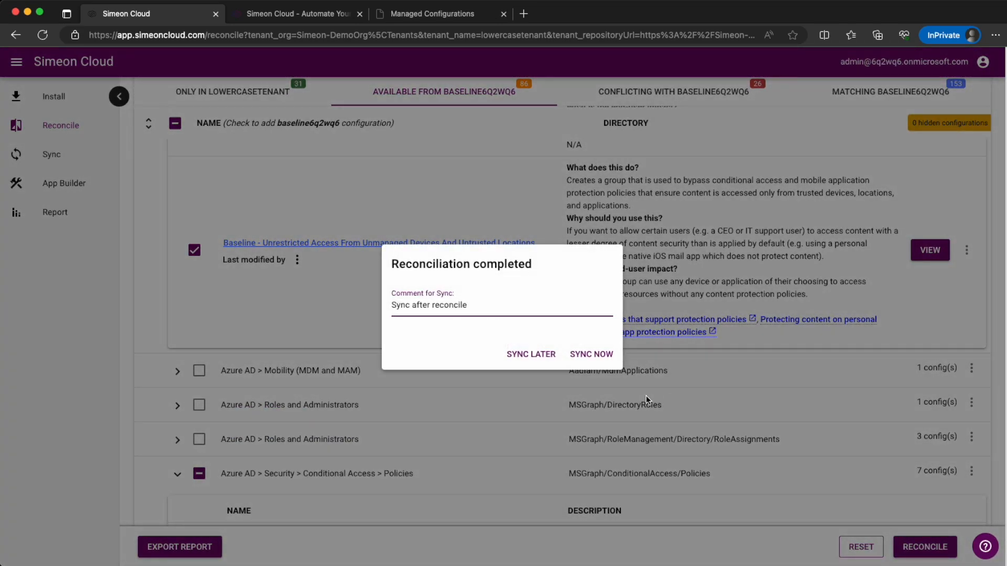
left_click(526, 353)
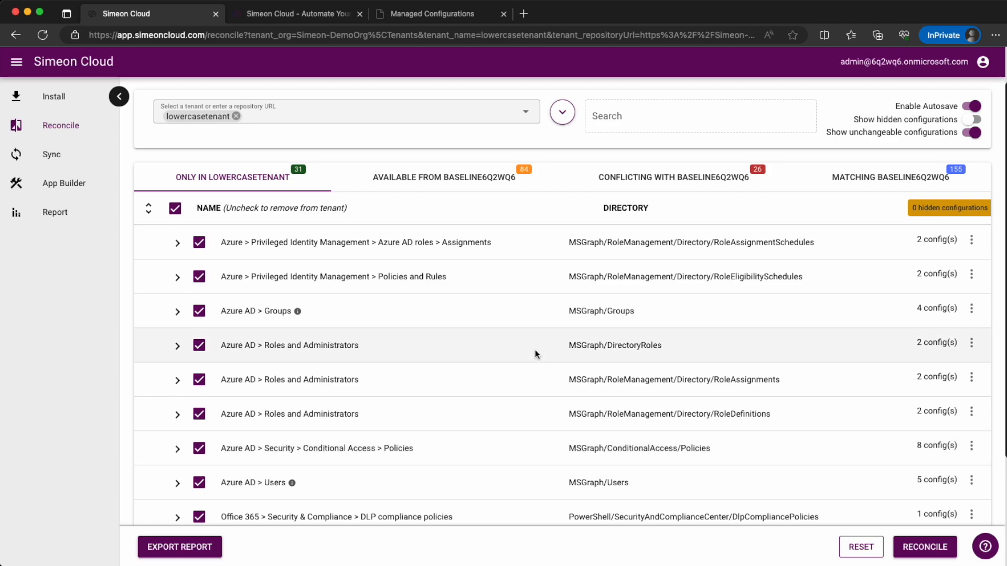
Review the conditional access policies still available from baseline6q2wq6 and collapse their category.
left_click(499, 177)
scroll(331, 398, "down", 2)
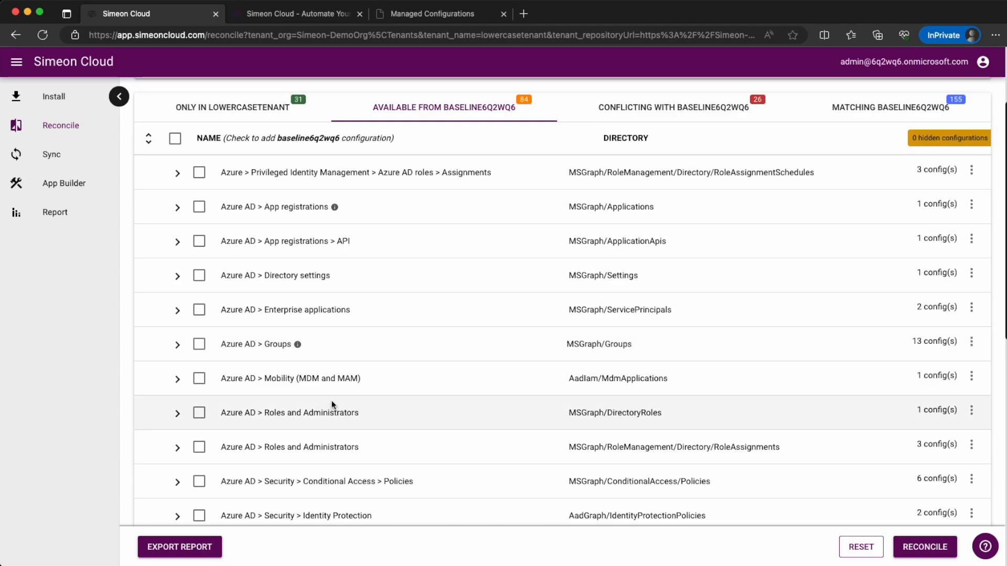
scroll(332, 401, "down", 2)
left_click(177, 404)
scroll(386, 362, "down", 1)
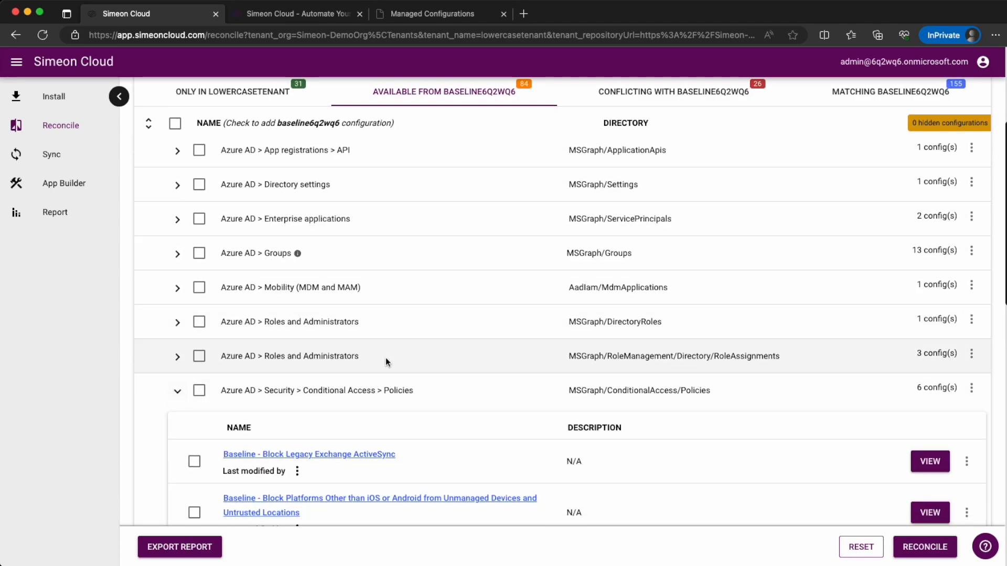
scroll(386, 358, "down", 2)
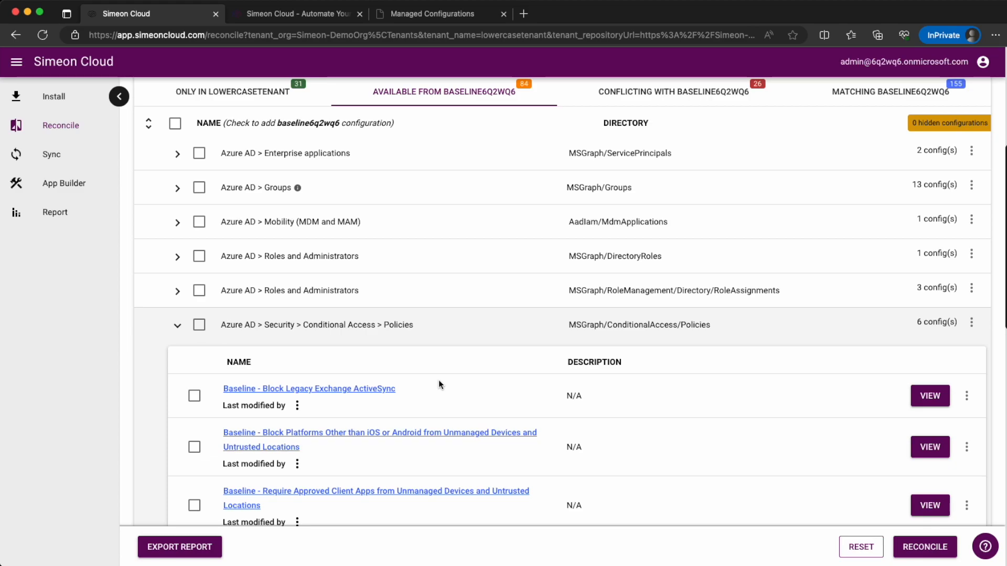
left_click(177, 325)
scroll(467, 315, "up", 1)
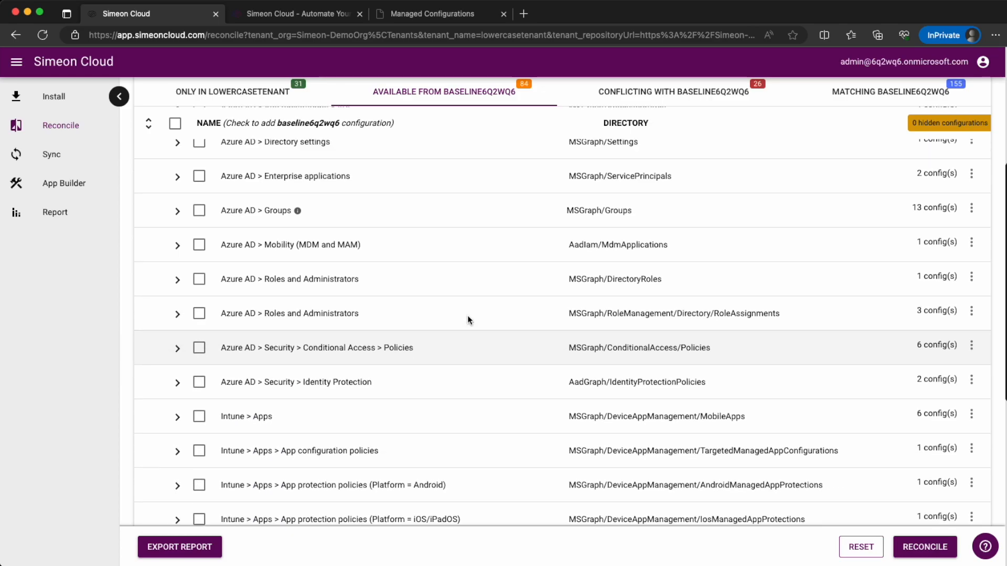
Compare the conflicting Azure AD > Authorization policies configuration between lowercasetenant and baseline6q2wq6.
left_click(651, 92)
scroll(467, 317, "up", 5)
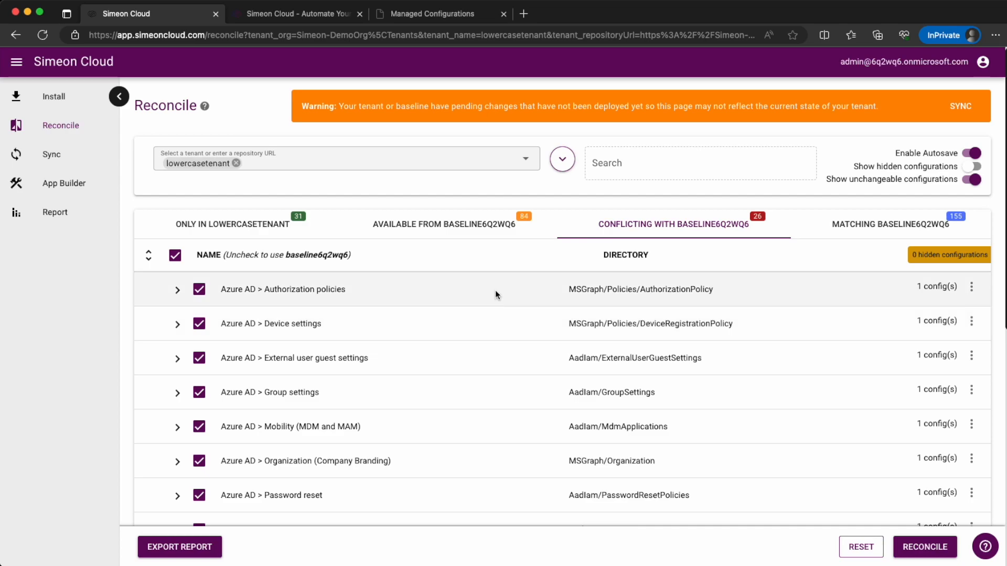
left_click(177, 290)
left_click(929, 360)
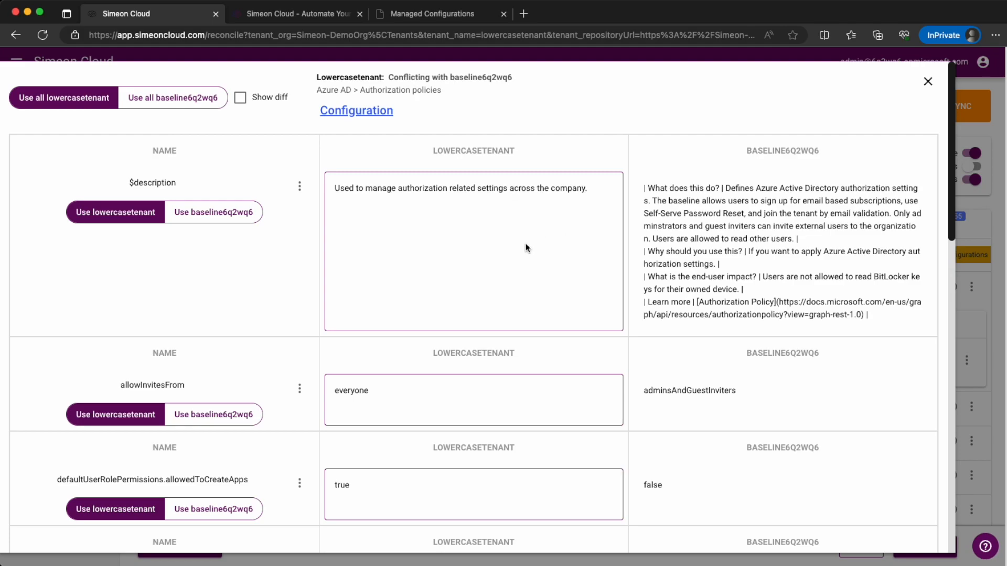
scroll(541, 288, "down", 10)
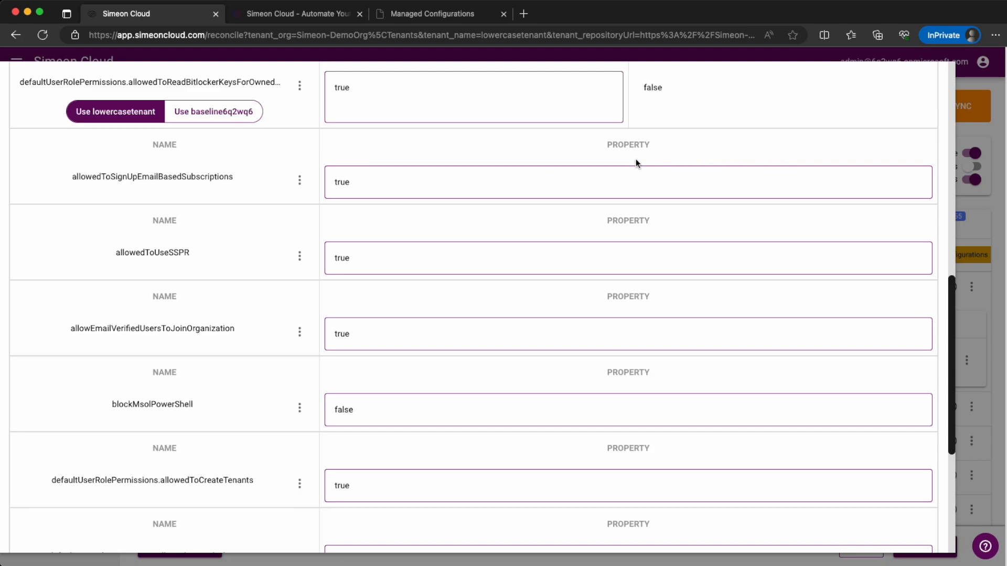
scroll(650, 460, "up", 10)
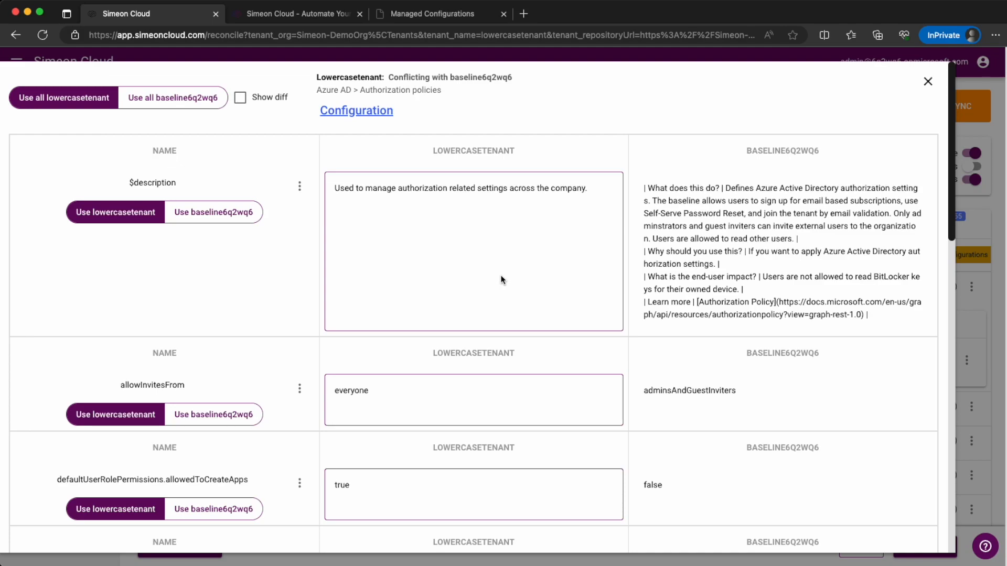
Use the baseline6q2wq6 value adminsAndGuestInviters for the allowInvitesFrom property of the Authorization policies configuration.
scroll(402, 317, "down", 3)
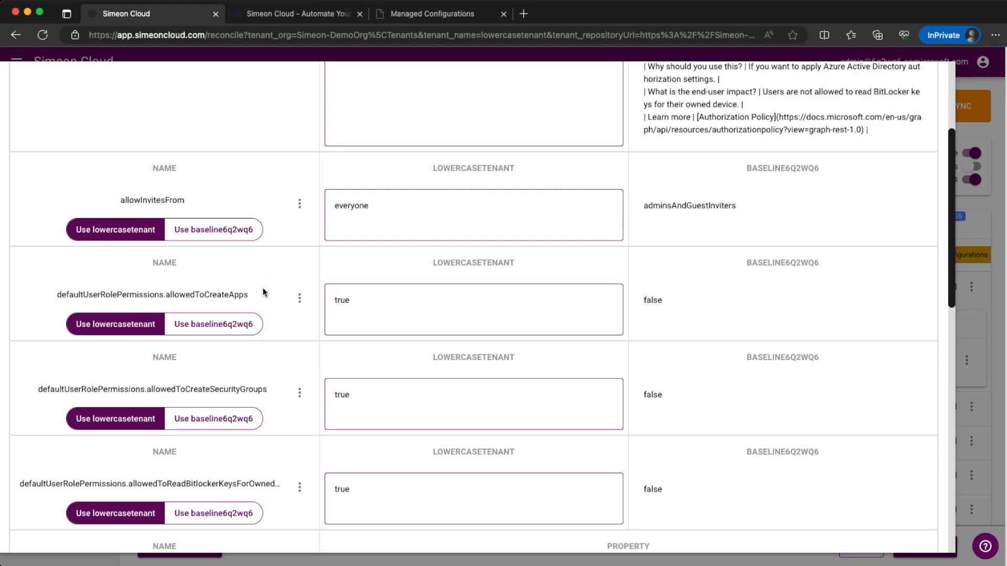
left_click(216, 229)
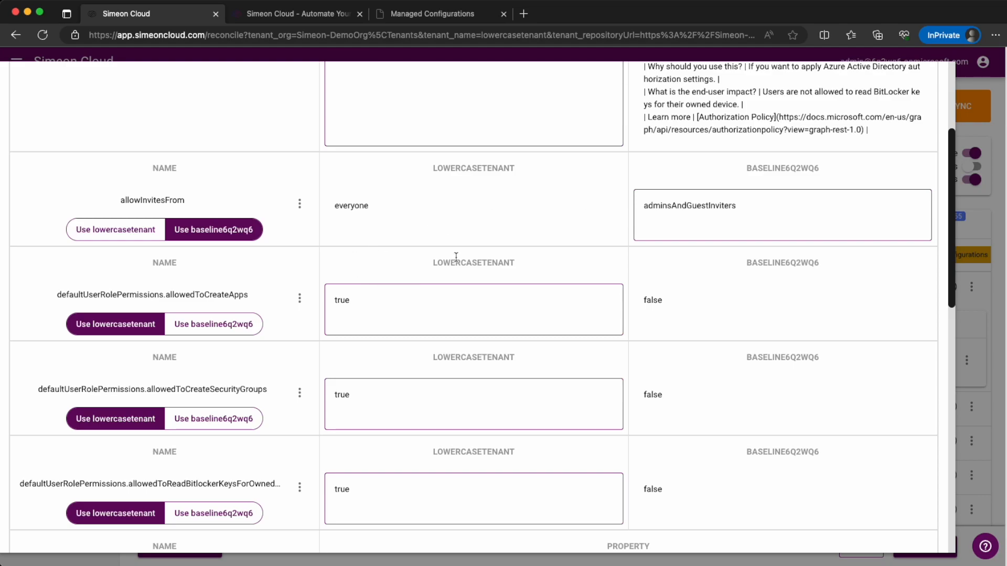
scroll(297, 243, "up", 3)
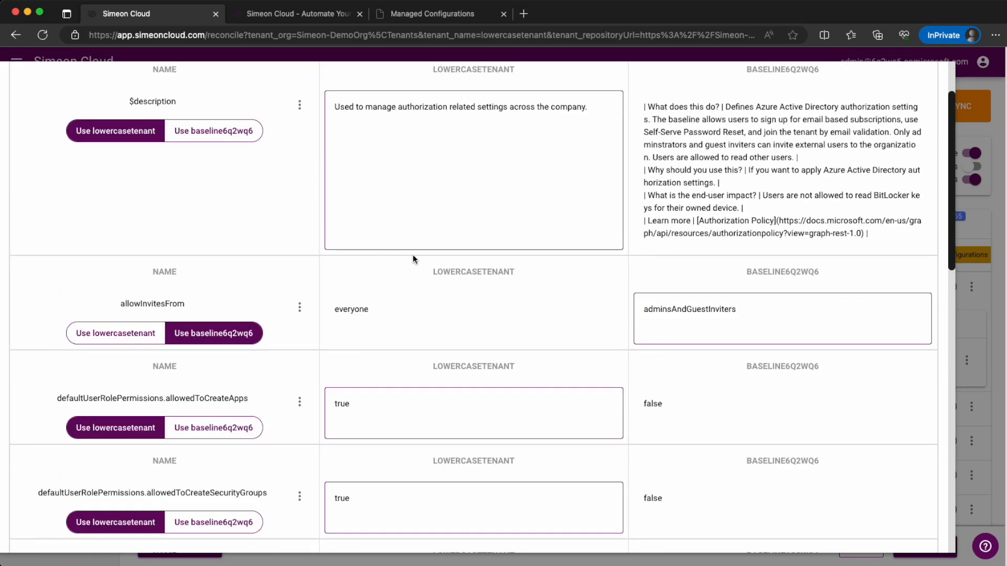
scroll(468, 282, "up", 1)
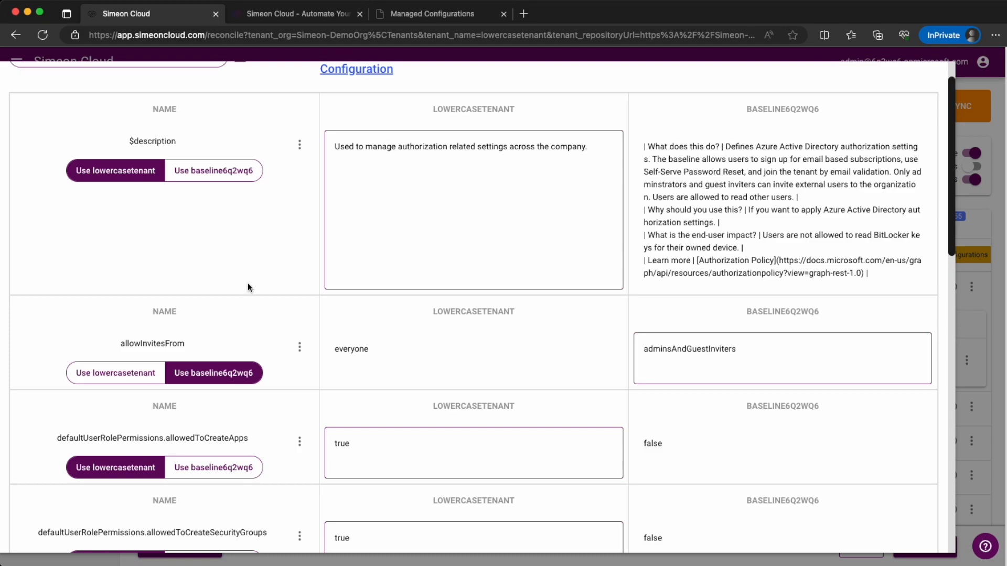
scroll(240, 253, "up", 1)
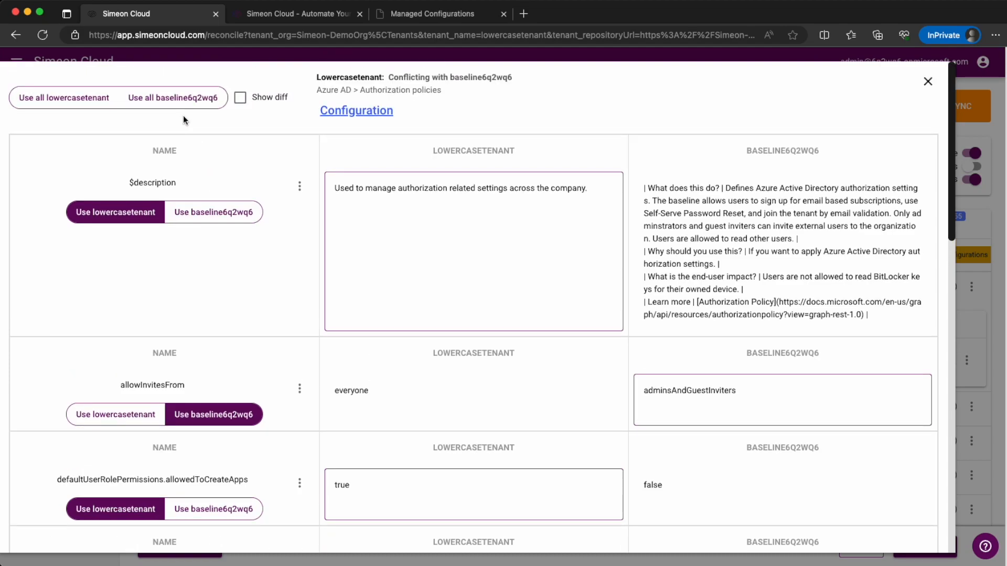
Switch every conflicting property of the Authorization policies configuration to its baseline6q2wq6 value.
left_click(190, 99)
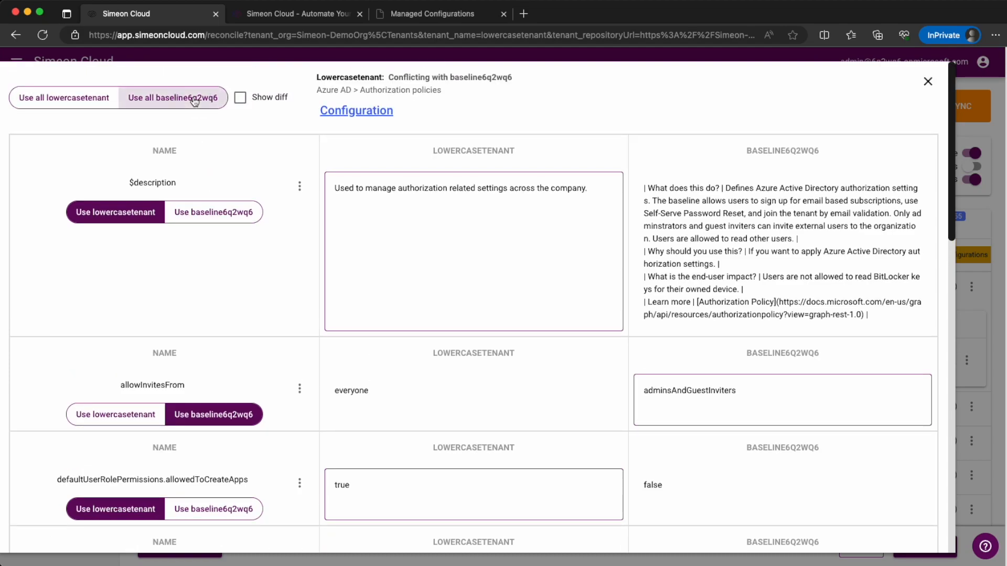
scroll(501, 323, "down", 2)
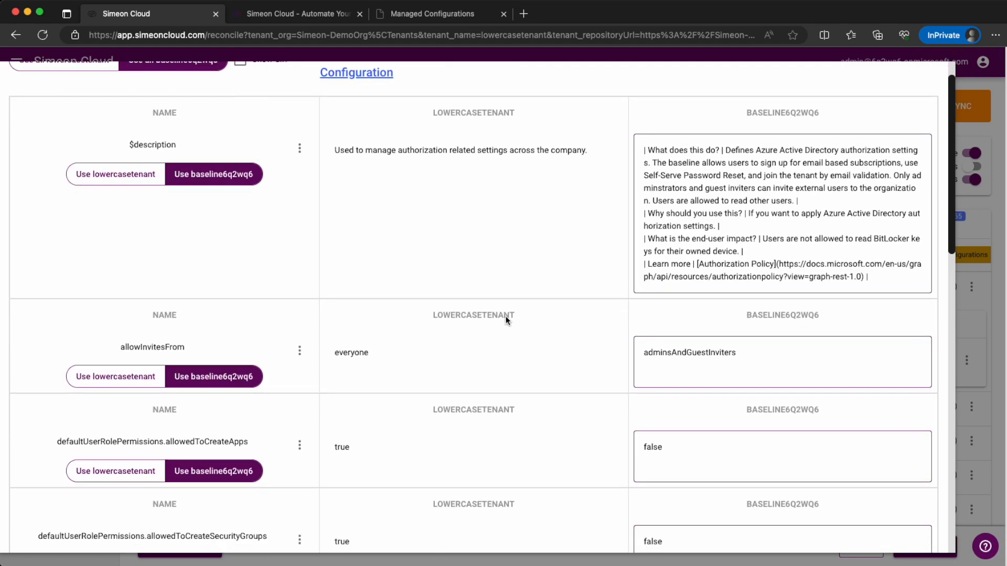
scroll(258, 295, "up", 2)
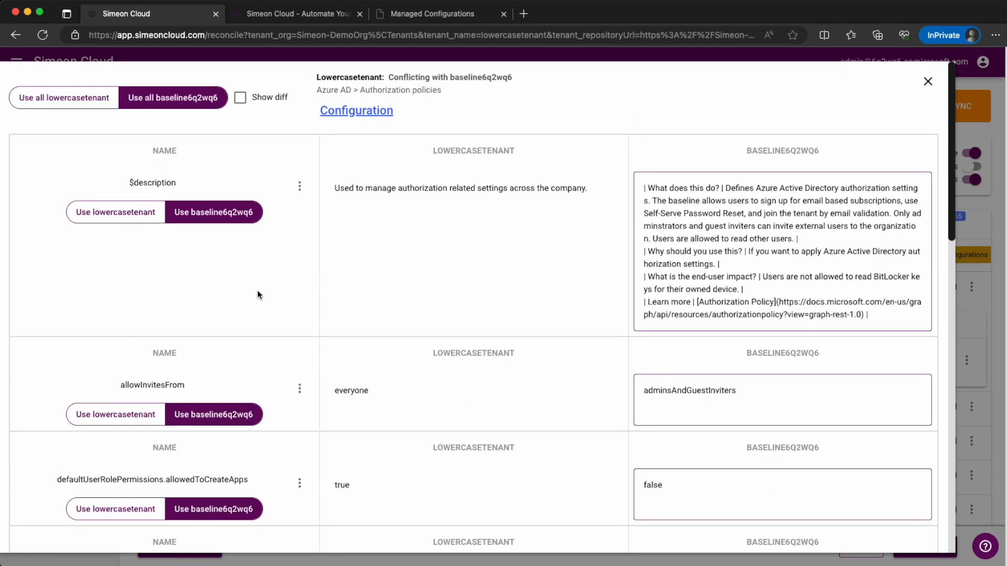
Set all Authorization policies properties to lowercasetenant's values except allowInvitesFrom, which uses adminsAndGuestInviters from baseline6q2wq6, and close the comparison.
left_click(70, 100)
scroll(336, 331, "down", 2)
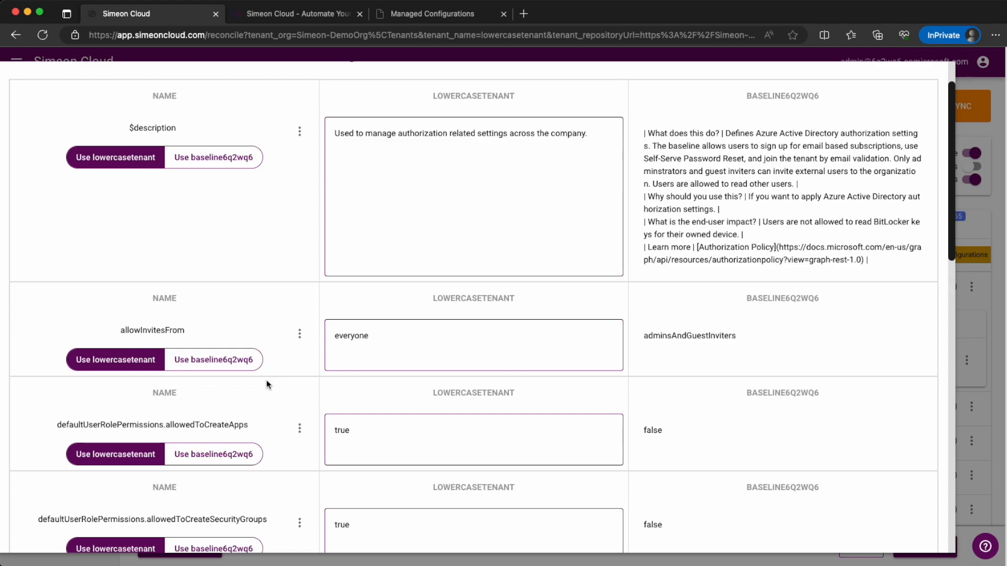
left_click(222, 360)
scroll(640, 246, "up", 2)
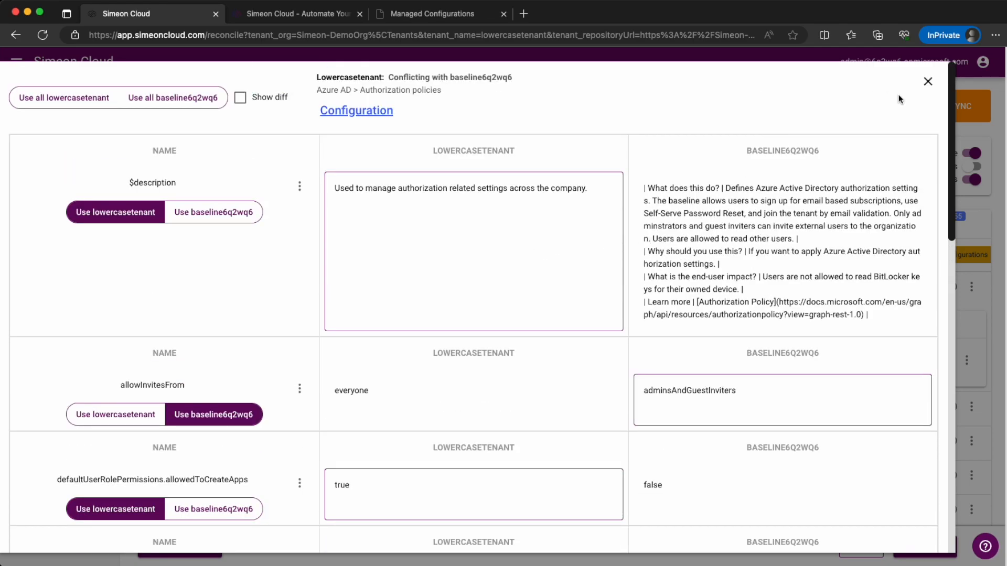
left_click(927, 82)
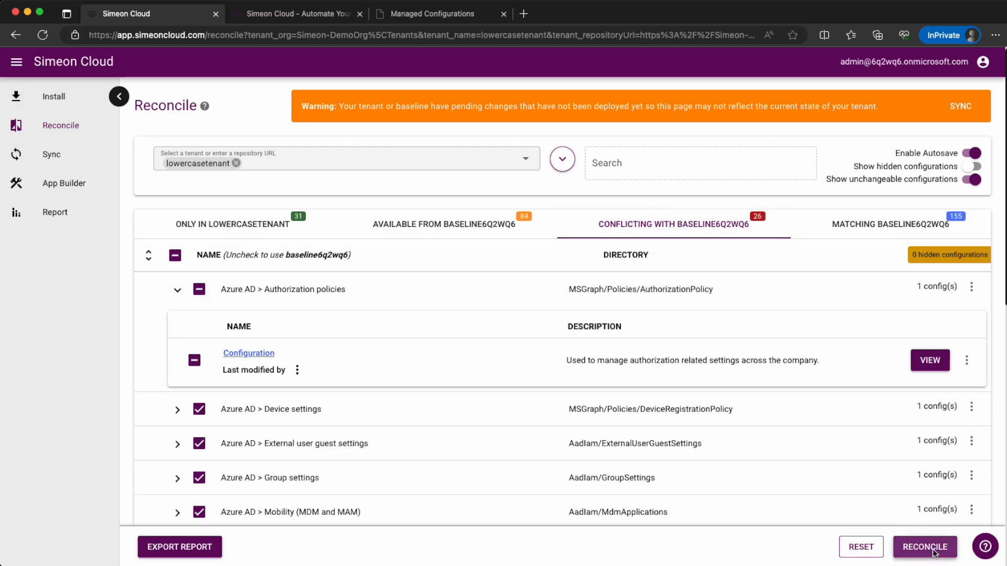
Reconcile the Authorization policies change into lowercasetenant and postpone the sync.
left_click(934, 552)
left_click(562, 392)
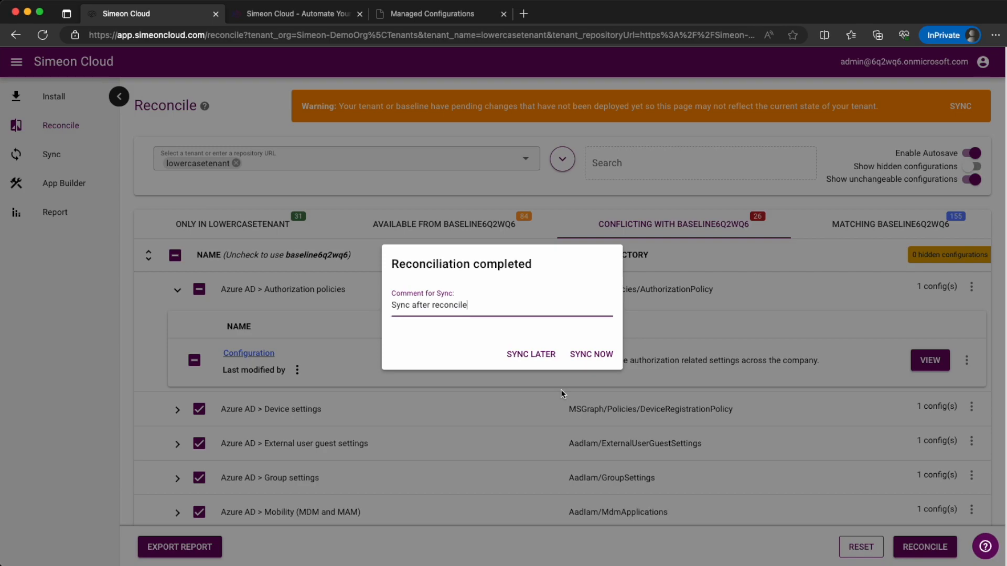
left_click(529, 357)
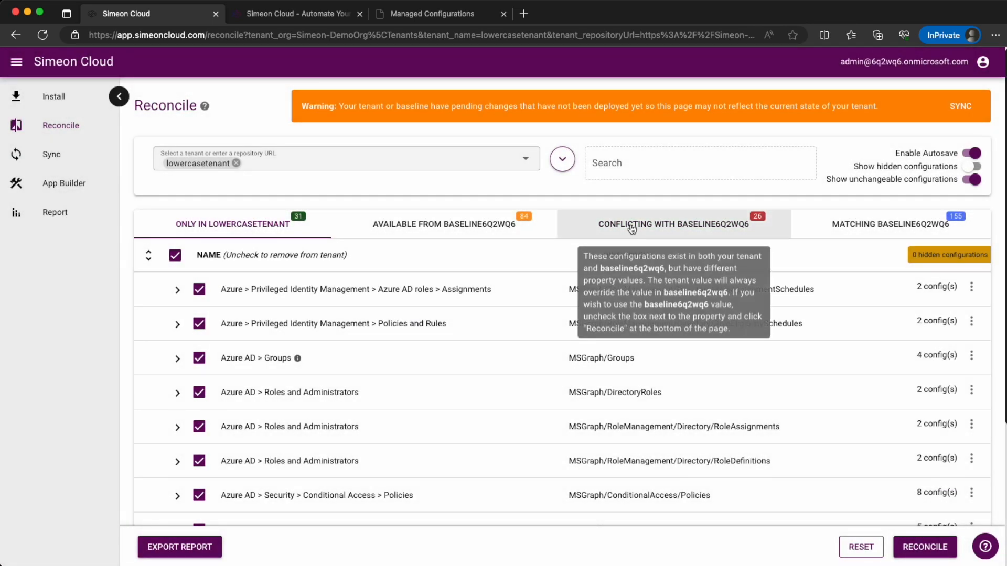
Check the allowInvitesFrom value and the remaining conflicting properties in the reconciled Azure AD > Authorization policies configuration.
left_click(632, 228)
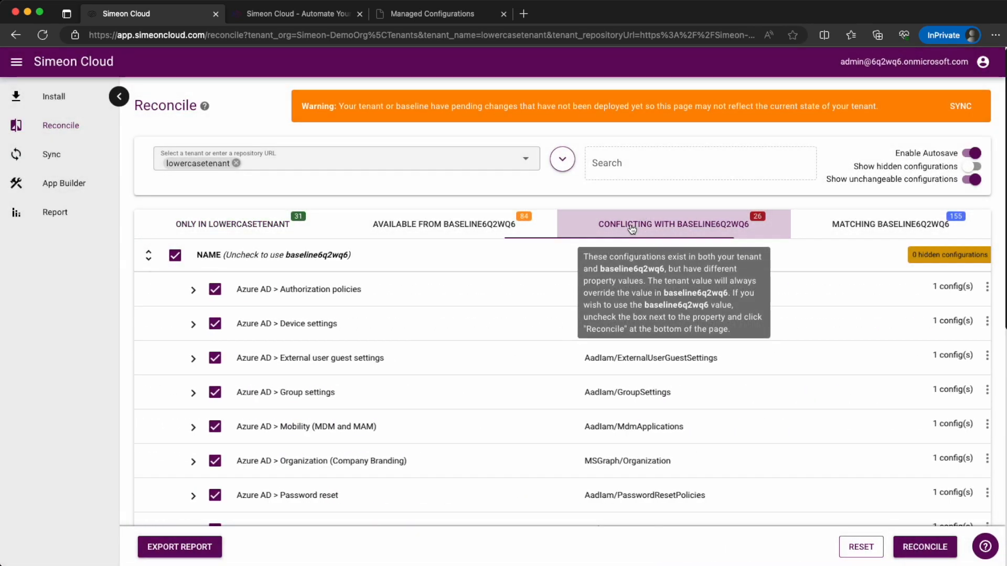
left_click(177, 289)
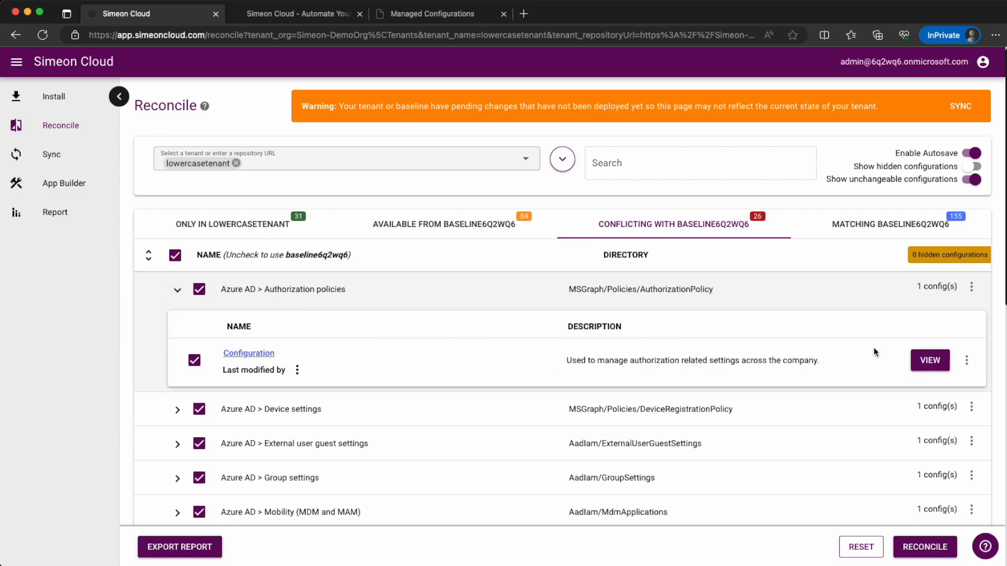
left_click(929, 362)
scroll(308, 342, "down", 7)
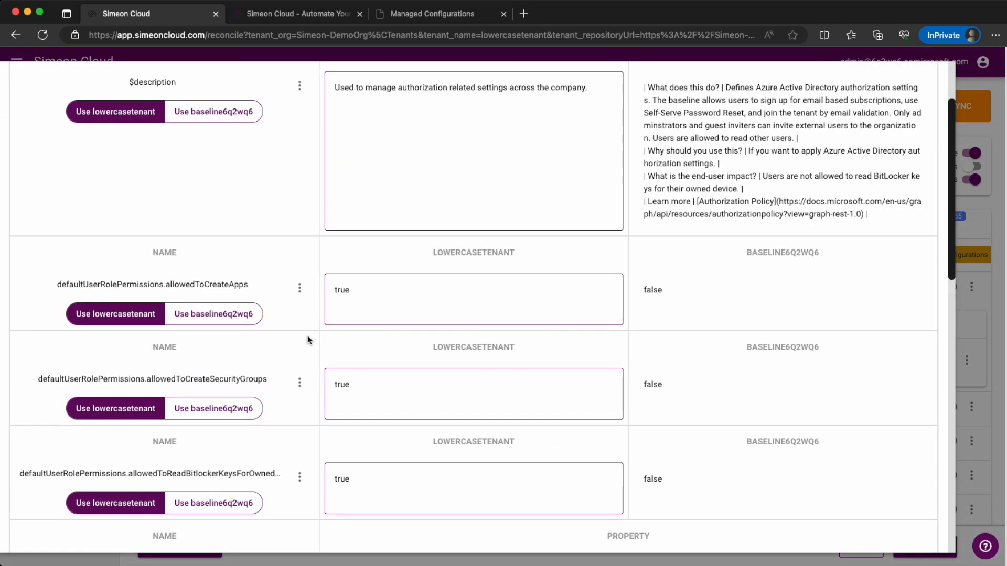
scroll(254, 364, "down", 3)
scroll(254, 367, "down", 1)
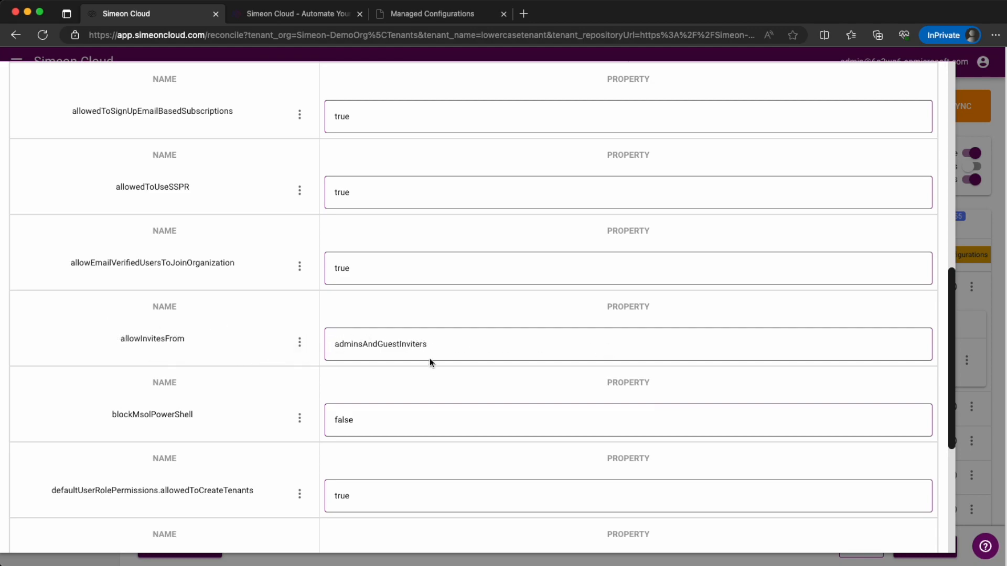
double_click(382, 346)
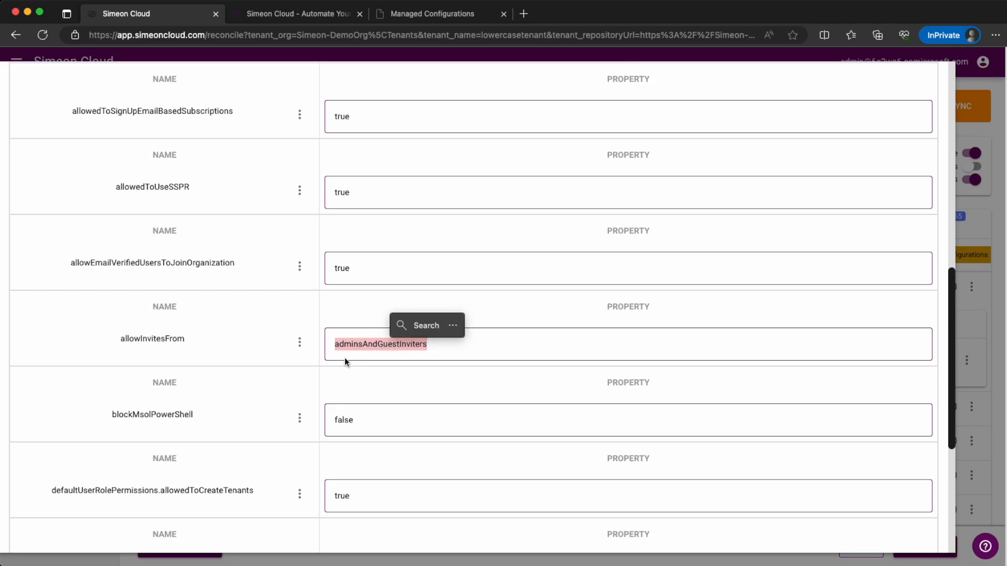
left_click(245, 353)
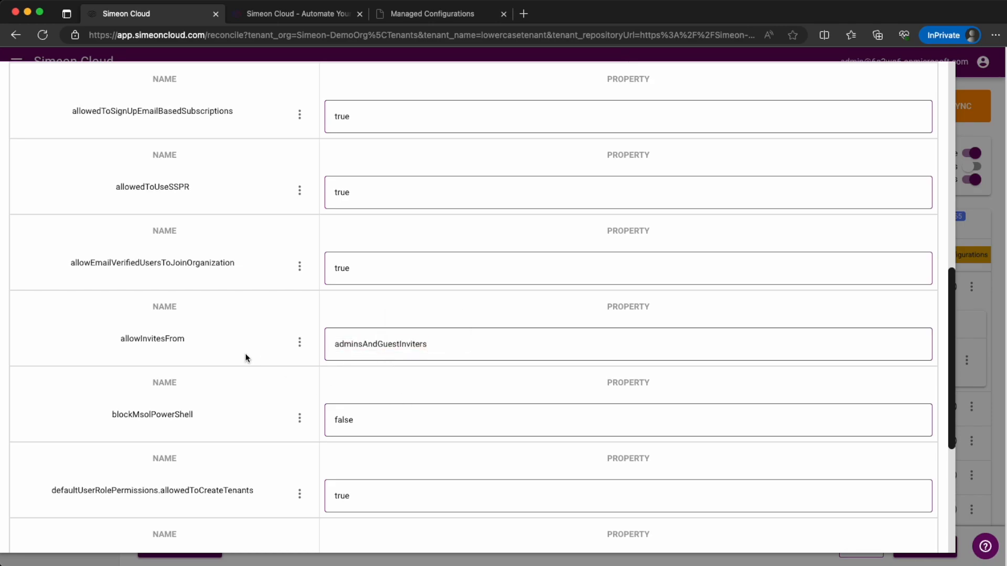
scroll(507, 381, "up", 10)
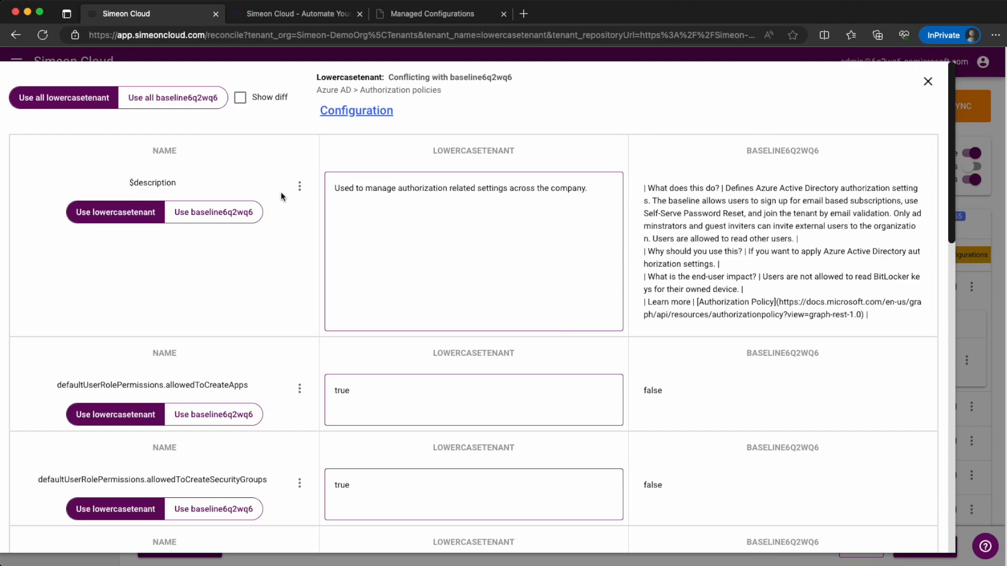
scroll(465, 326, "down", 2)
scroll(491, 333, "up", 2)
left_click(927, 82)
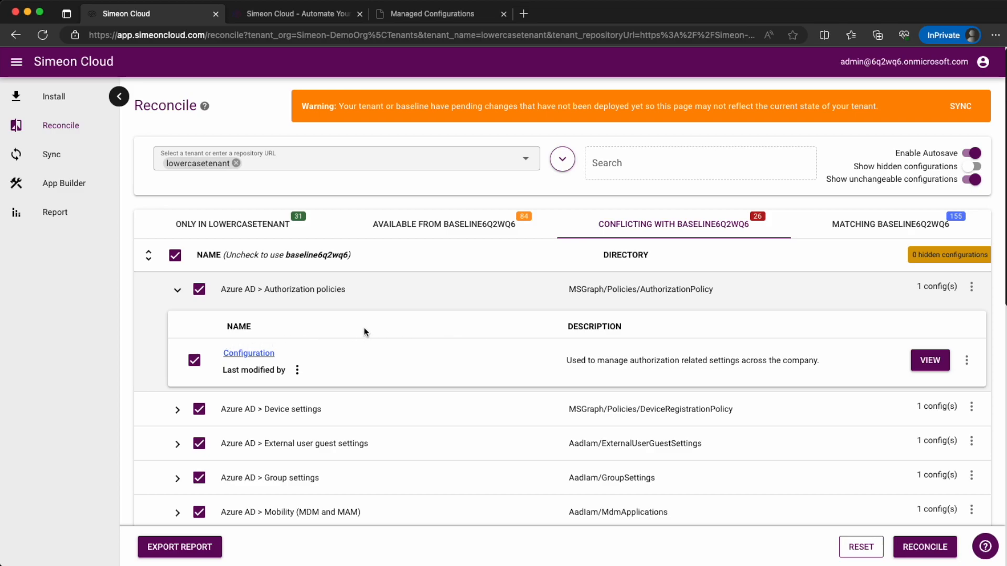
Deselect the Authorization policies configuration to use all baseline6q2wq6 values, review the effect on its properties, and select it again.
left_click(195, 362)
left_click(929, 359)
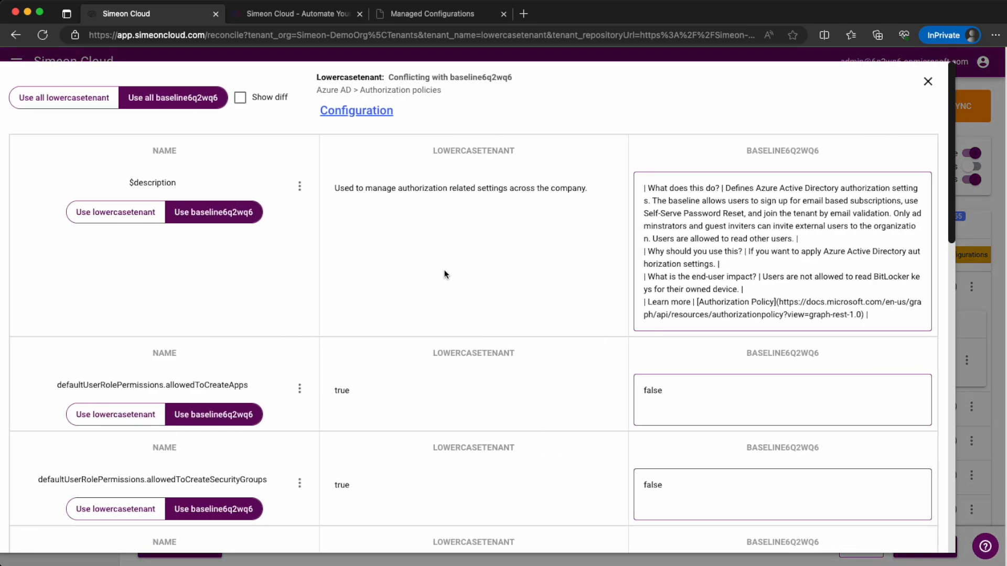
scroll(445, 274, "down", 4)
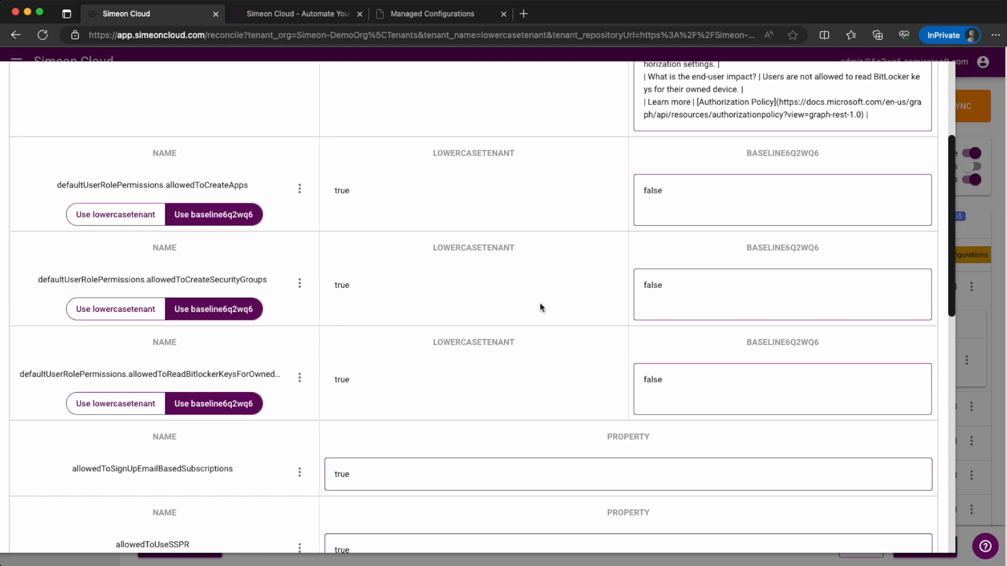
scroll(550, 298, "up", 4)
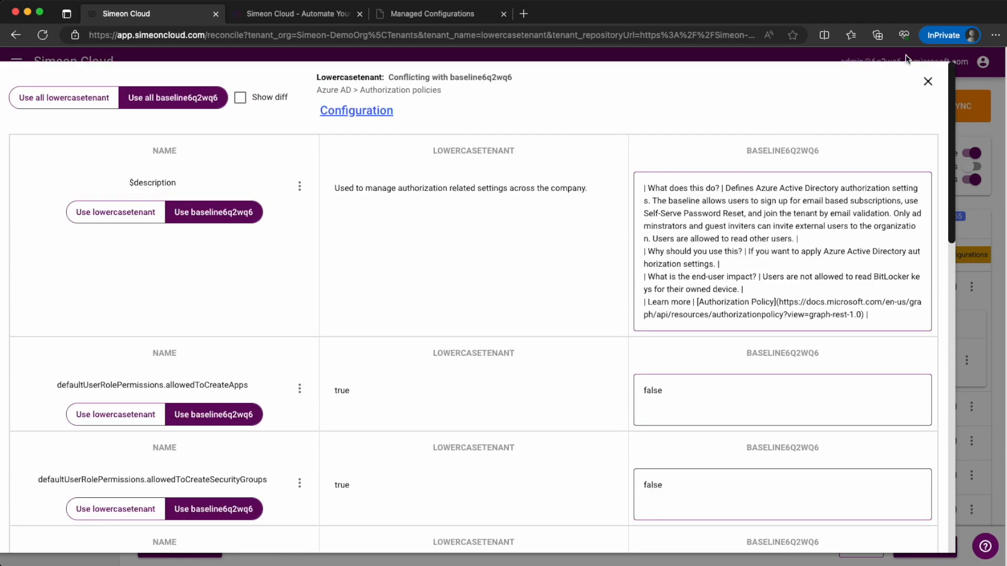
left_click(928, 81)
left_click(194, 362)
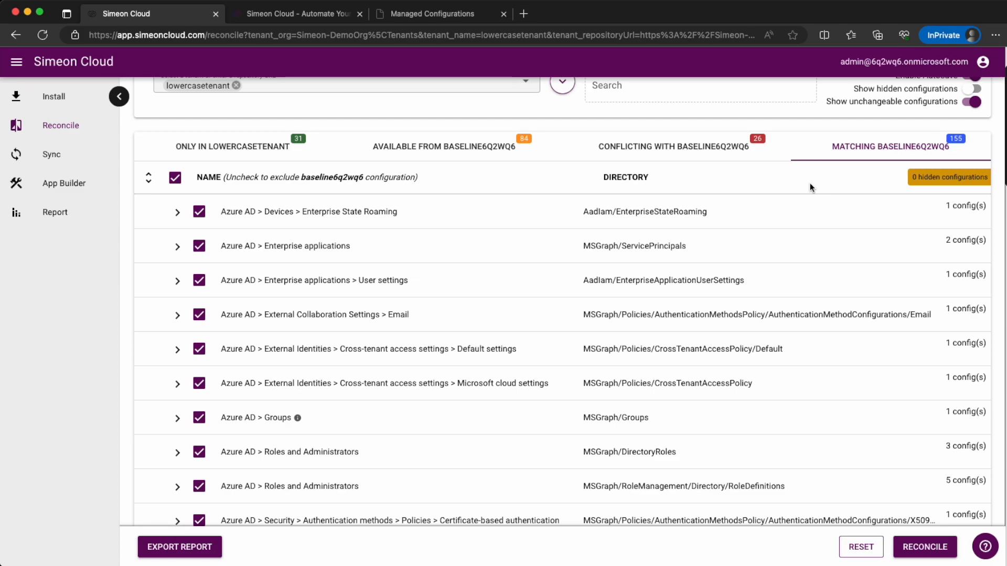
Expand all configurations matching baseline6q2wq6 and check the repository and portal view options of the Enterprise State Roaming configuration.
scroll(810, 184, "up", 2)
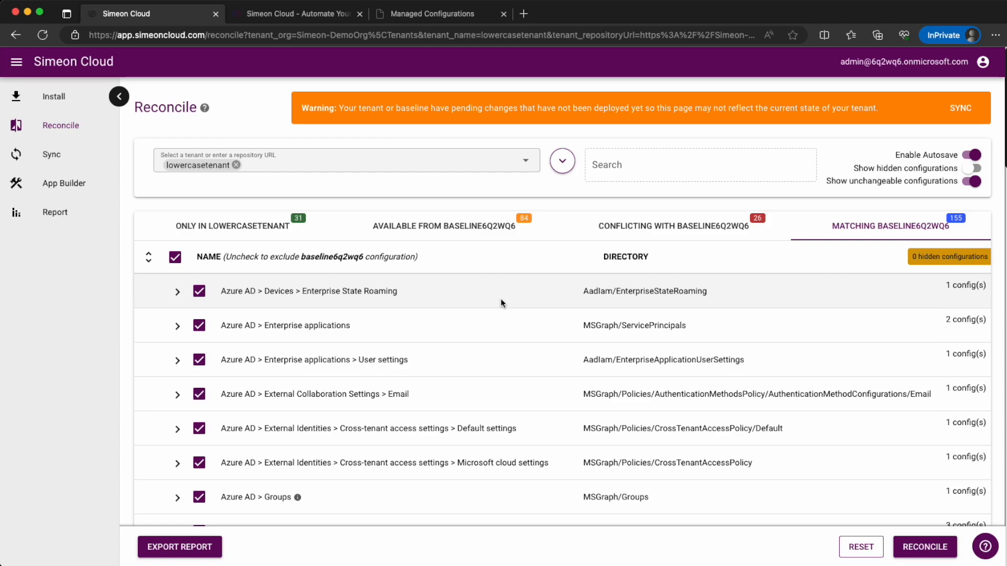
left_click(149, 257)
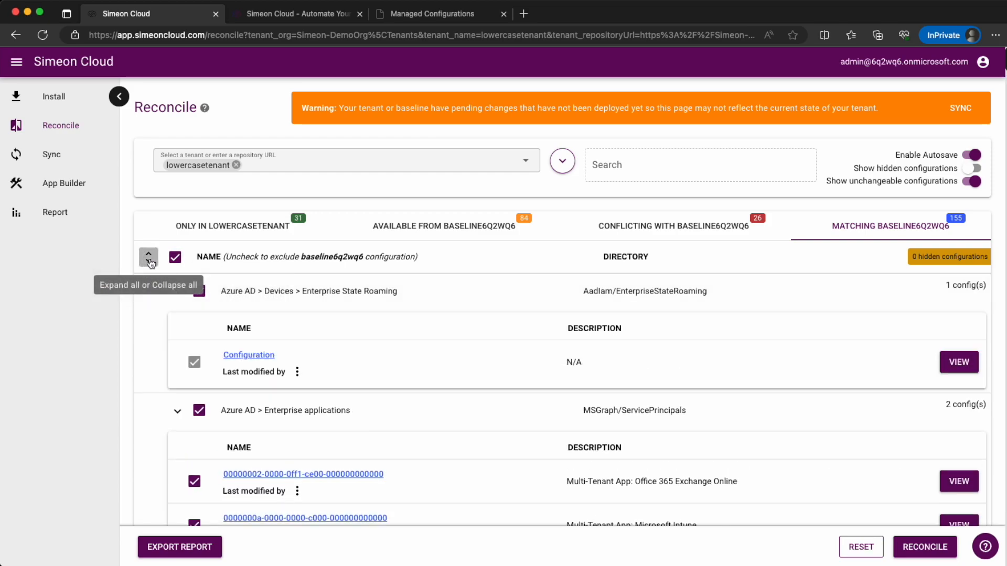
scroll(381, 355, "down", 2)
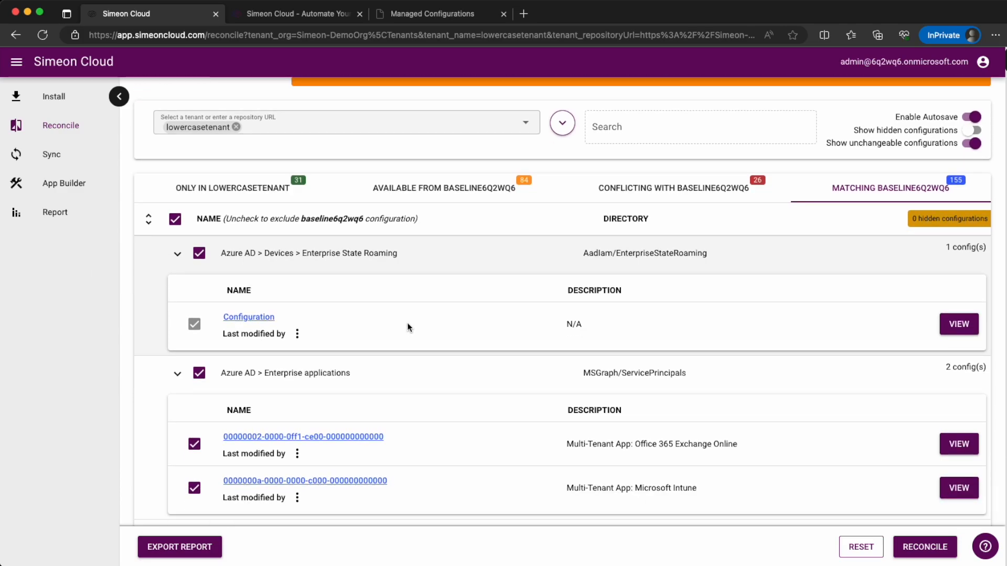
scroll(407, 322, "down", 1)
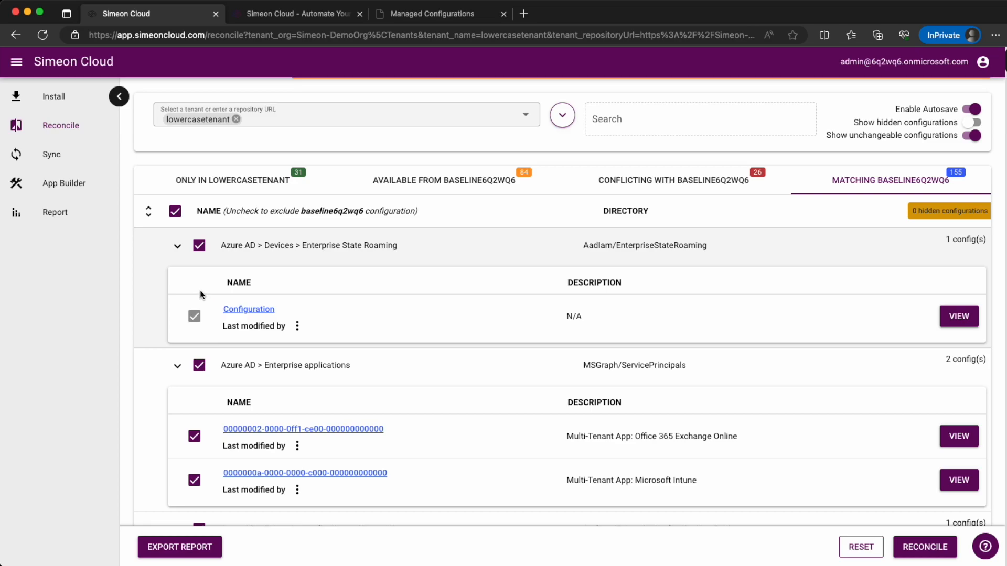
mouse_move(195, 320)
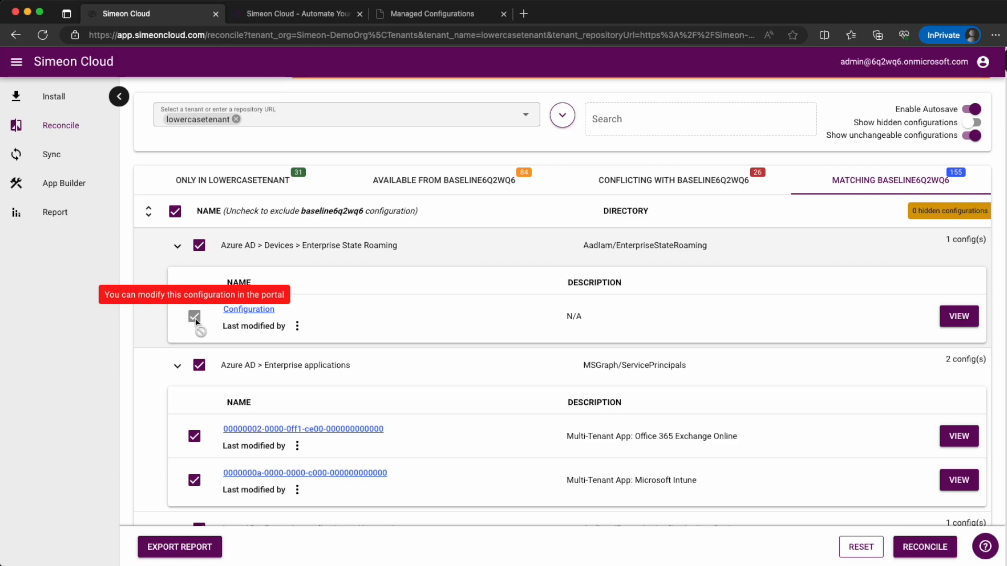
left_click(253, 311)
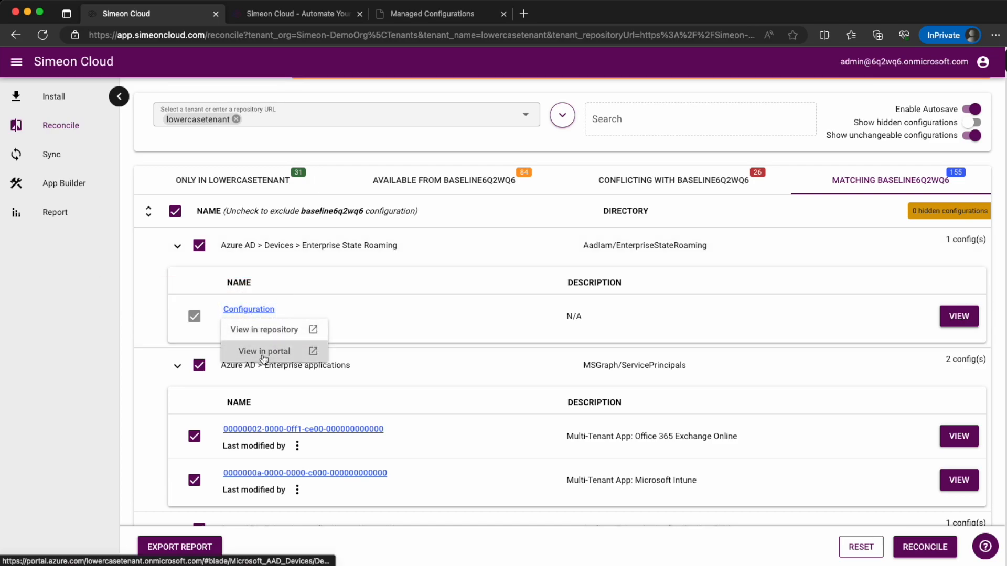
left_click(372, 292)
Try to exclude the Guest User role definition from the matching Azure AD > Roles and Administrators configurations and review which configurations depend on it.
scroll(389, 328, "down", 6)
scroll(394, 328, "down", 8)
scroll(394, 329, "down", 7)
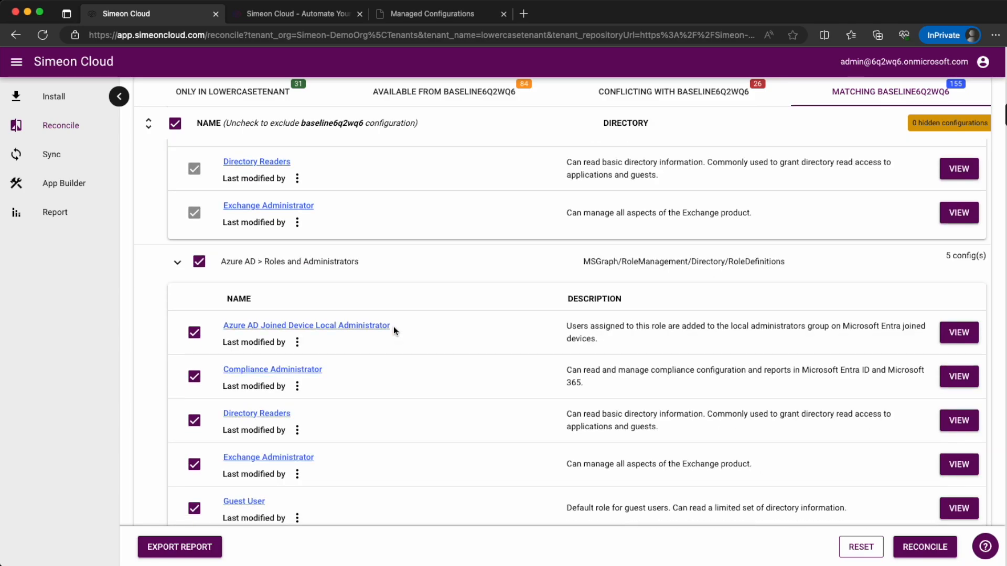
scroll(393, 326, "down", 2)
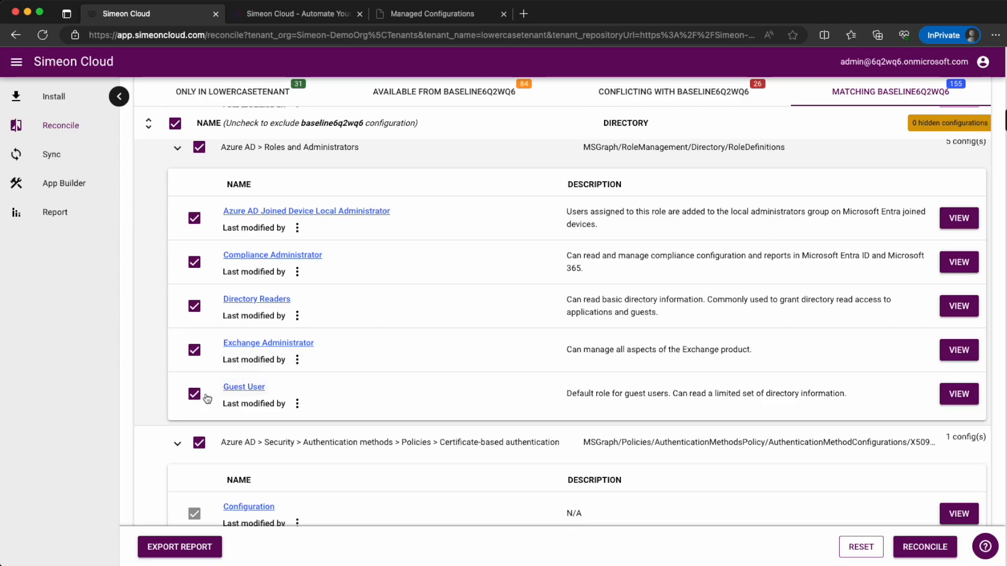
left_click(197, 397)
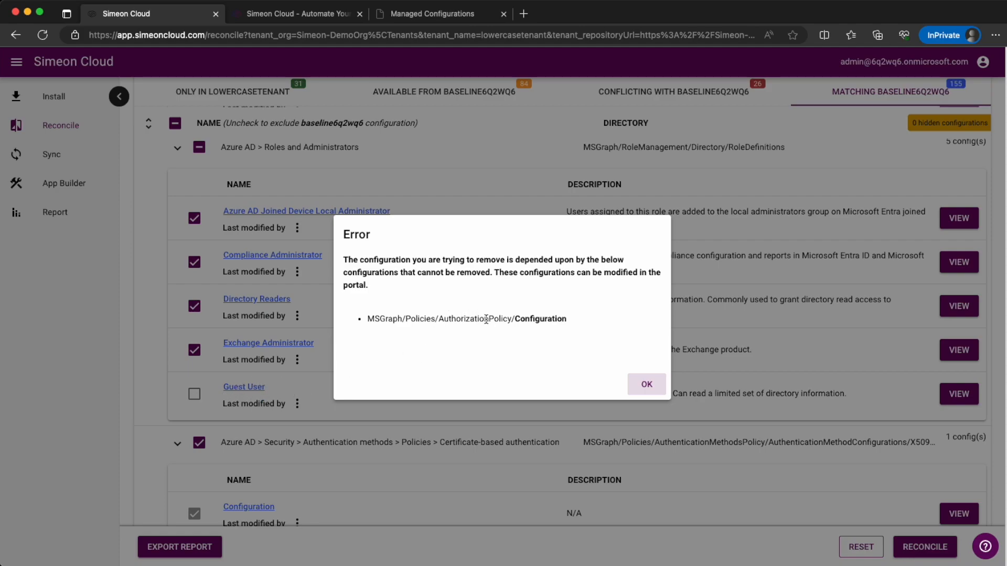
left_click_drag(577, 320, 367, 321)
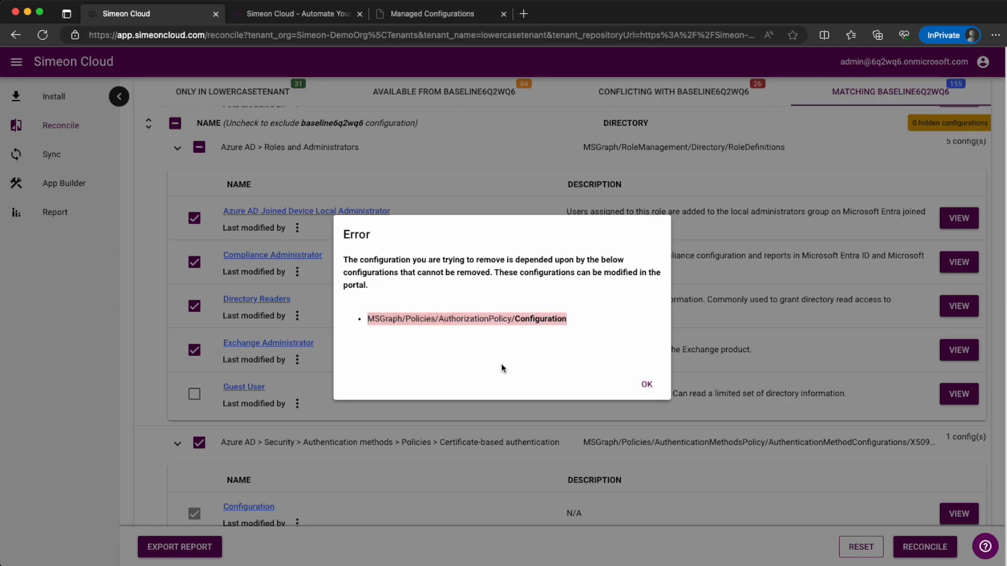
left_click(647, 384)
Deselect the Phishing-resistant MFA configuration under the matching Azure AD > Security > Conditional Access > Authentication Strengths.
scroll(472, 367, "down", 3)
scroll(449, 368, "down", 10)
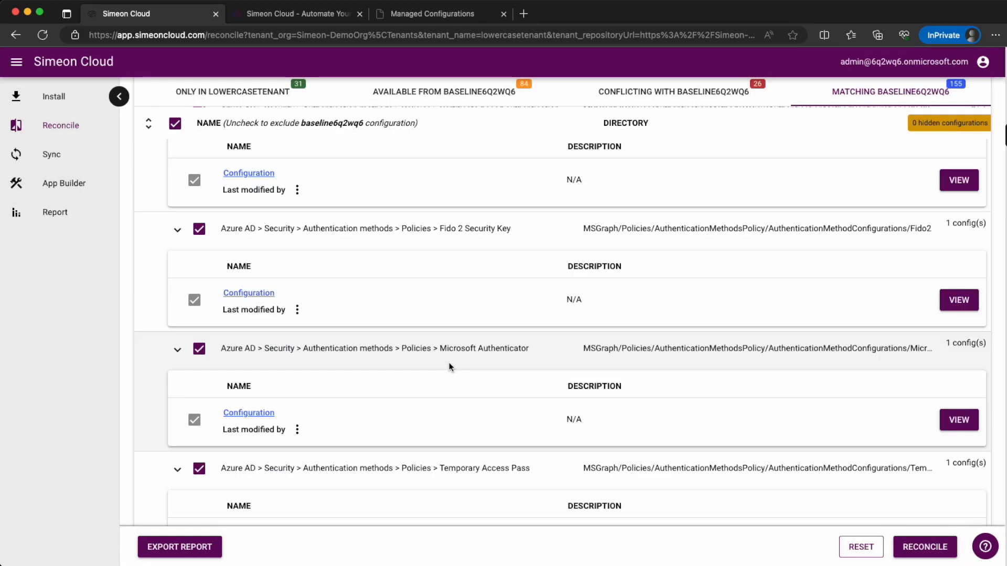
scroll(450, 363, "down", 2)
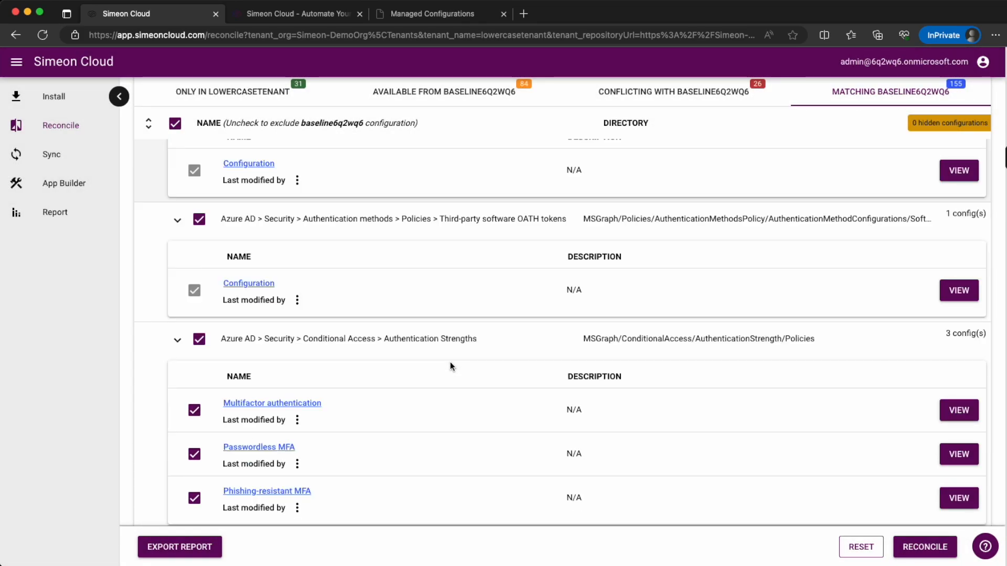
scroll(365, 404, "down", 1)
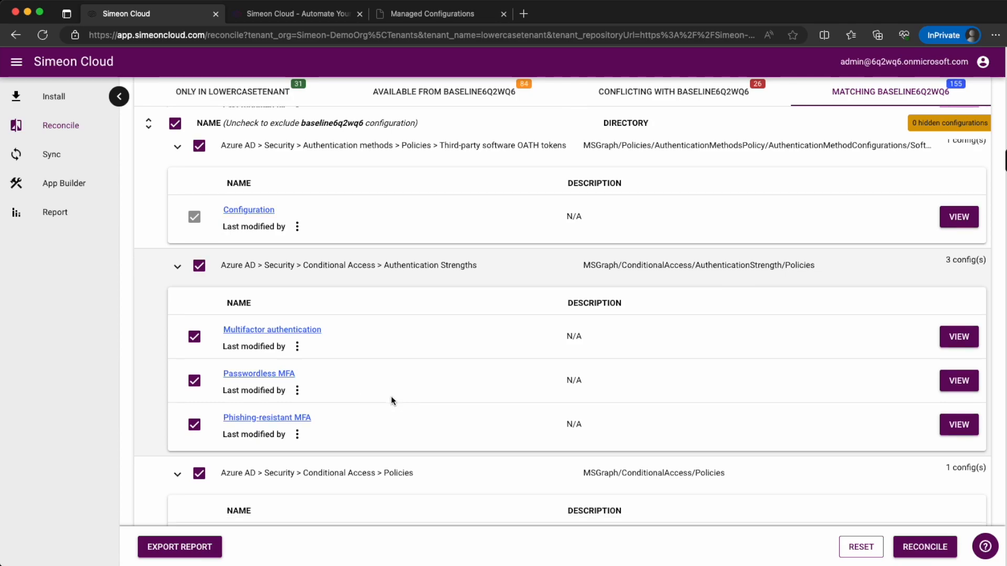
left_click(195, 419)
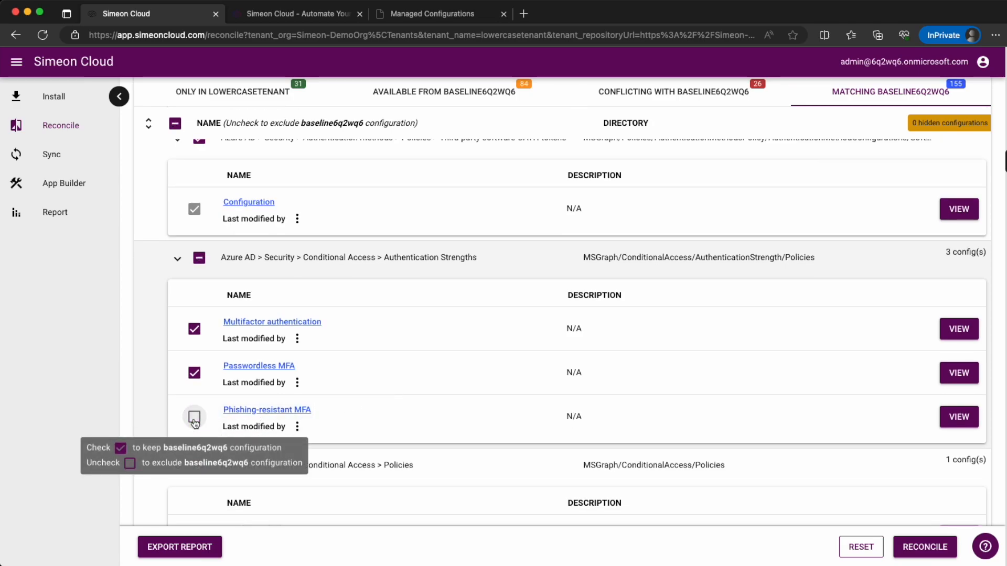
Reconcile the removal of Phishing-resistant MFA into lowercasetenant and postpone the sync.
scroll(776, 409, "up", 1)
left_click(916, 547)
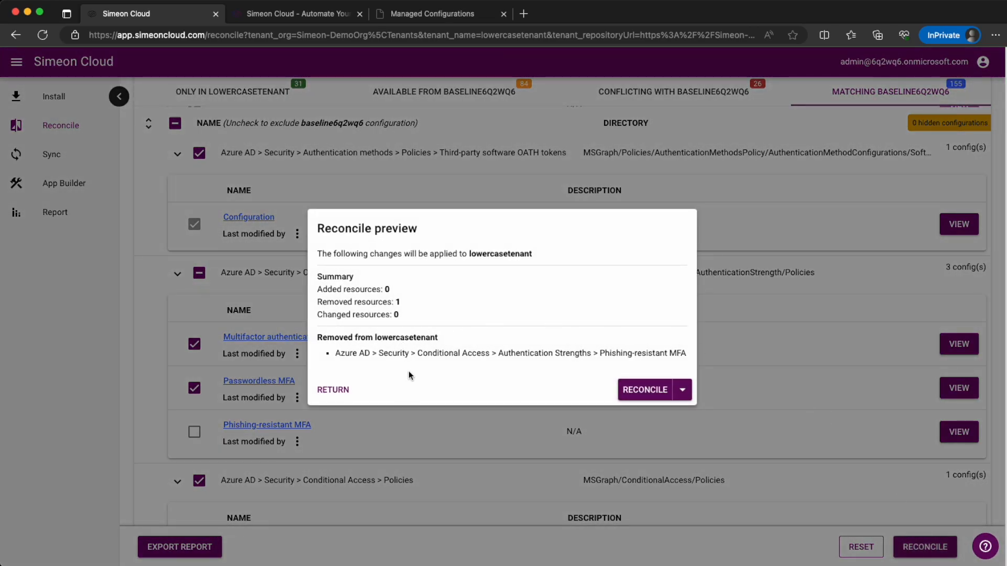
left_click(634, 390)
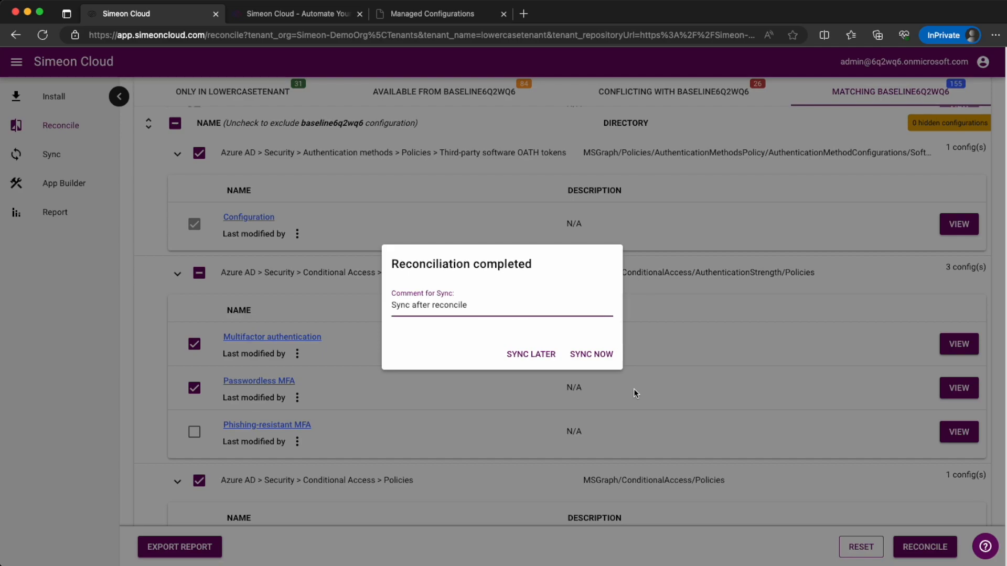
left_click(531, 355)
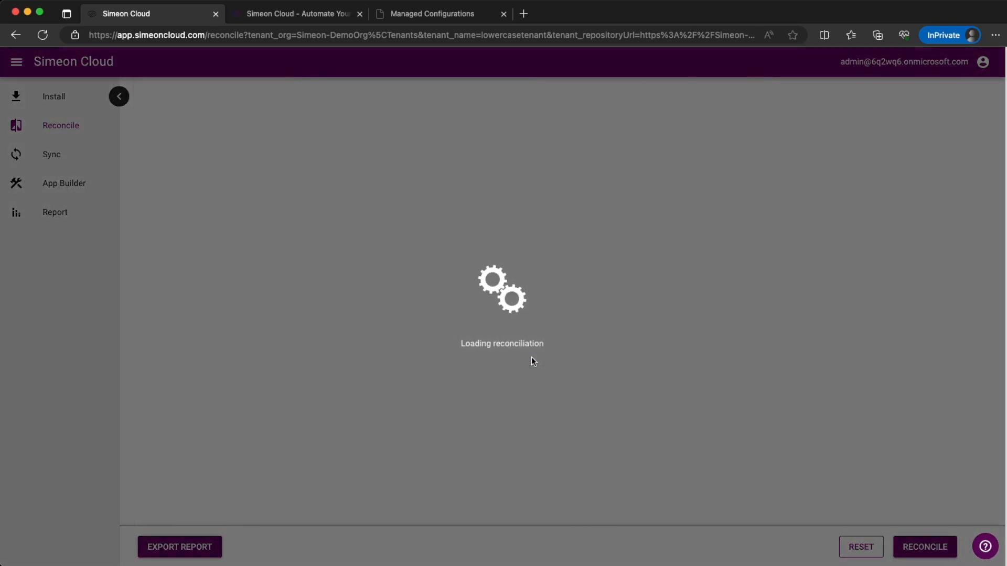
Check which Conditional Access > Authentication Strengths configurations still match baseline6q2wq6 after the reconciliation.
scroll(429, 353, "up", 2)
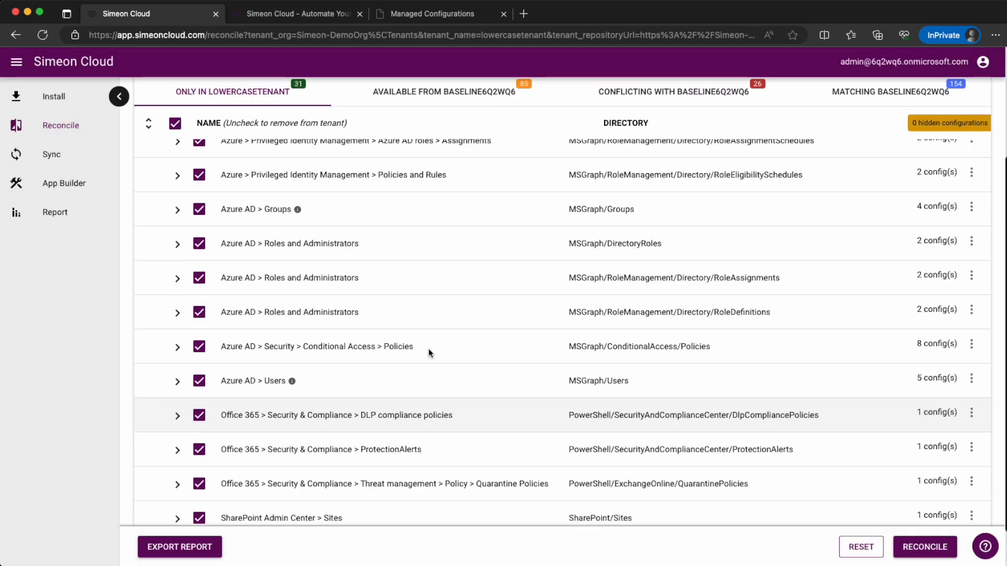
scroll(429, 350, "up", 3)
left_click(828, 121)
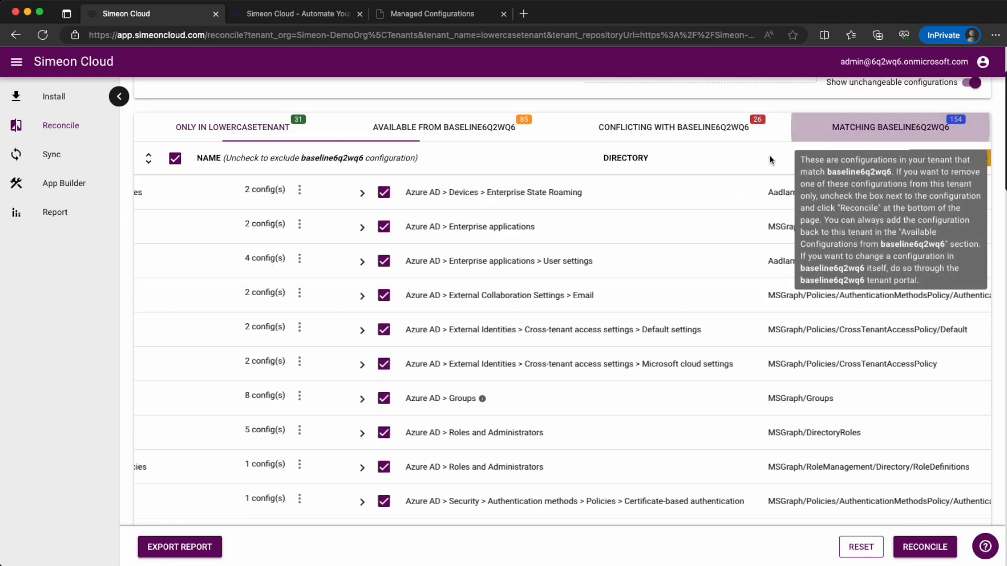
scroll(441, 326, "down", 4)
scroll(424, 326, "down", 2)
left_click(177, 461)
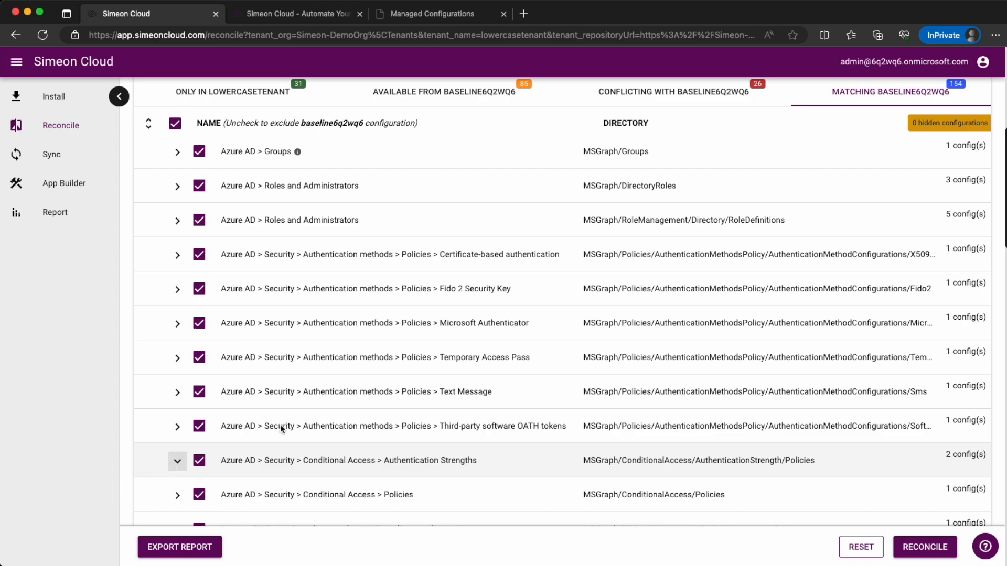
scroll(393, 371, "down", 2)
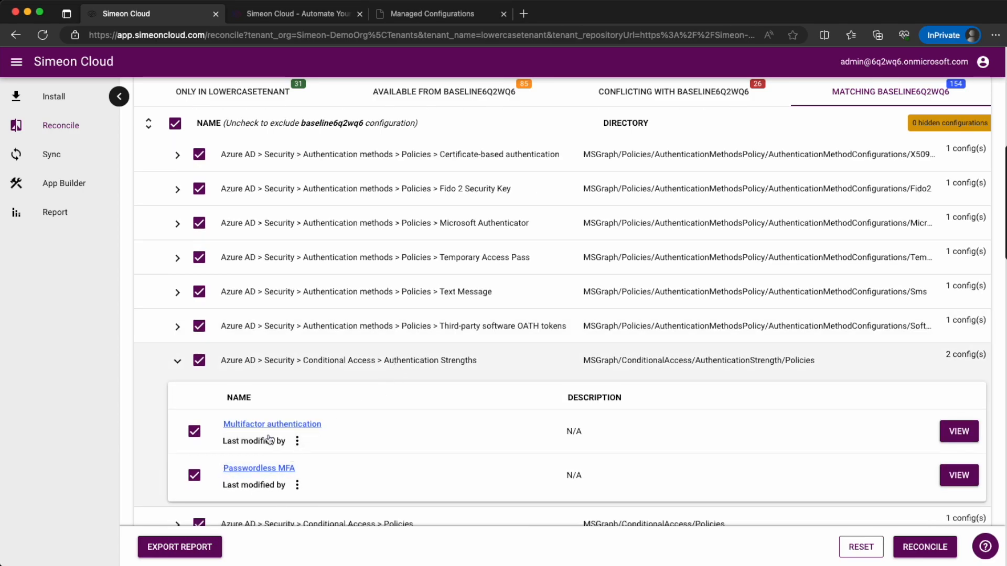
Check the Conditional Access > Authentication Strengths configurations available from baseline6q2wq6 for Phishing-resistant MFA.
scroll(394, 423, "up", 4)
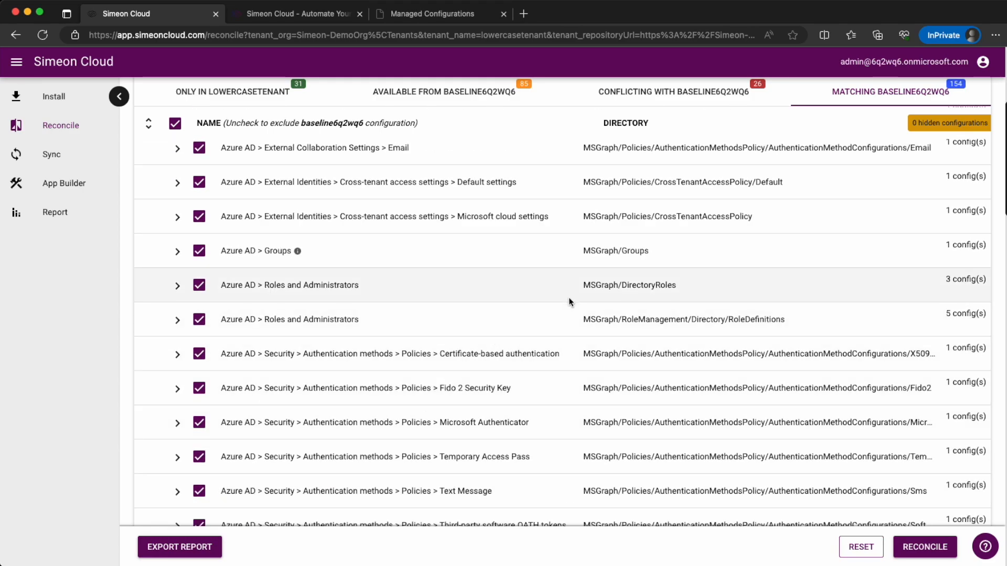
left_click(448, 93)
scroll(414, 310, "up", 3)
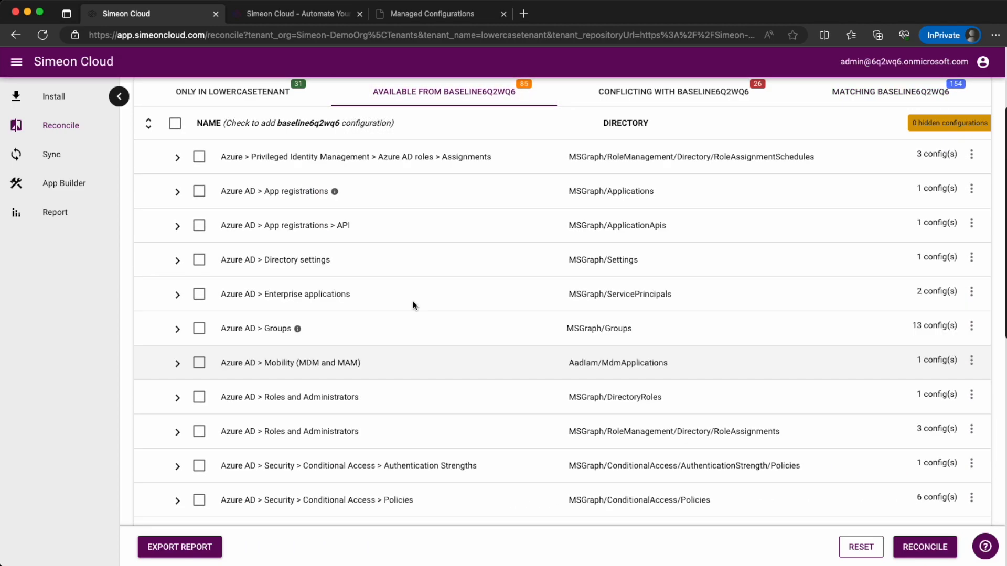
scroll(413, 301, "down", 1)
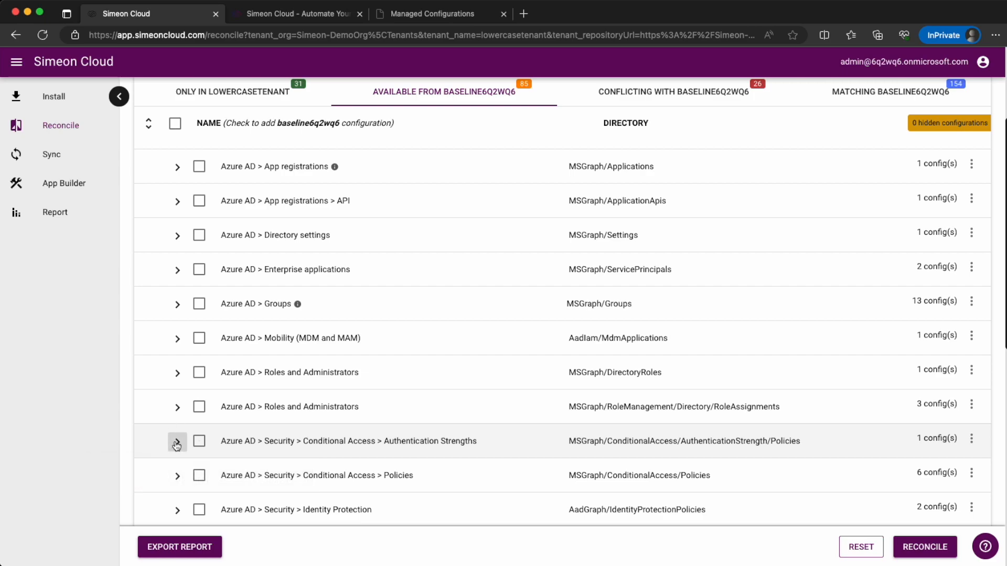
left_click(177, 442)
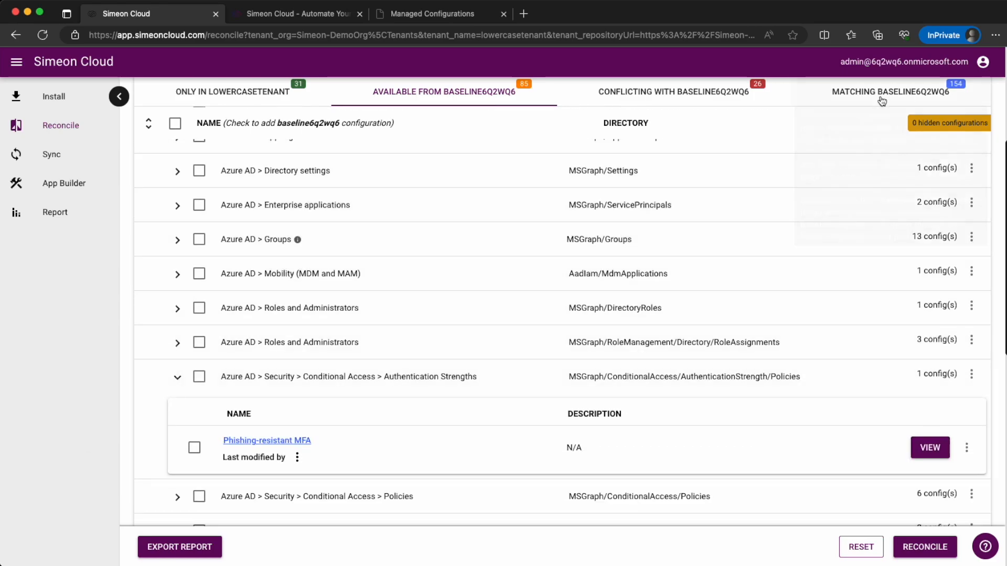
Collapse the matching Authentication Strengths group and examine the matching Conditional Access > Policies configurations.
left_click(883, 100)
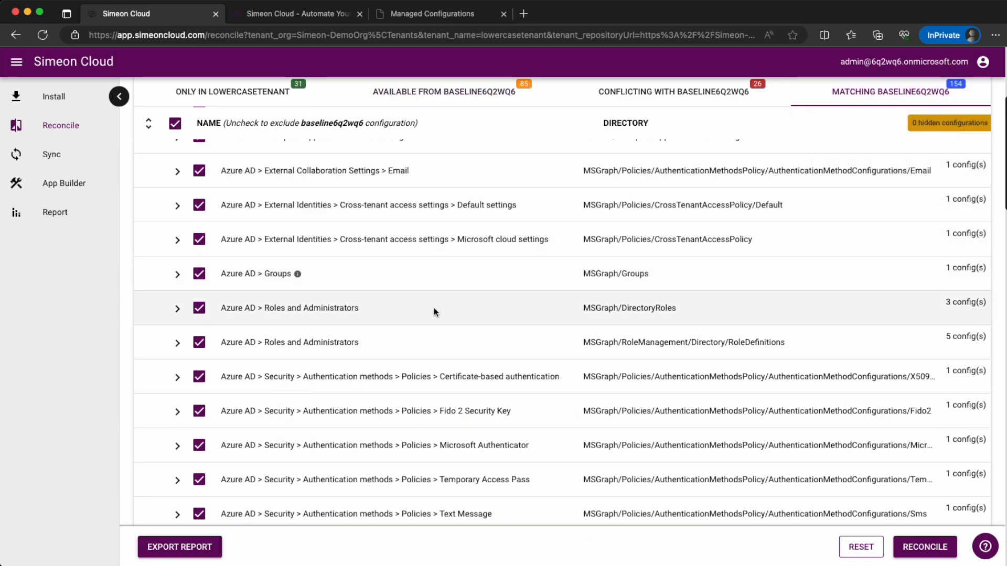
scroll(434, 307, "down", 1)
scroll(433, 313, "down", 5)
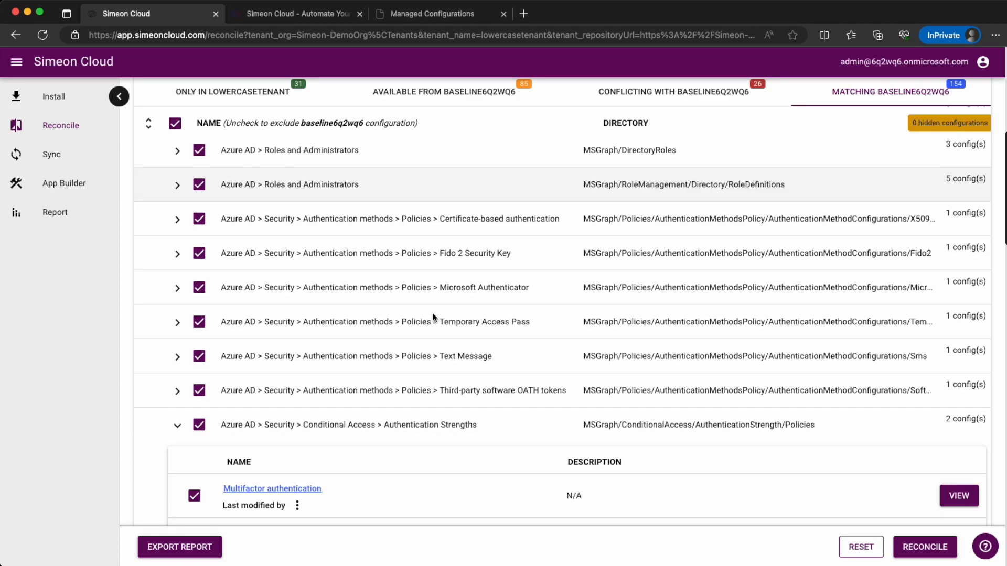
left_click(178, 425)
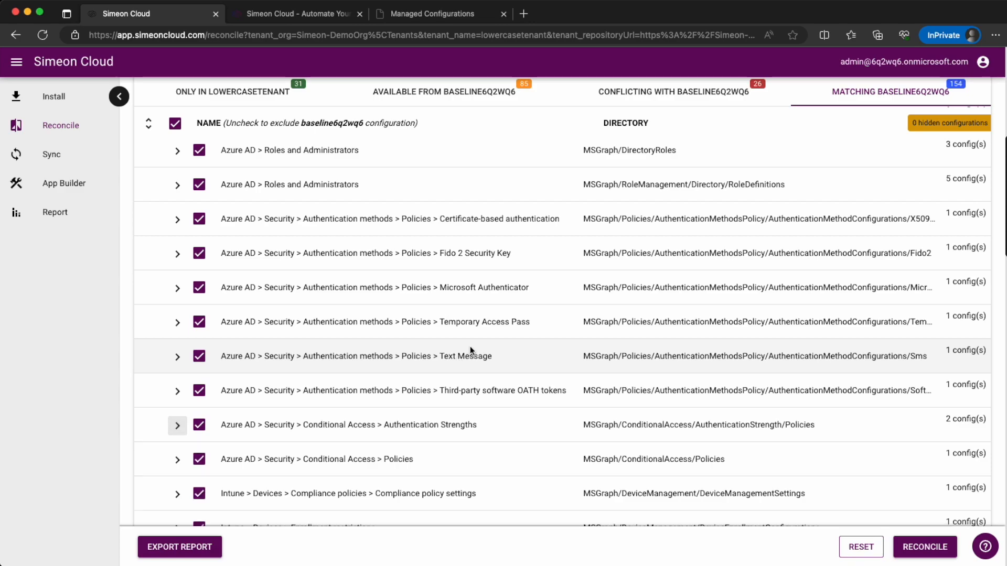
scroll(470, 346, "down", 1)
left_click(178, 435)
scroll(335, 425, "down", 2)
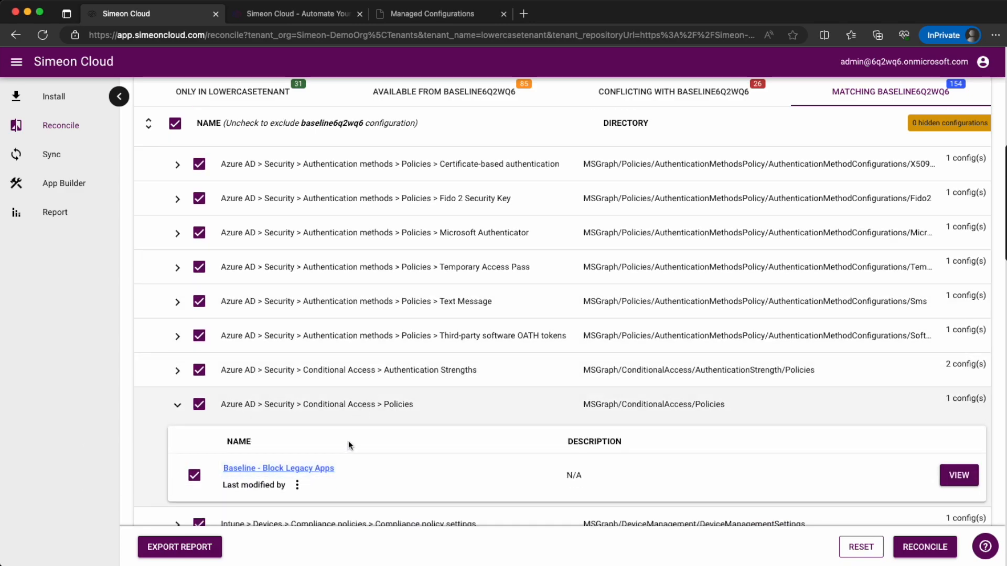
Expand the matching Azure AD > Groups configurations and read the description of the Unrestricted Access From Unmanaged Devices And Untrusted Locations group.
scroll(383, 432, "up", 3)
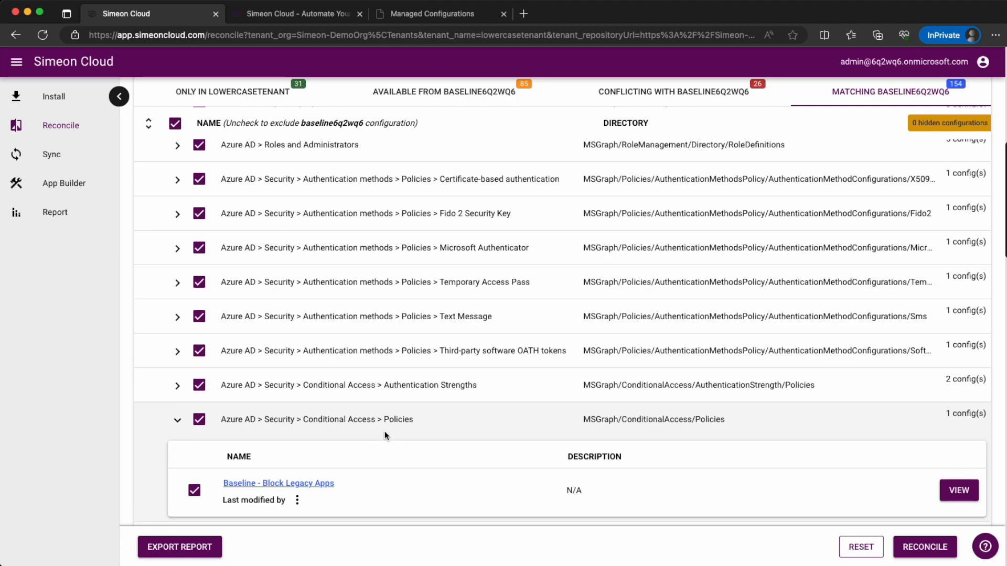
scroll(381, 350, "up", 2)
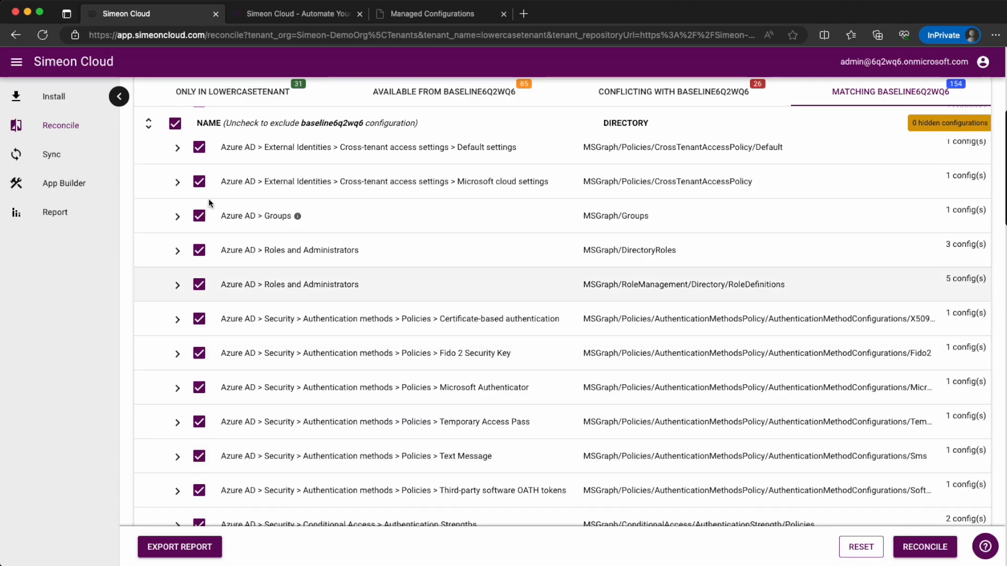
left_click(177, 216)
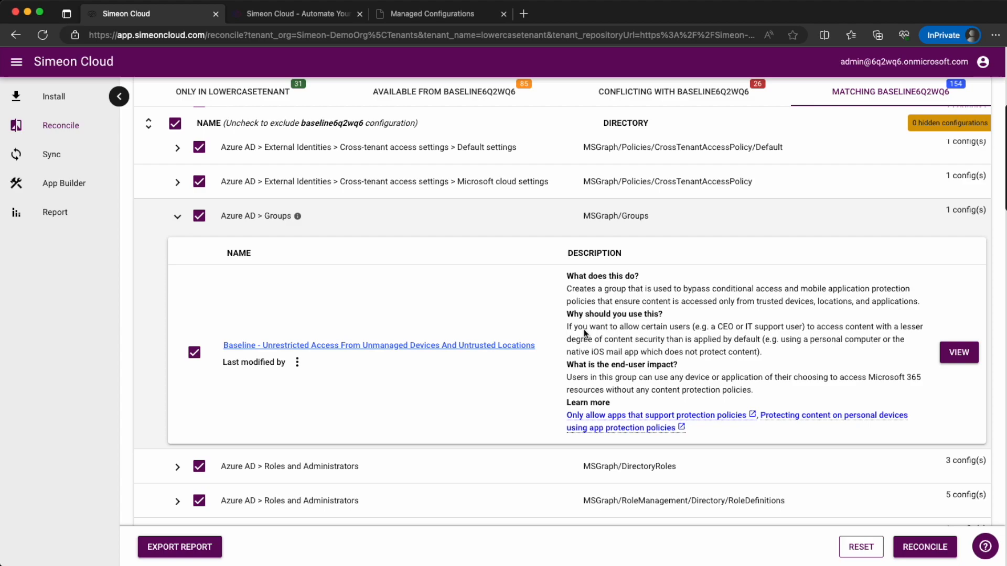
scroll(534, 305, "up", 1)
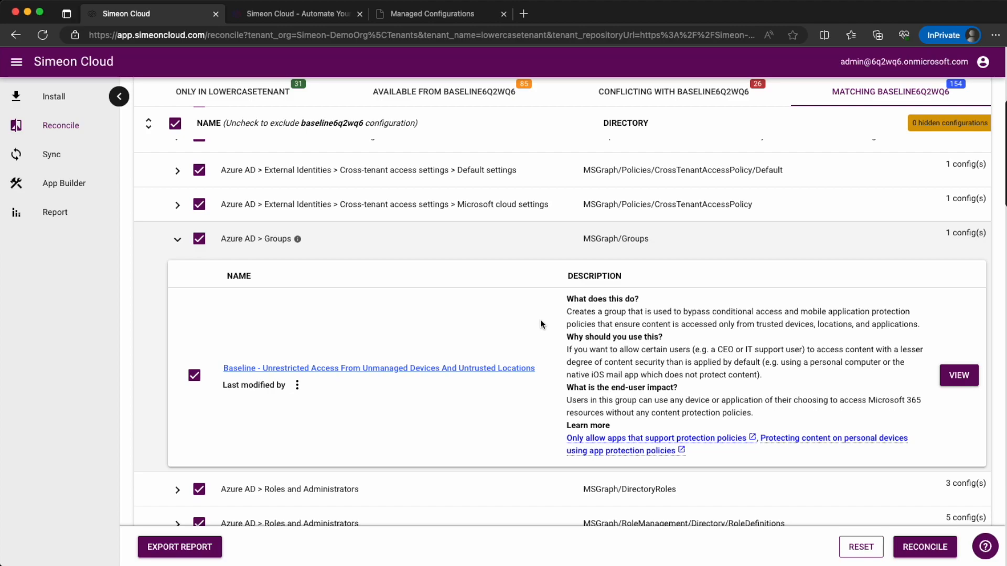
Search all of lowercasetenant's reconcile configurations for Conditional Access.
scroll(540, 319, "up", 5)
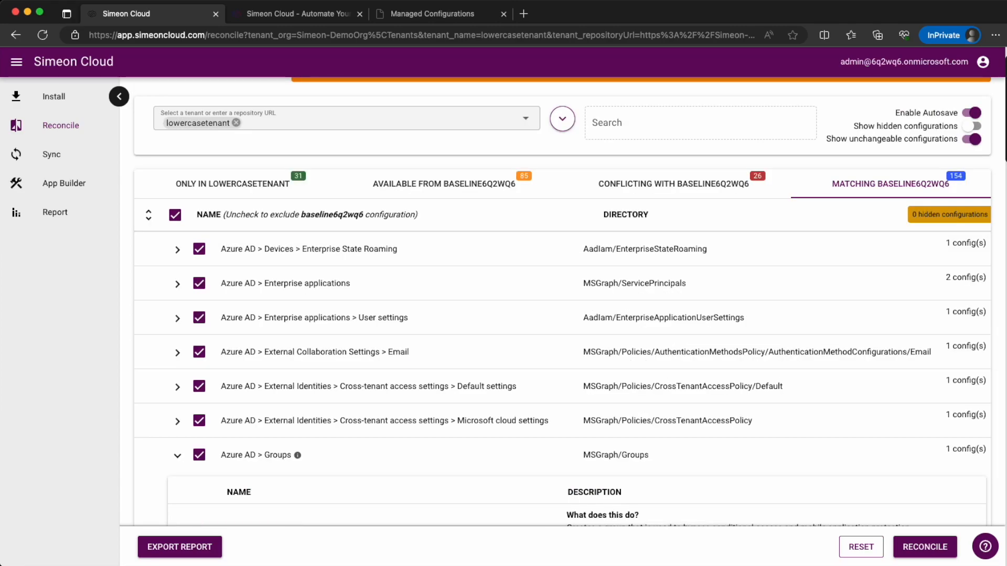
scroll(773, 368, "up", 1)
left_click(626, 166)
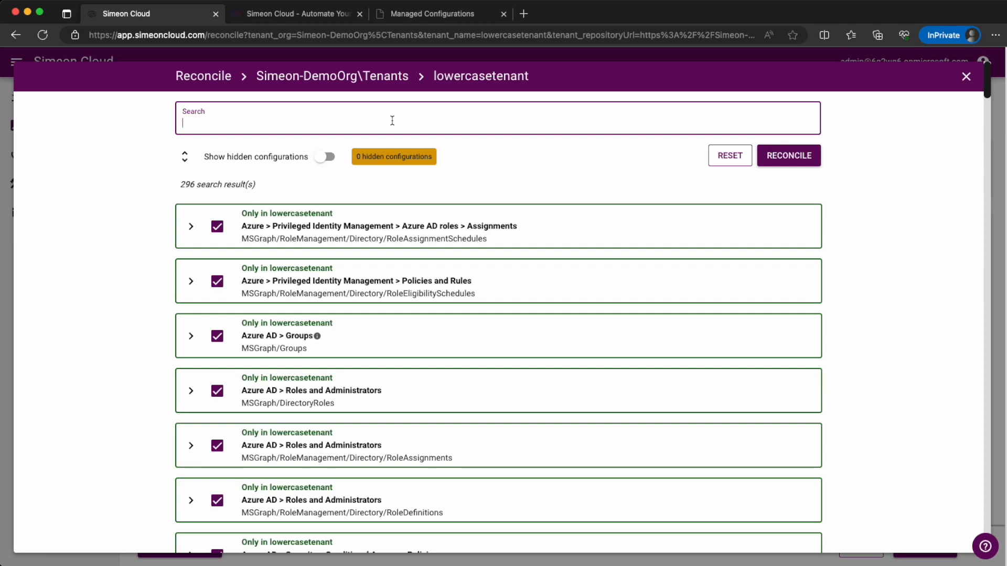
type("ConditionalAc")
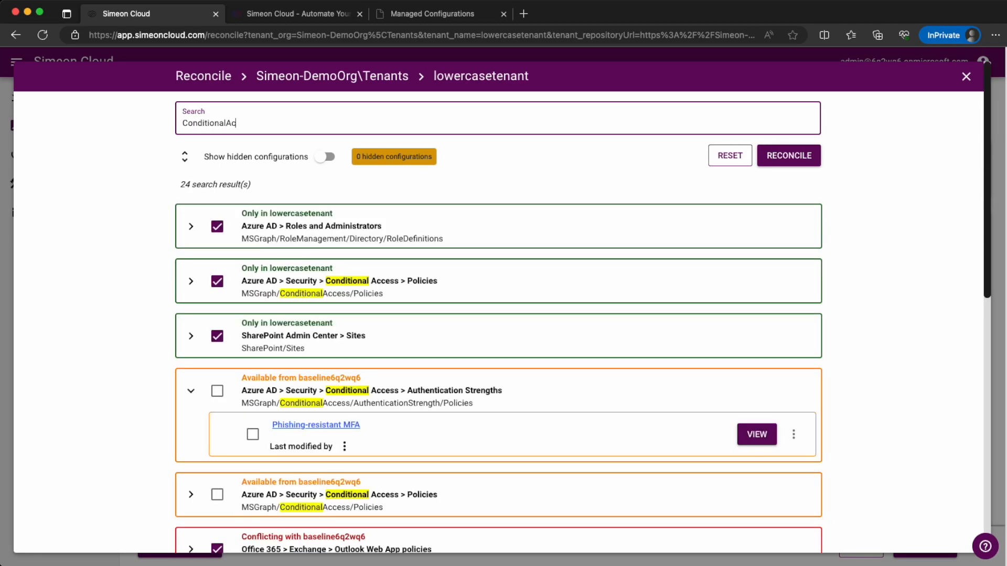
key("BackSpace")
key("BackSpace")
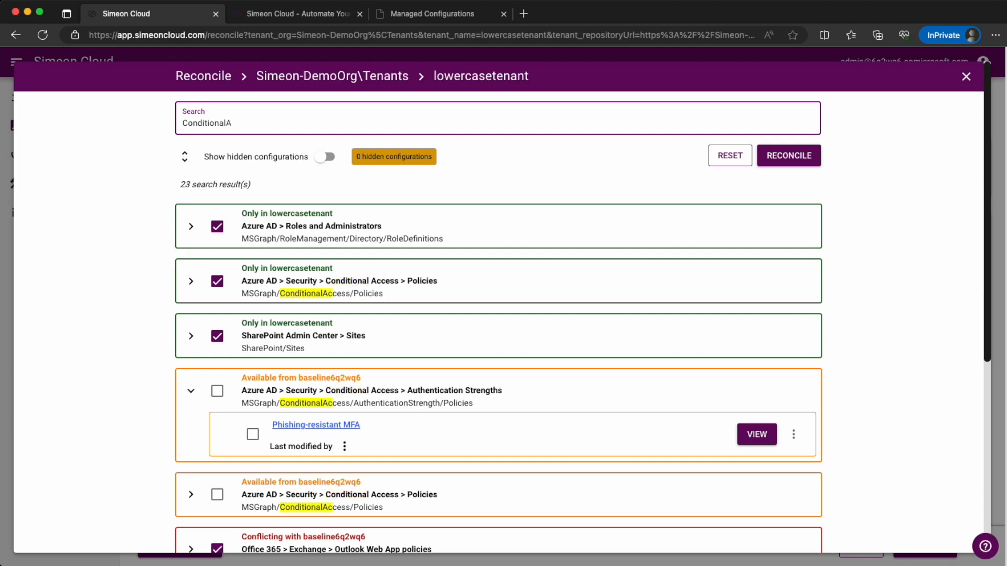
type("ccess")
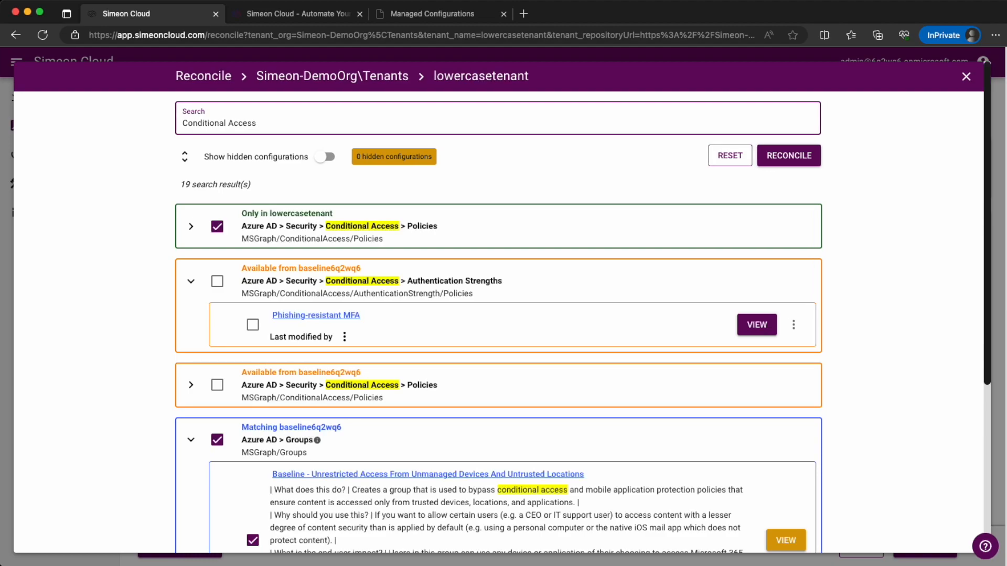
Review the Conditional Access search results, briefly expanding the Policies group found only in lowercasetenant.
scroll(136, 349, "down", 1)
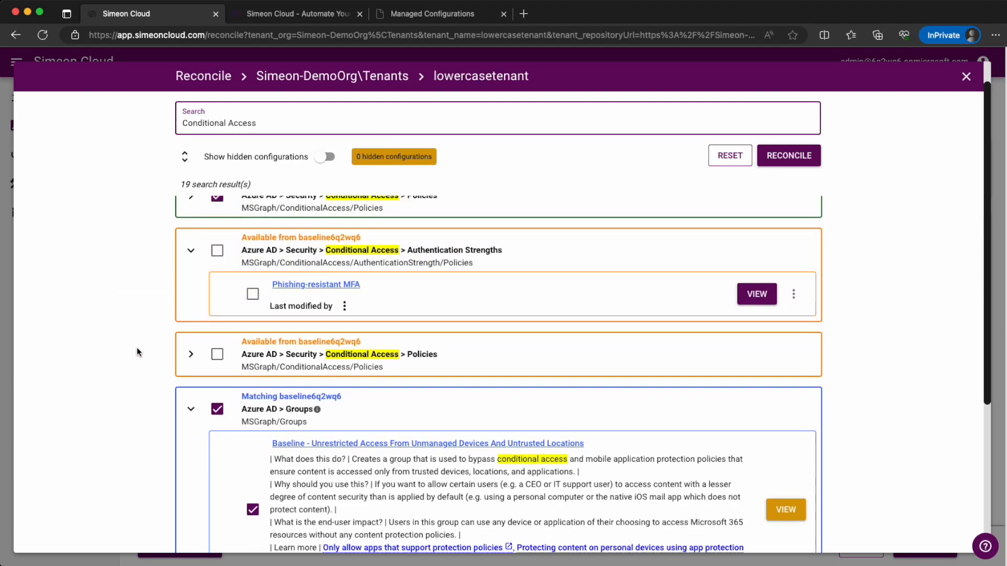
scroll(162, 345, "up", 1)
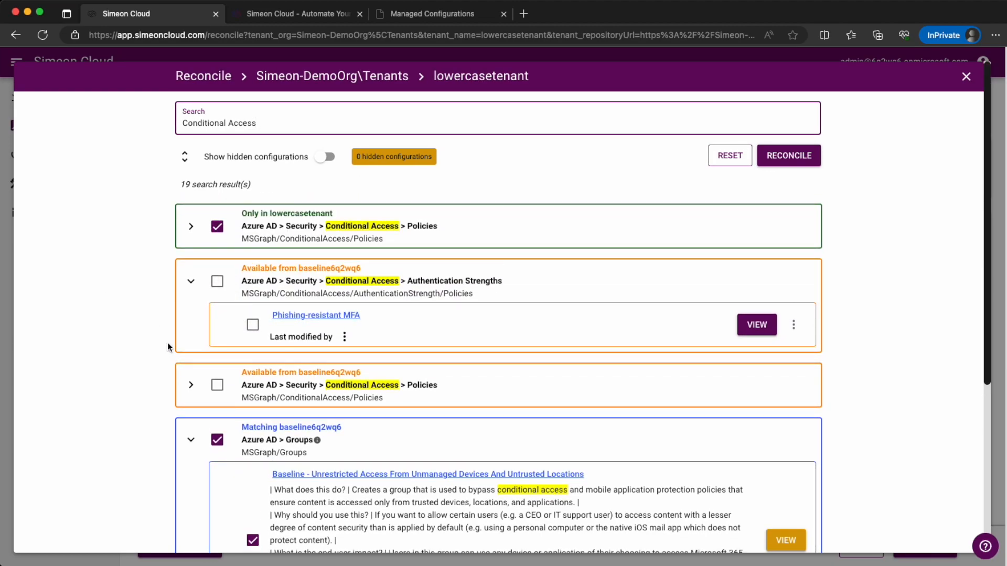
left_click(192, 229)
left_click(192, 229)
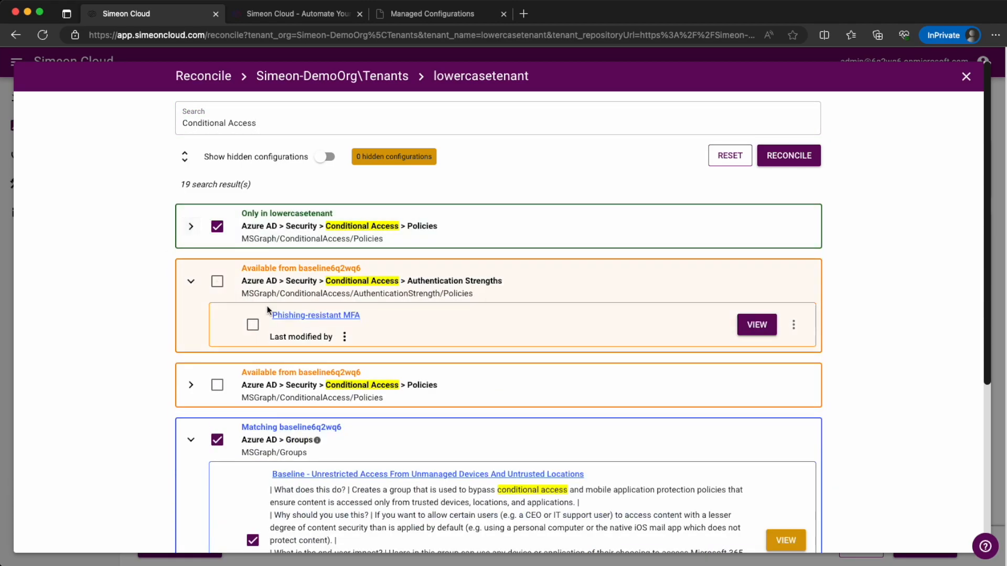
View the full properties of the matching Unrestricted Access From Unmanaged Devices And Untrusted Locations group, then close its details.
scroll(376, 350, "down", 3)
left_click(787, 449)
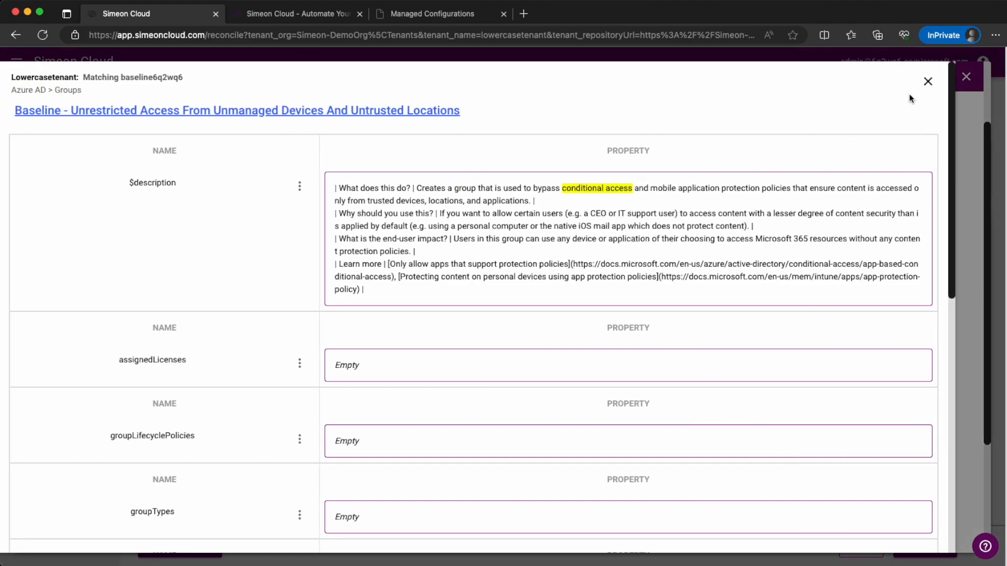
left_click(927, 81)
scroll(509, 385, "up", 3)
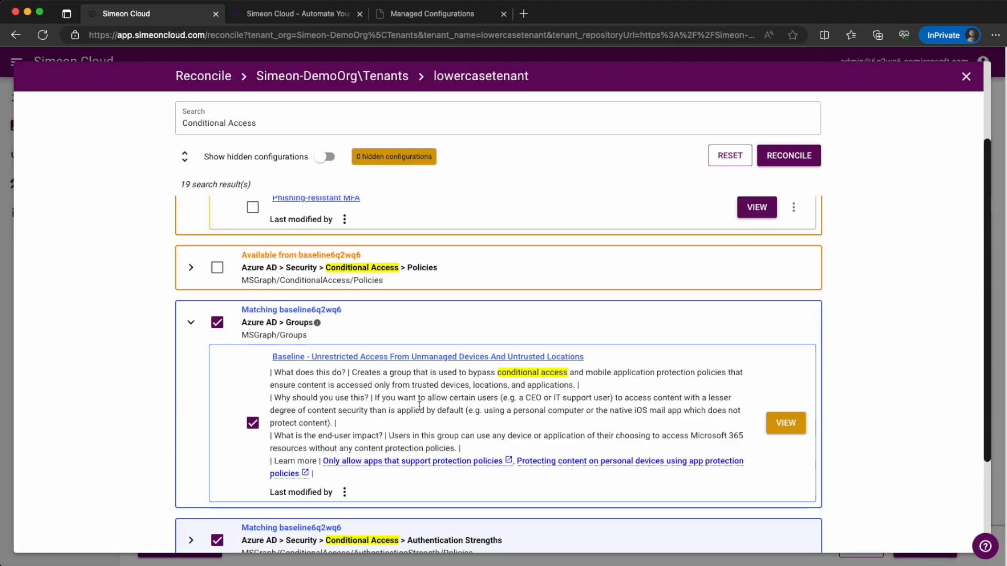
Collapse the matching Groups, available Authentication Strengths and matching Conditional Access Policies groups in the search results.
left_click(191, 385)
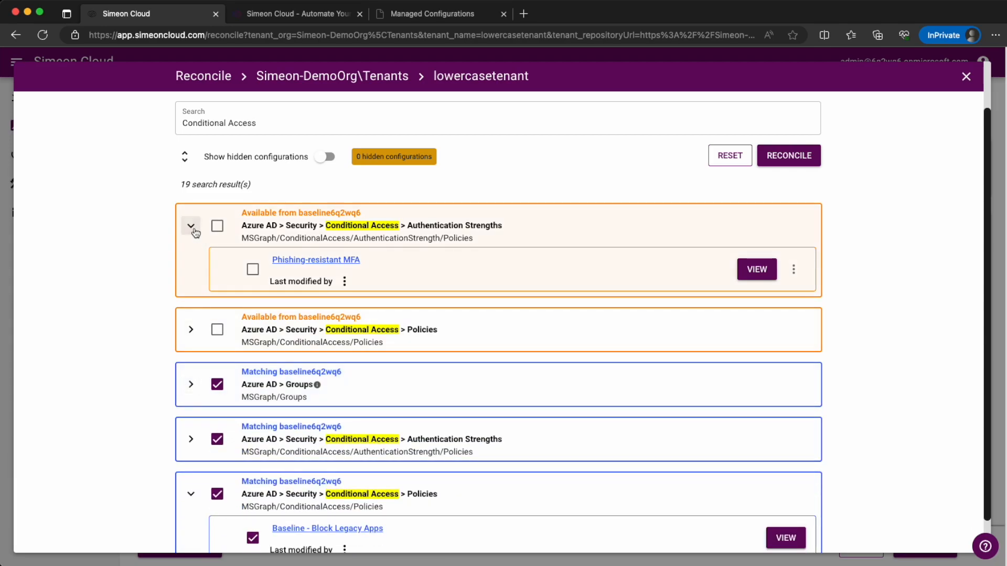
left_click(191, 226)
left_click(191, 459)
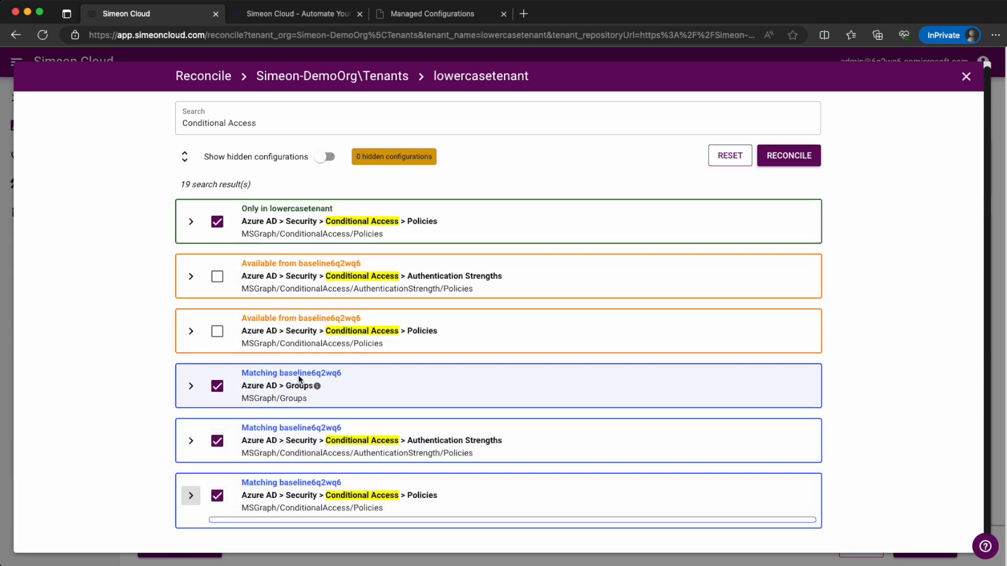
Mark the available Phishing-resistant MFA configuration for addition and preview the reconcile, then leave the preview and search without reconciling.
left_click(192, 281)
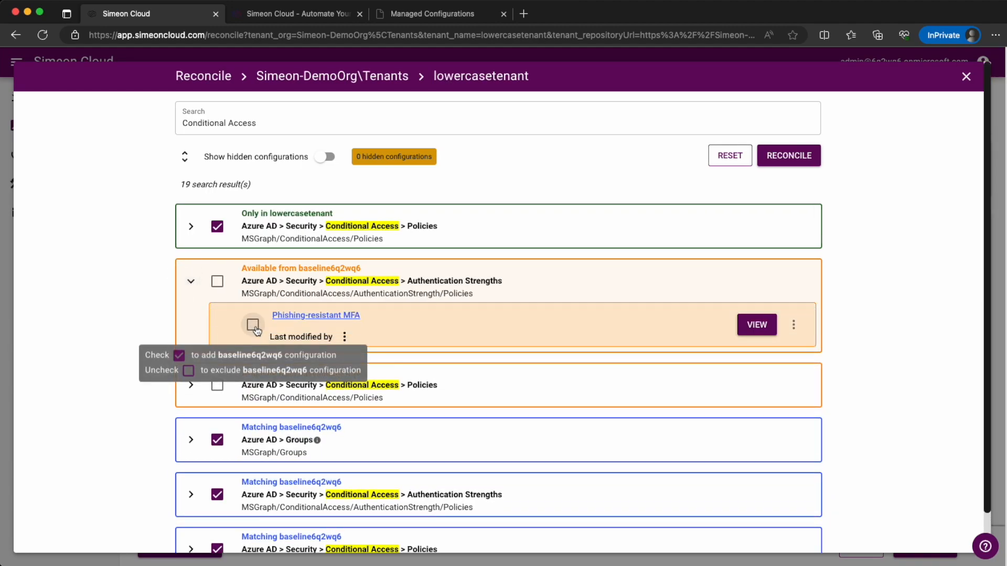
left_click(252, 325)
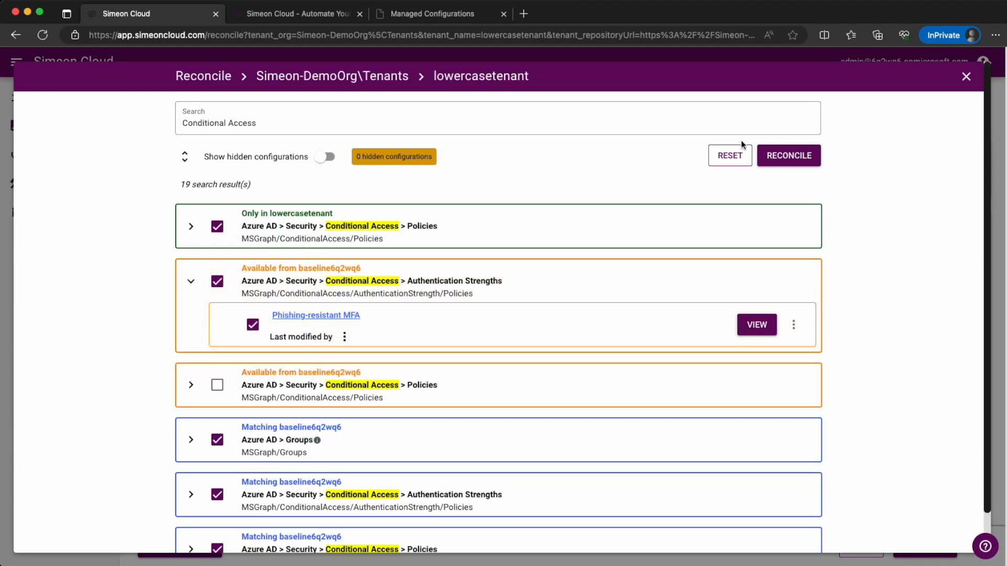
left_click(803, 161)
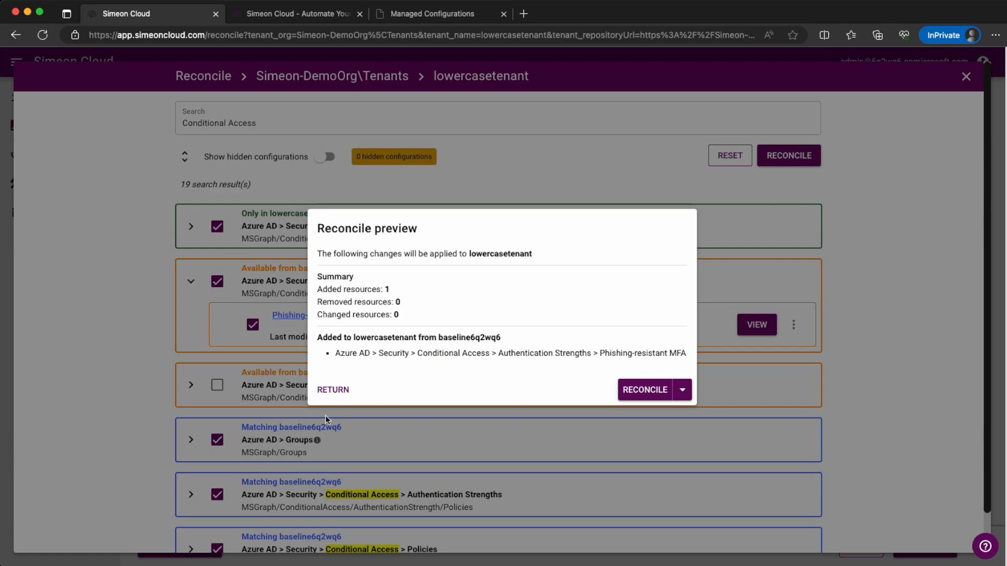
left_click(332, 389)
left_click(966, 77)
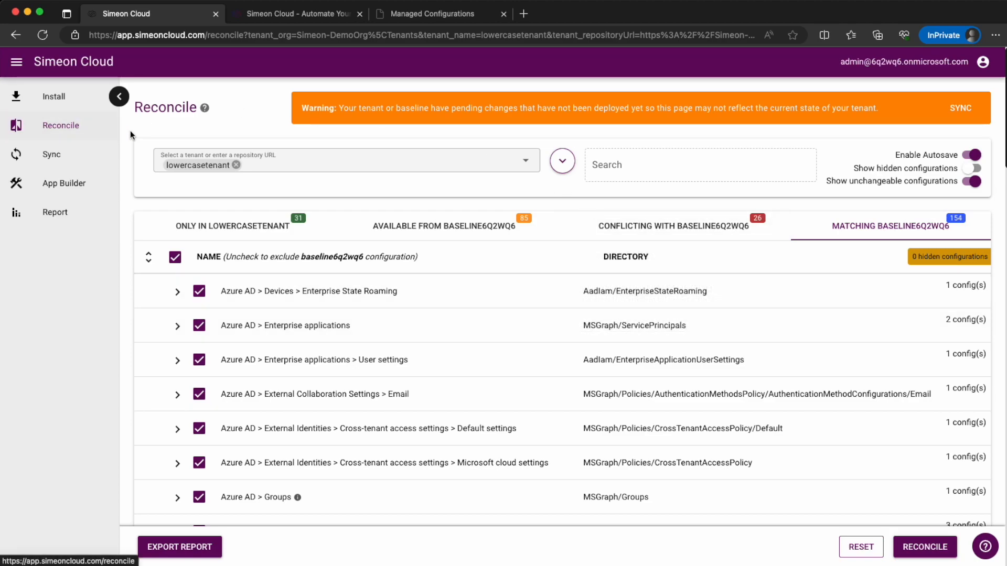
Start a sync of lowercasetenant with the comment Manual Sync.
left_click(76, 158)
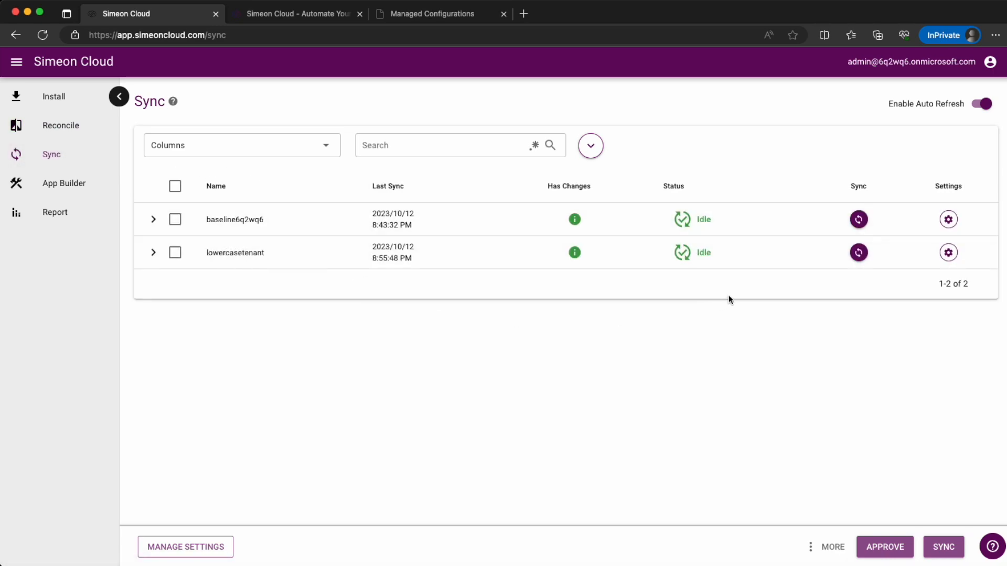
left_click(859, 252)
left_click(872, 271)
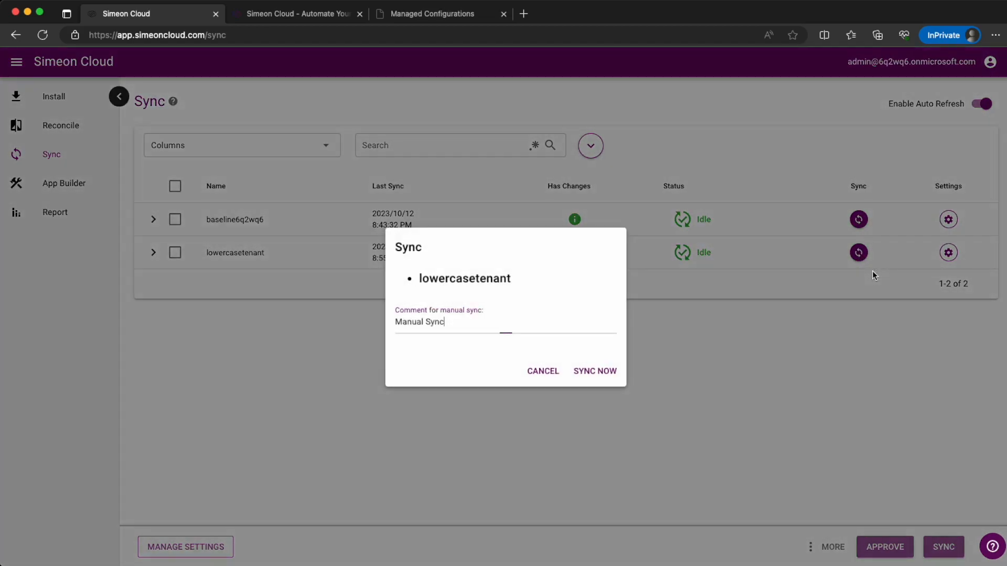
left_click(601, 371)
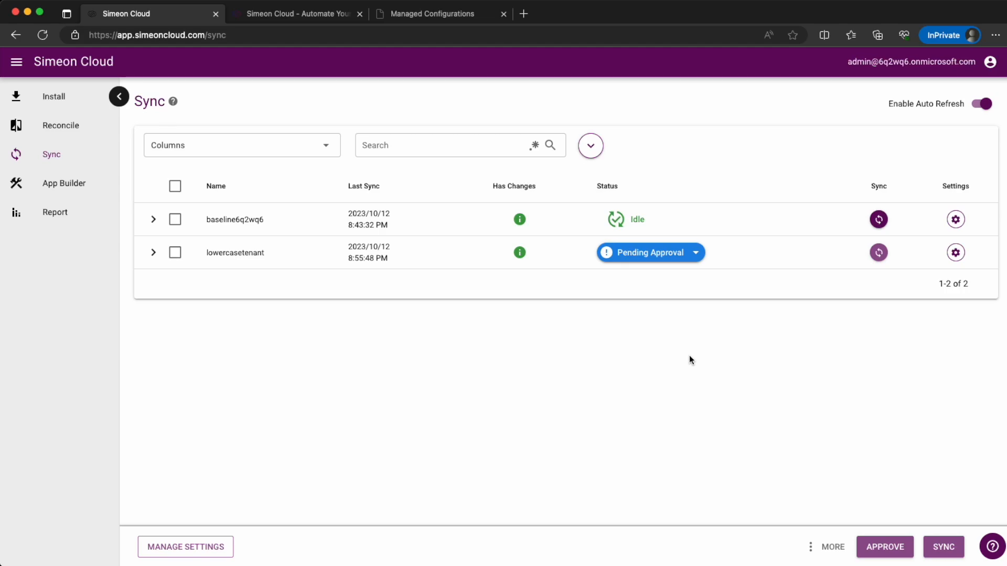
Review the preview of lowercasetenant's pending changes, including its summary and the added, removed and skipped details.
left_click(665, 255)
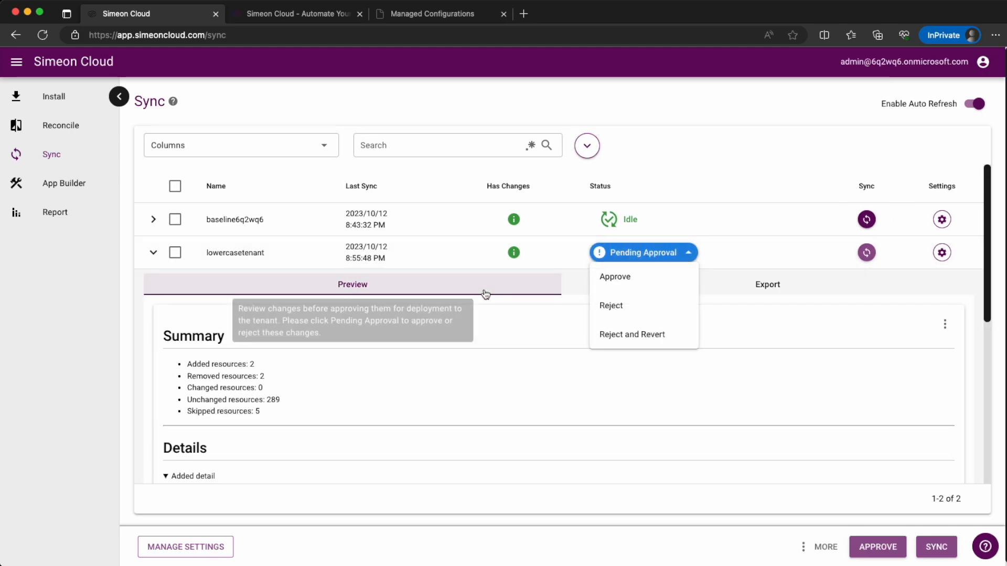
left_click(401, 382)
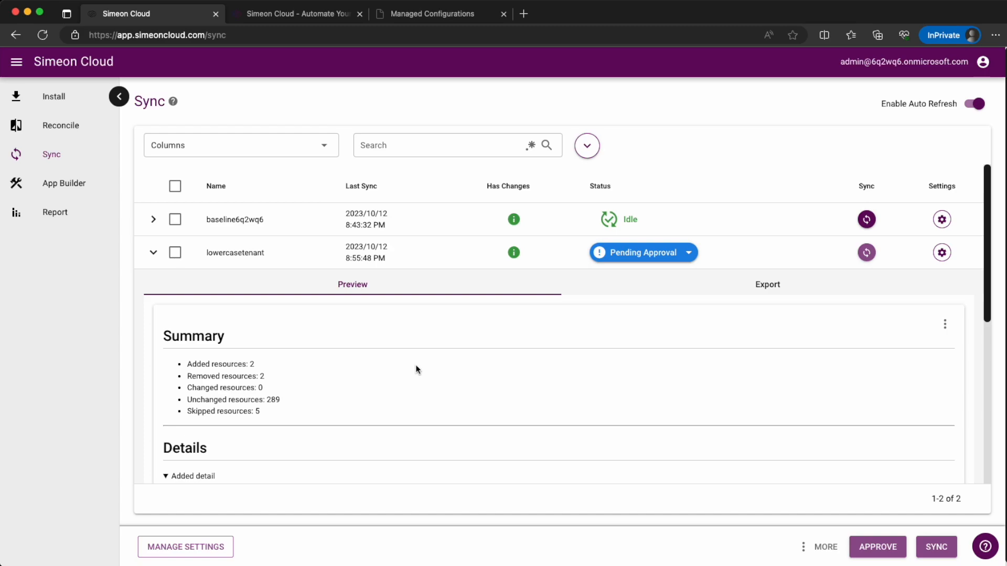
scroll(456, 384, "down", 2)
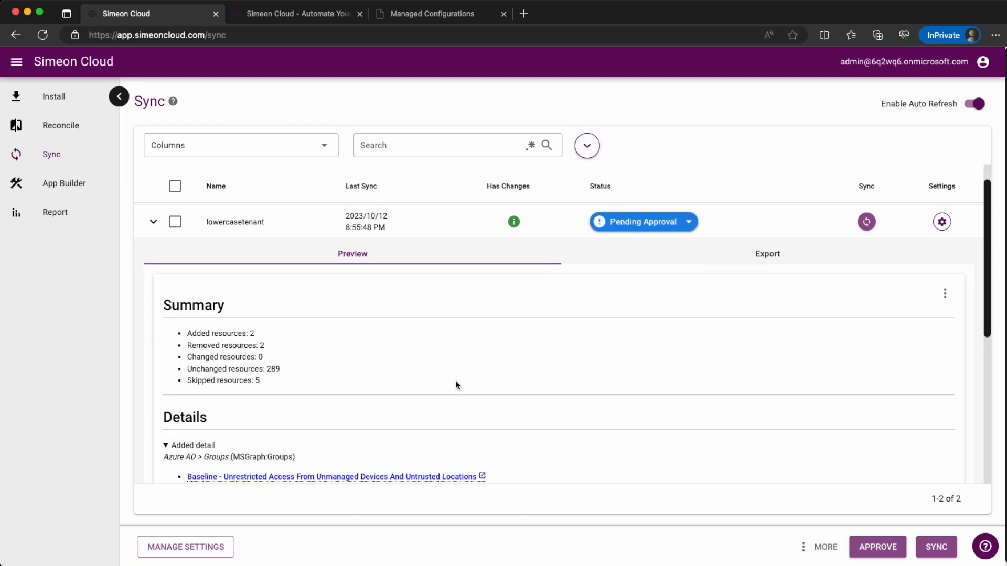
scroll(456, 384, "down", 3)
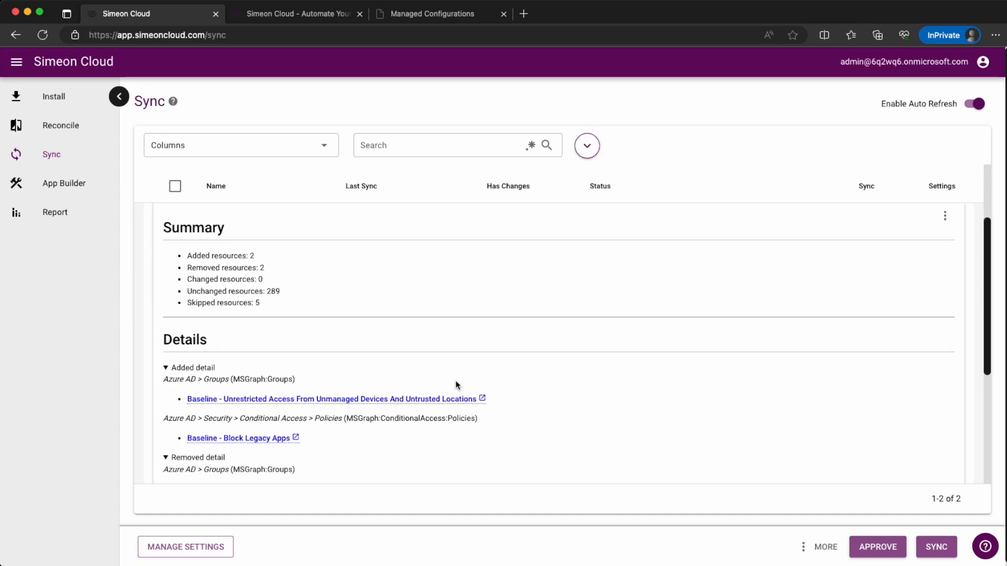
scroll(455, 381, "down", 3)
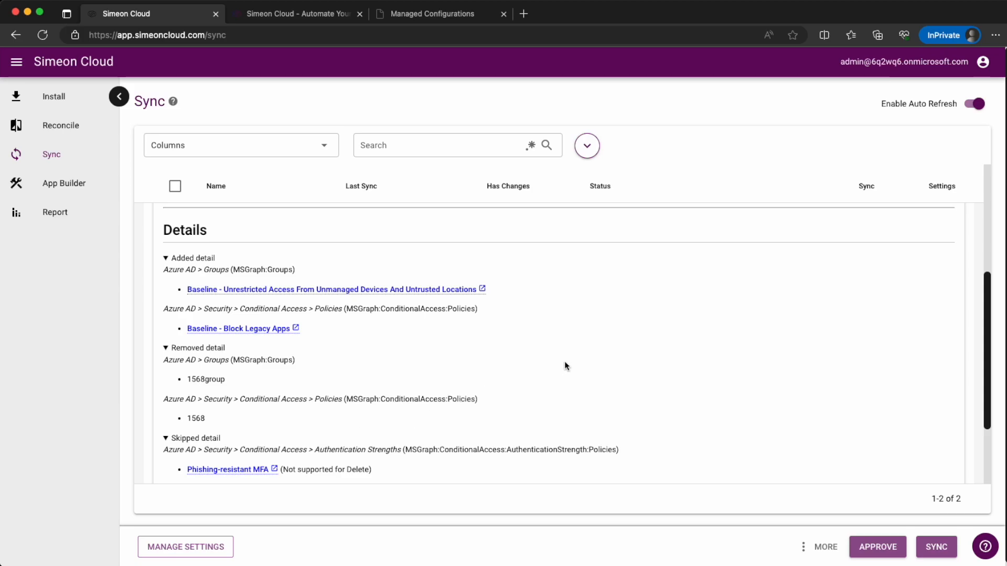
scroll(569, 362, "up", 3)
scroll(579, 371, "up", 2)
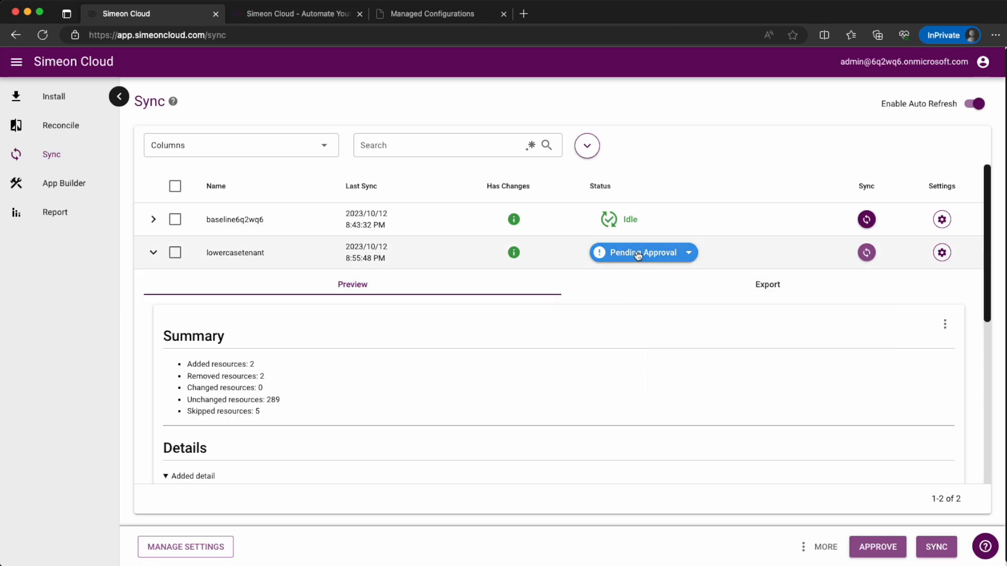
Approve lowercasetenant's pending changes for deployment with the comment "first deploy".
left_click(638, 254)
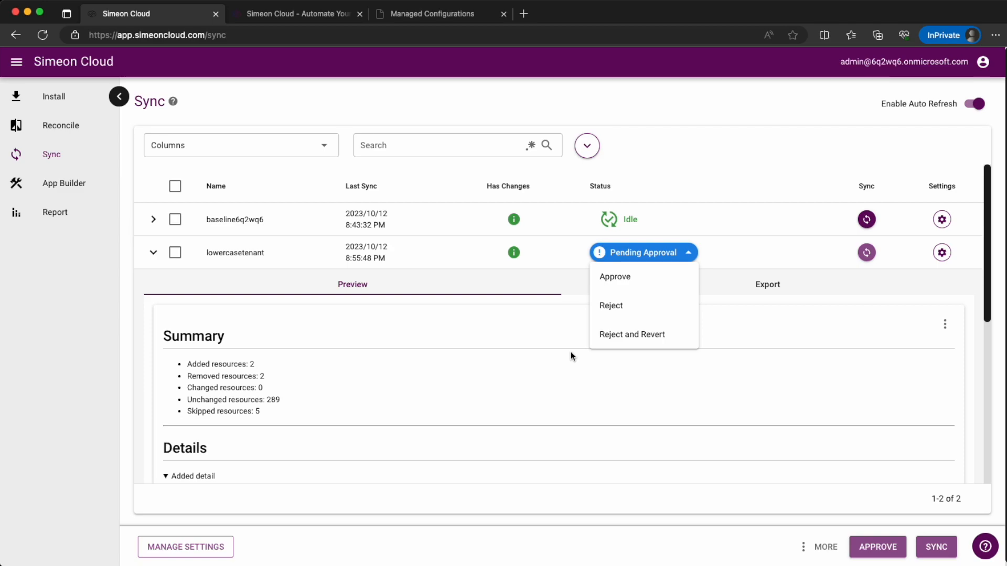
left_click(648, 275)
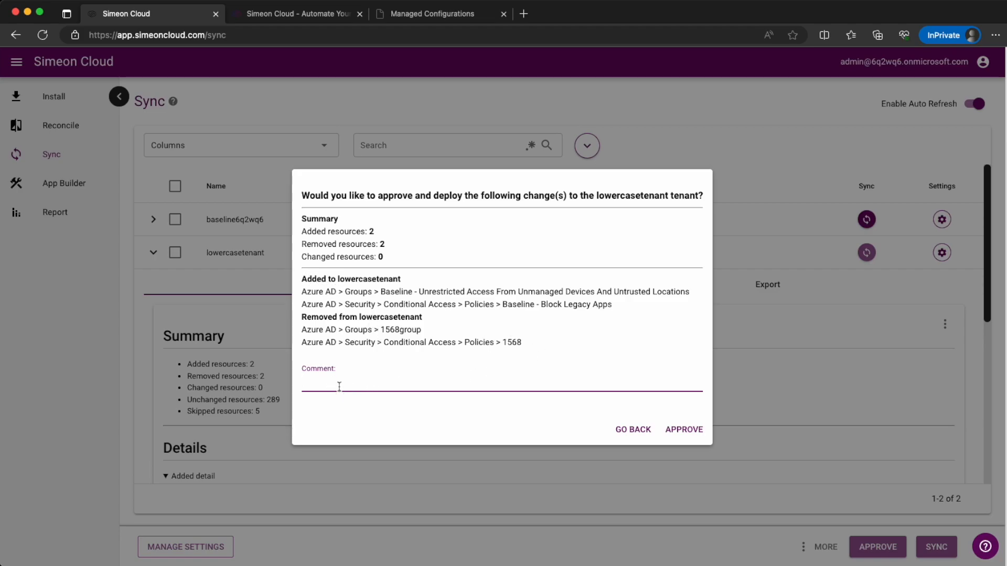
type("first deploy")
left_click(677, 426)
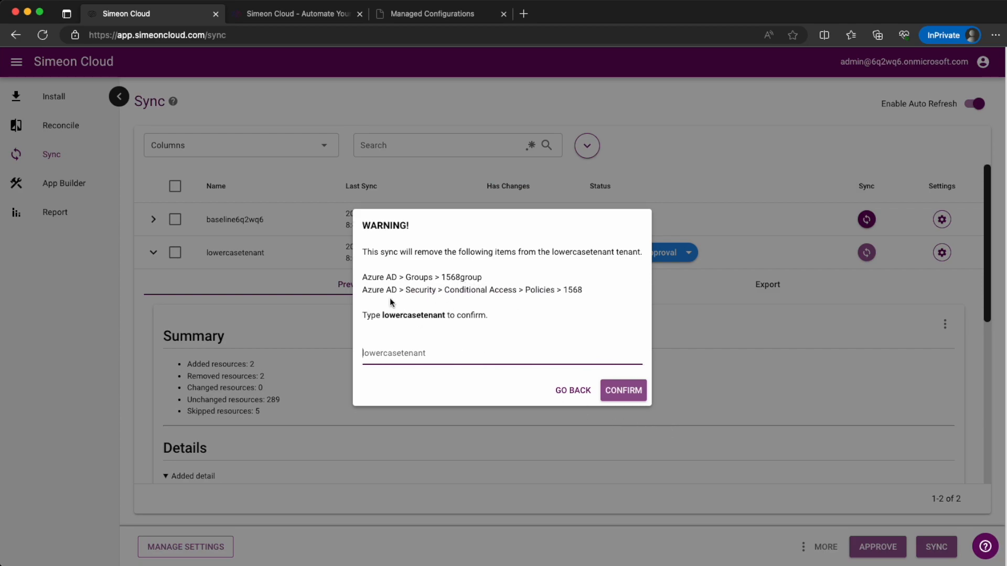
Confirm the removal of 1568group and policy 1568 by entering the tenant name lowercasetenant, and collapse the tenant's details.
double_click(418, 317)
key("super+c")
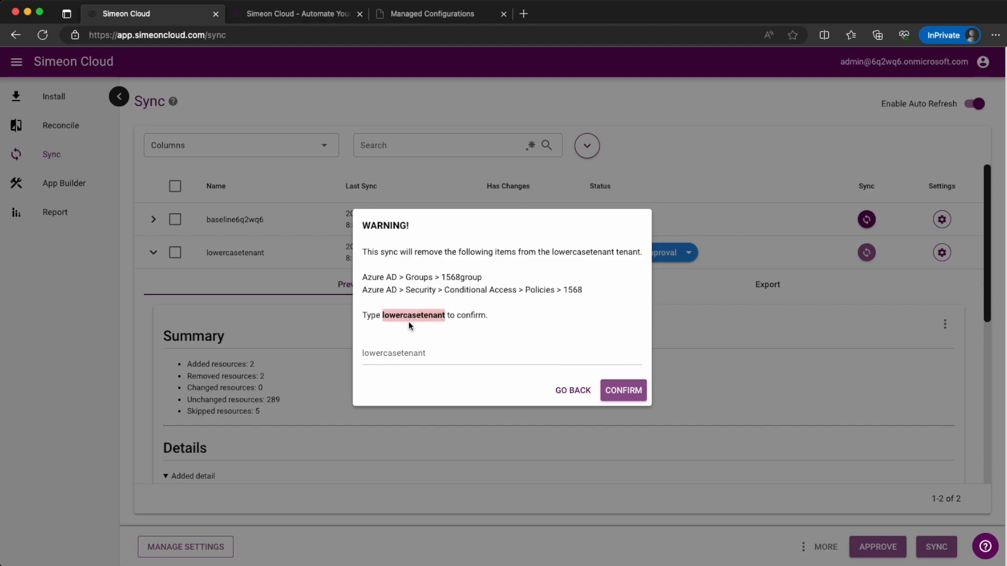
left_click(457, 367)
key("super+v")
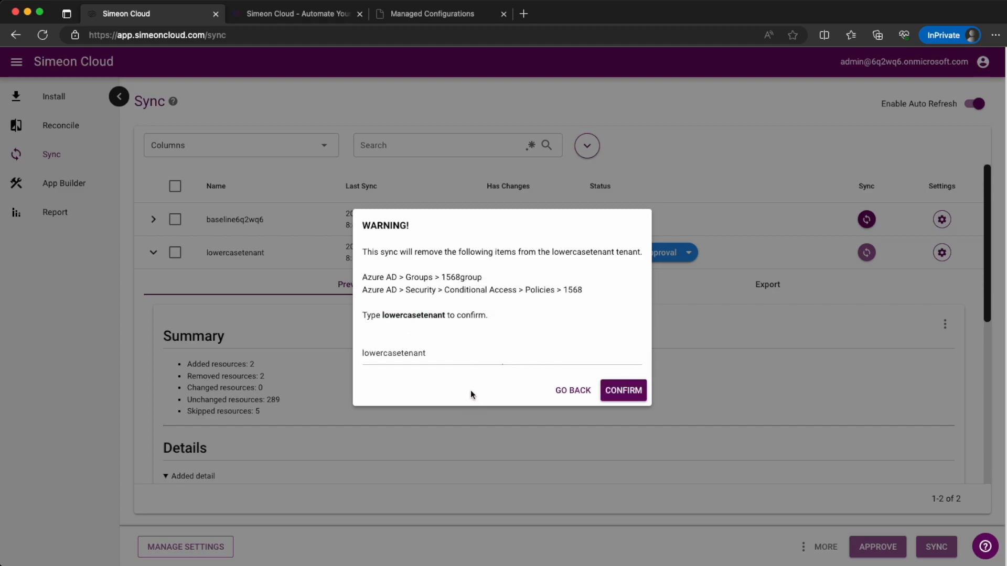
left_click(630, 389)
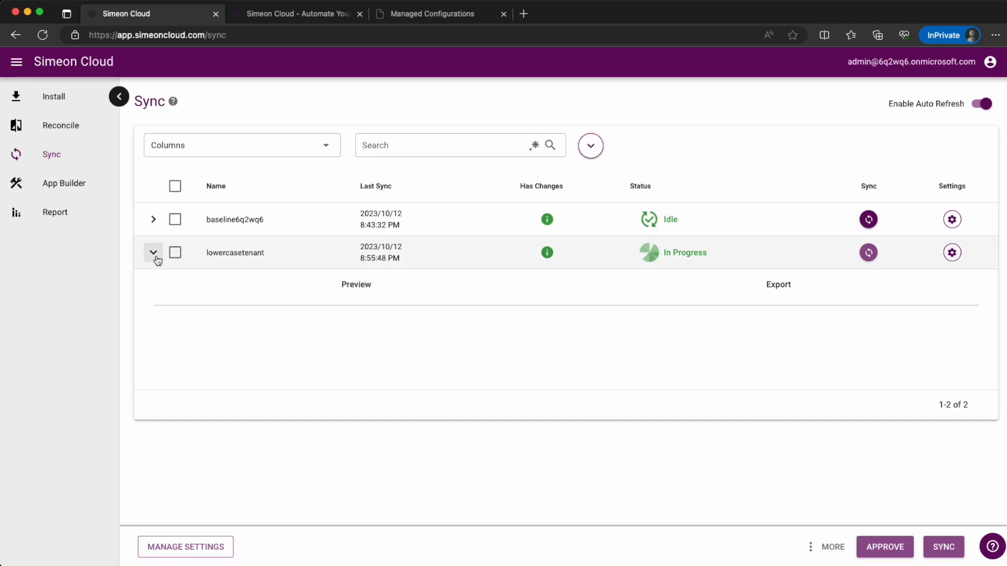
left_click(153, 252)
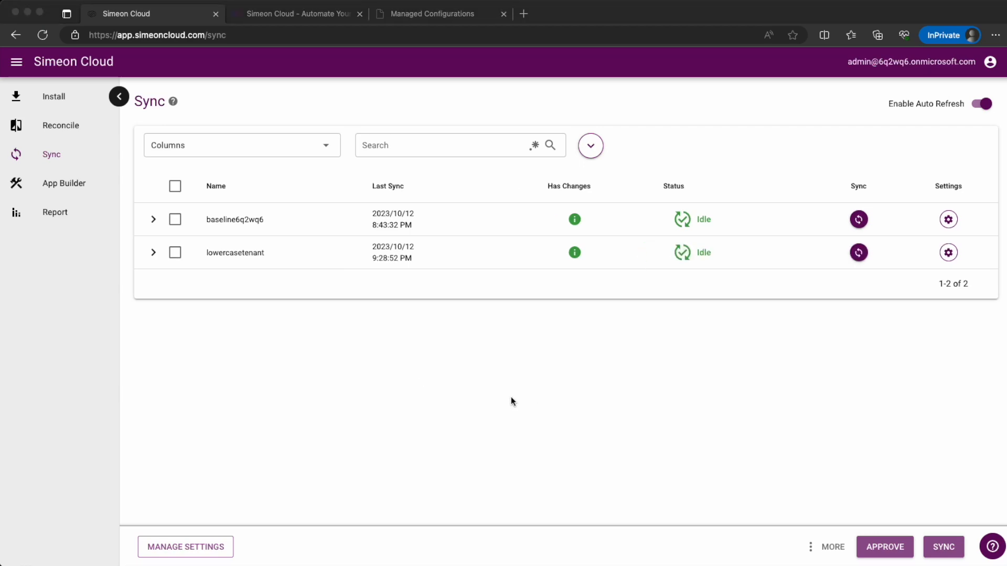
Examine the summary and the added and removed details in lowercasetenant's latest deployment report, then collapse the tenant's details.
left_click(440, 360)
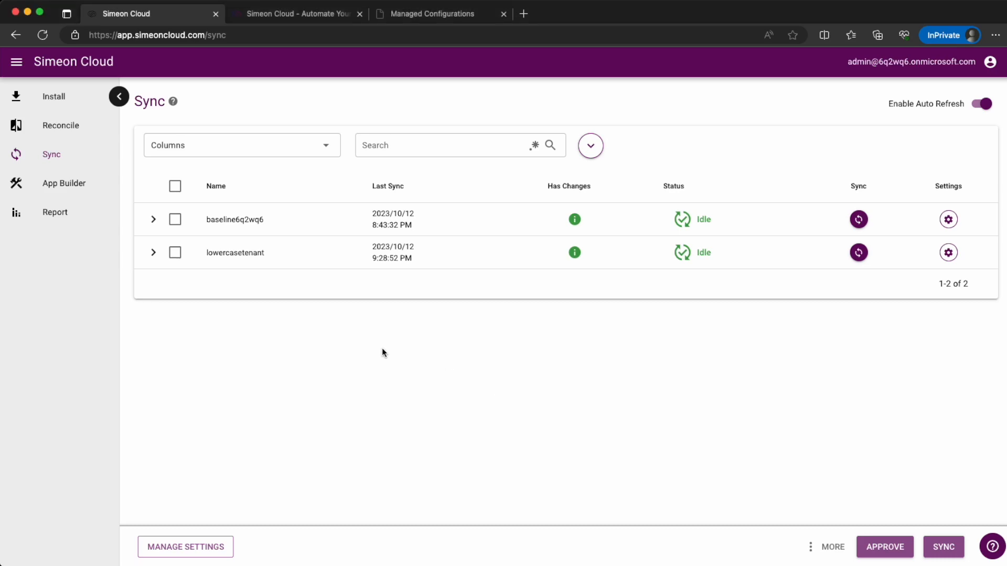
left_click(153, 257)
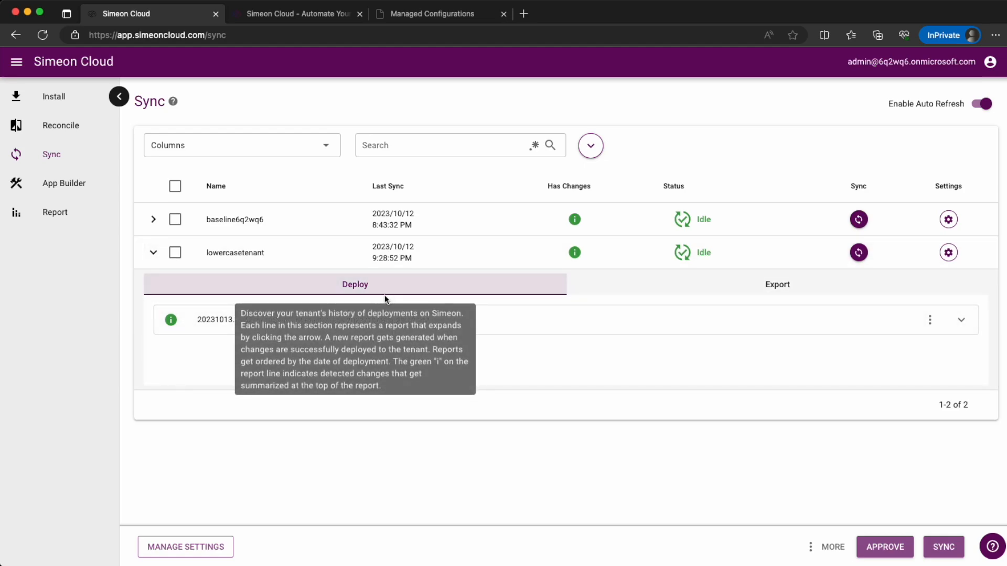
left_click(365, 326)
scroll(366, 393, "down", 3)
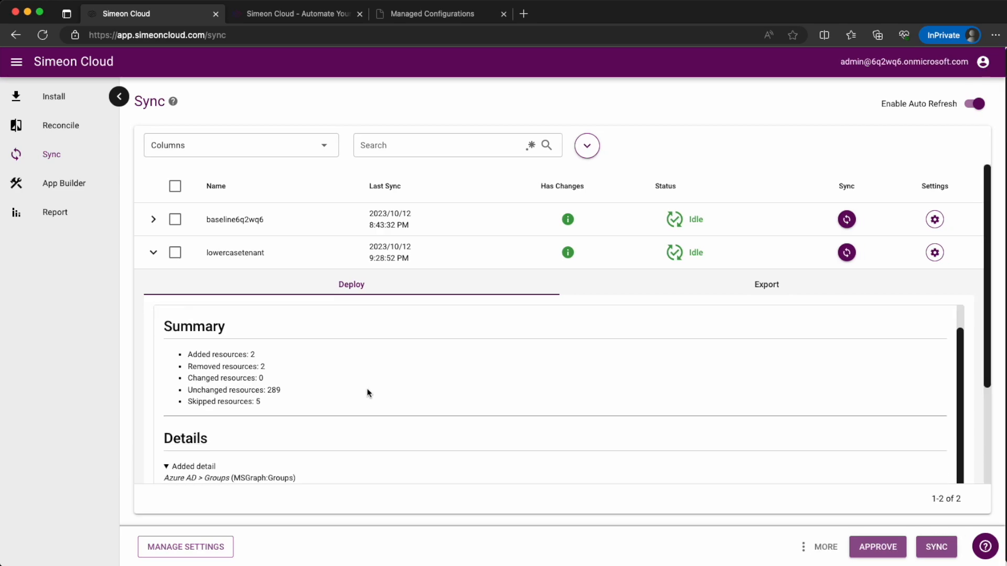
scroll(355, 399, "down", 3)
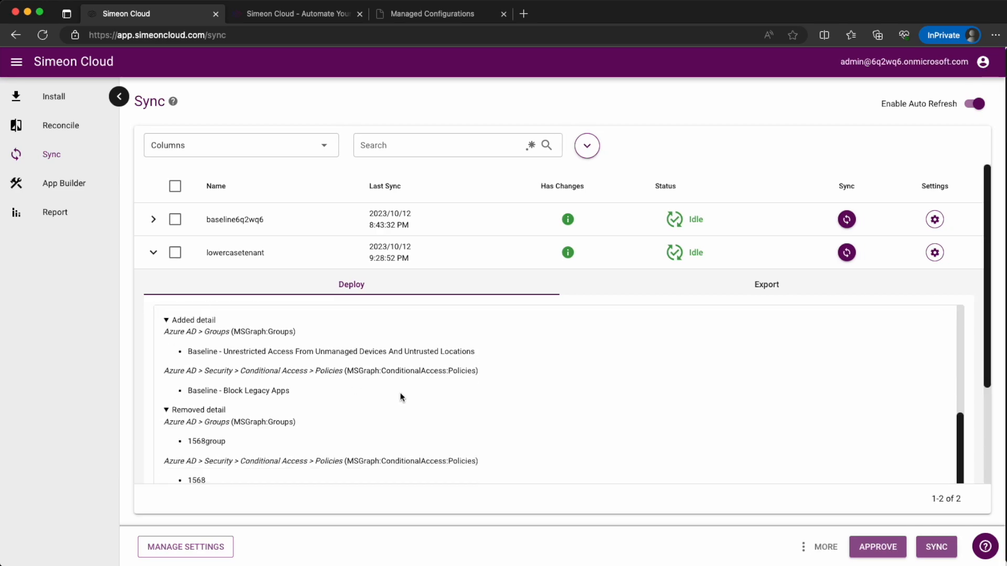
scroll(414, 399, "down", 1)
scroll(417, 399, "up", 10)
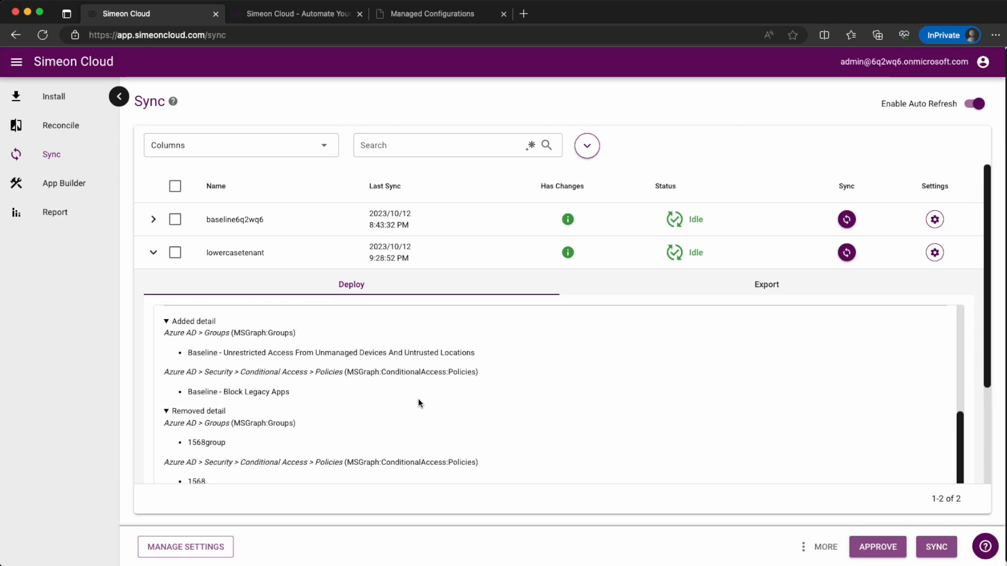
left_click(153, 253)
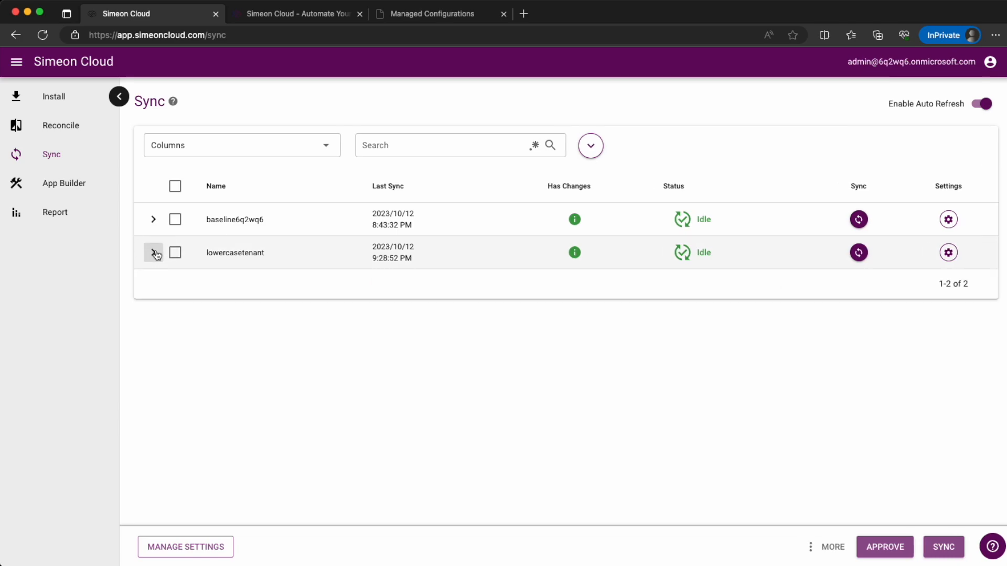